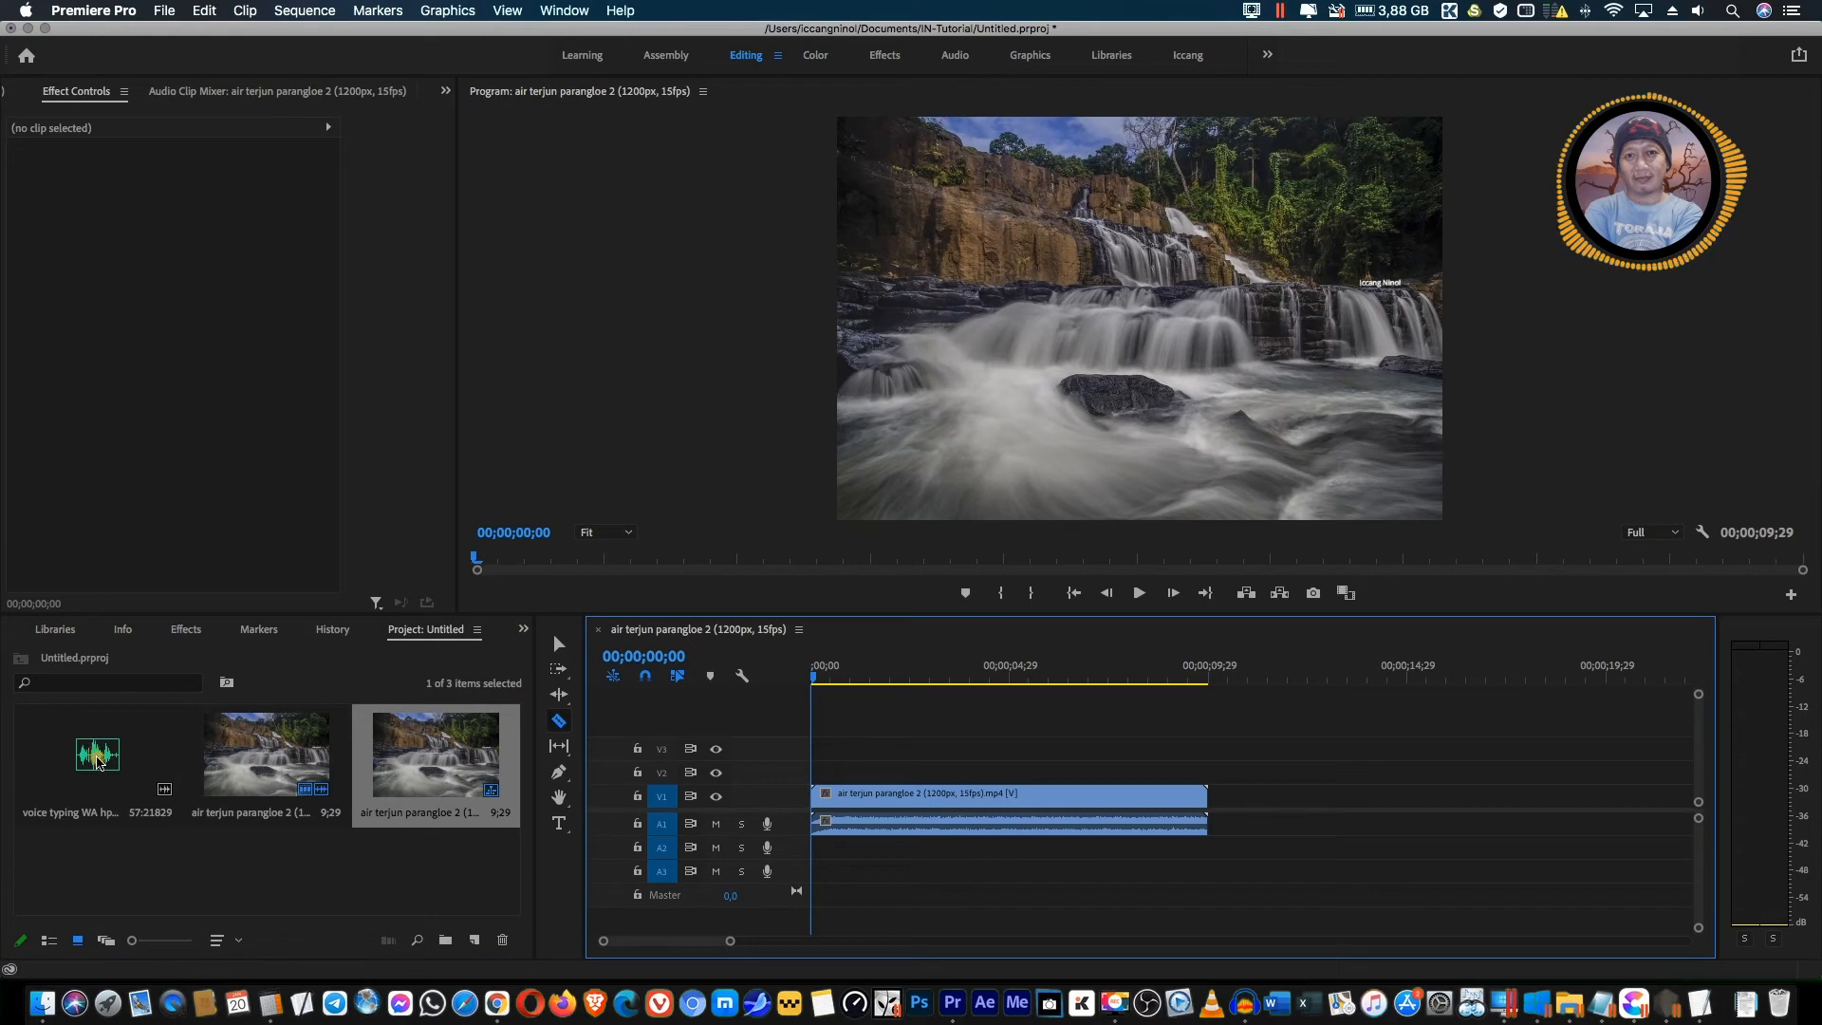
Add the voice typing audio clip to track A1 and align its start with the end of the waterfall clip
left_click_drag(708, 769, 1234, 832)
left_click(1326, 825)
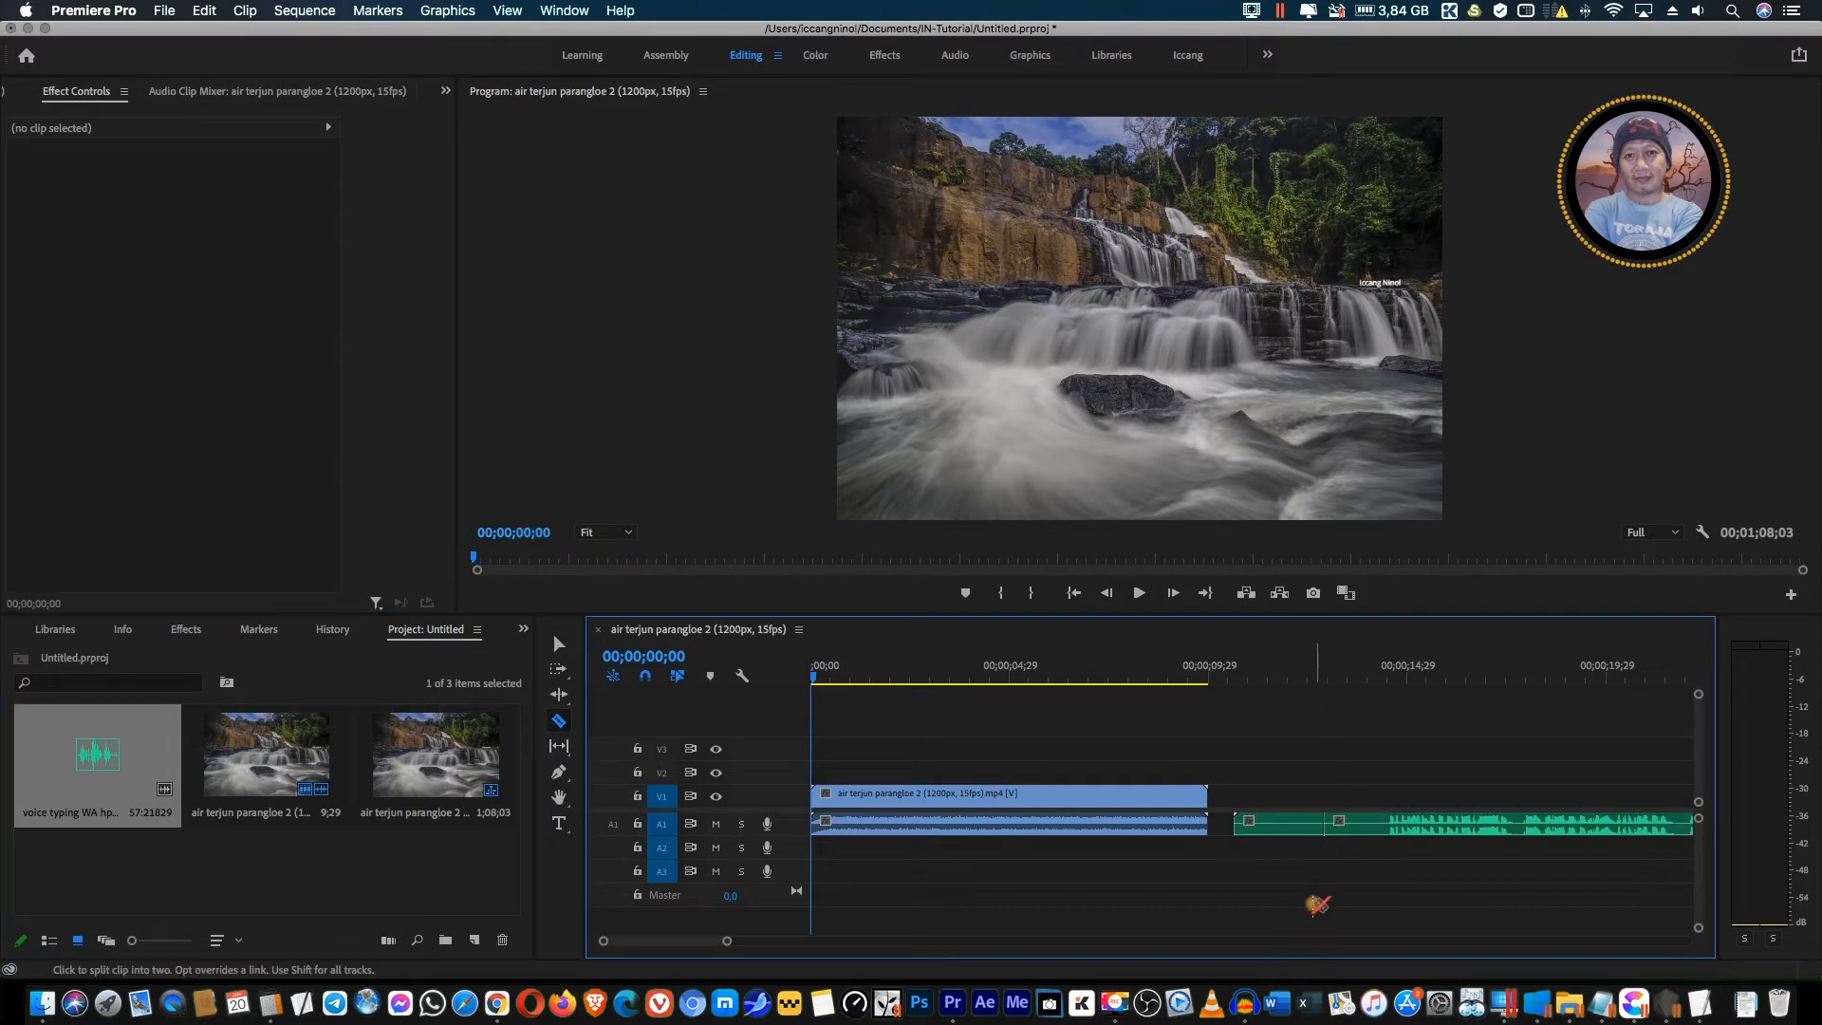
key("super+z")
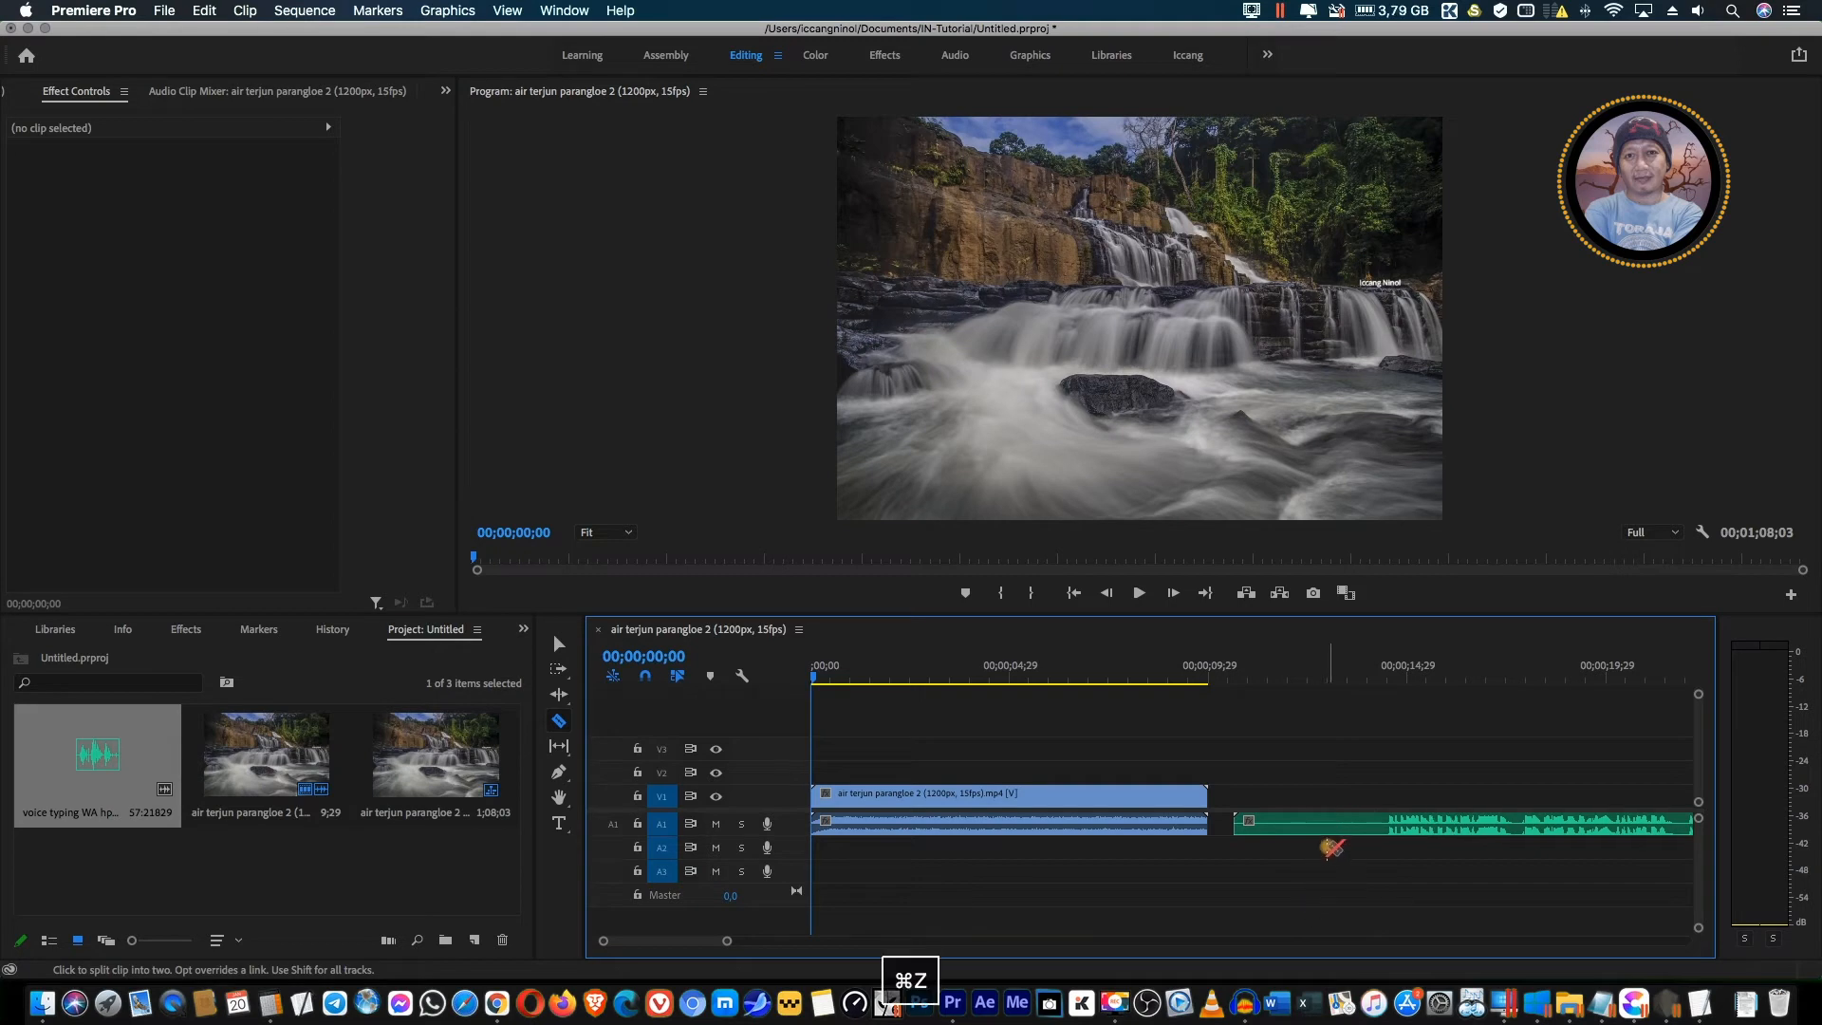
key("v")
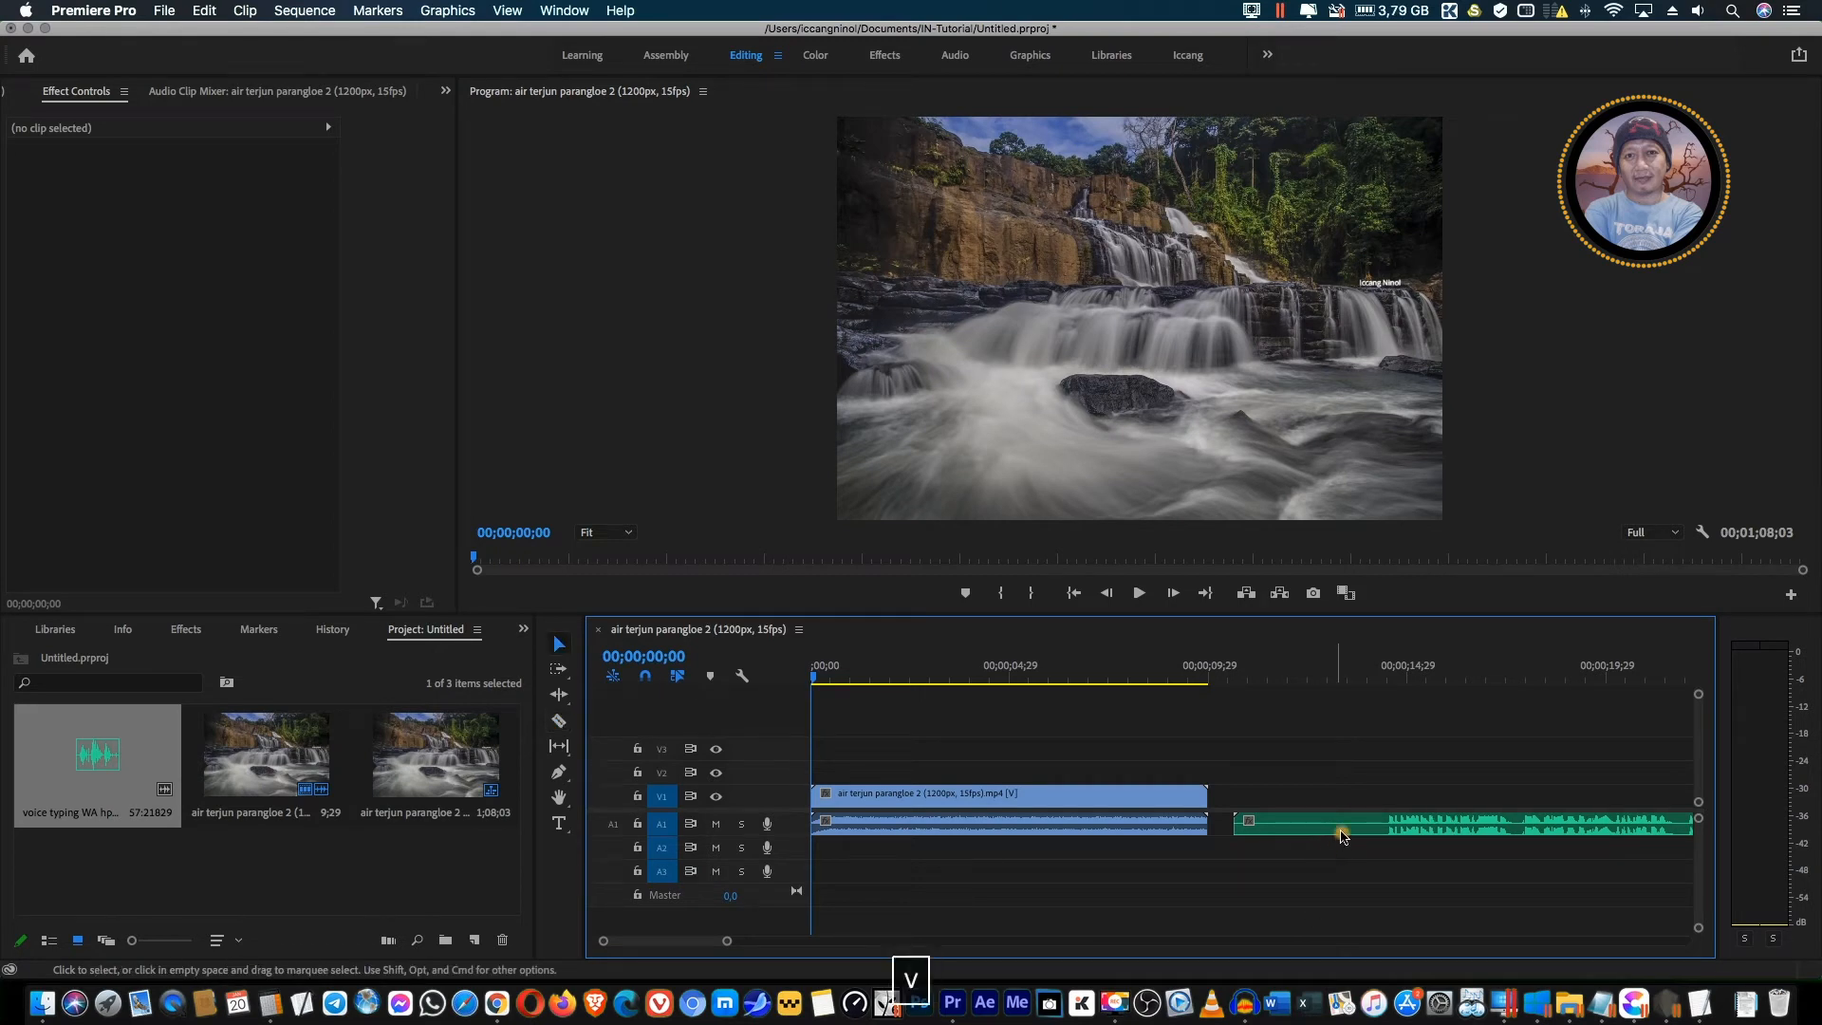
left_click_drag(1340, 818, 1318, 822)
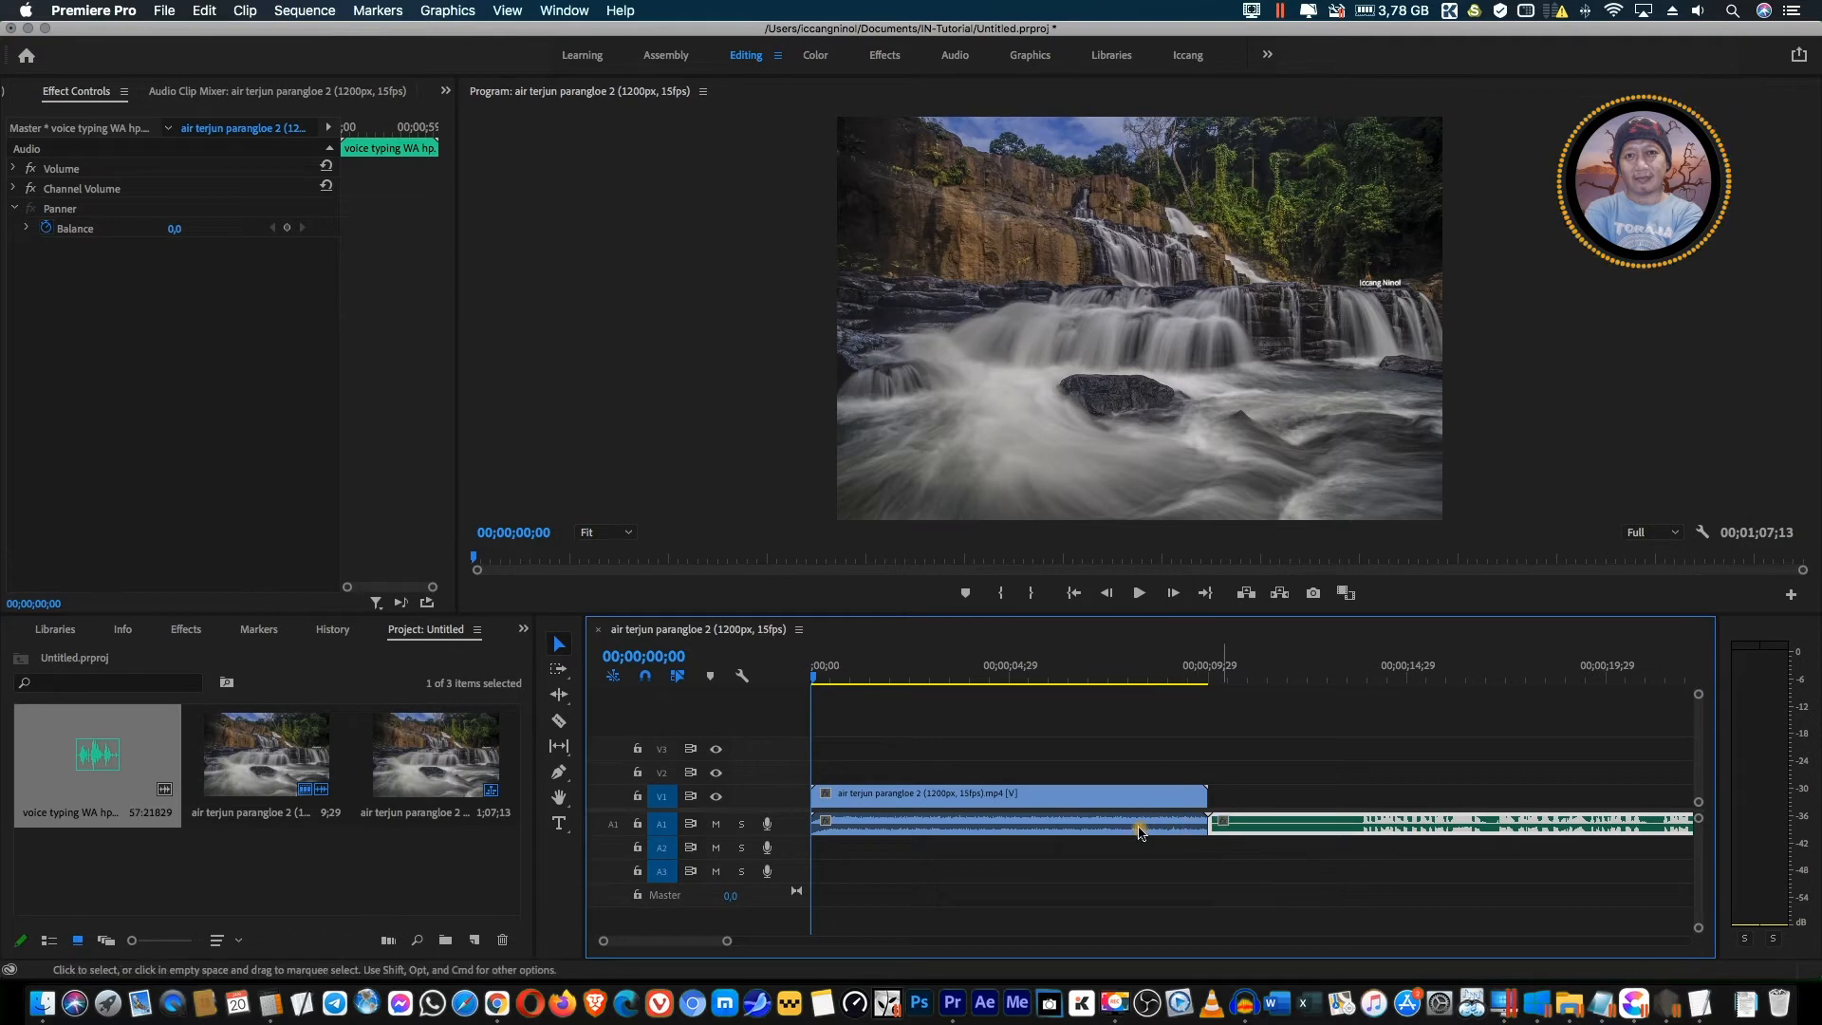
right_click(1063, 829)
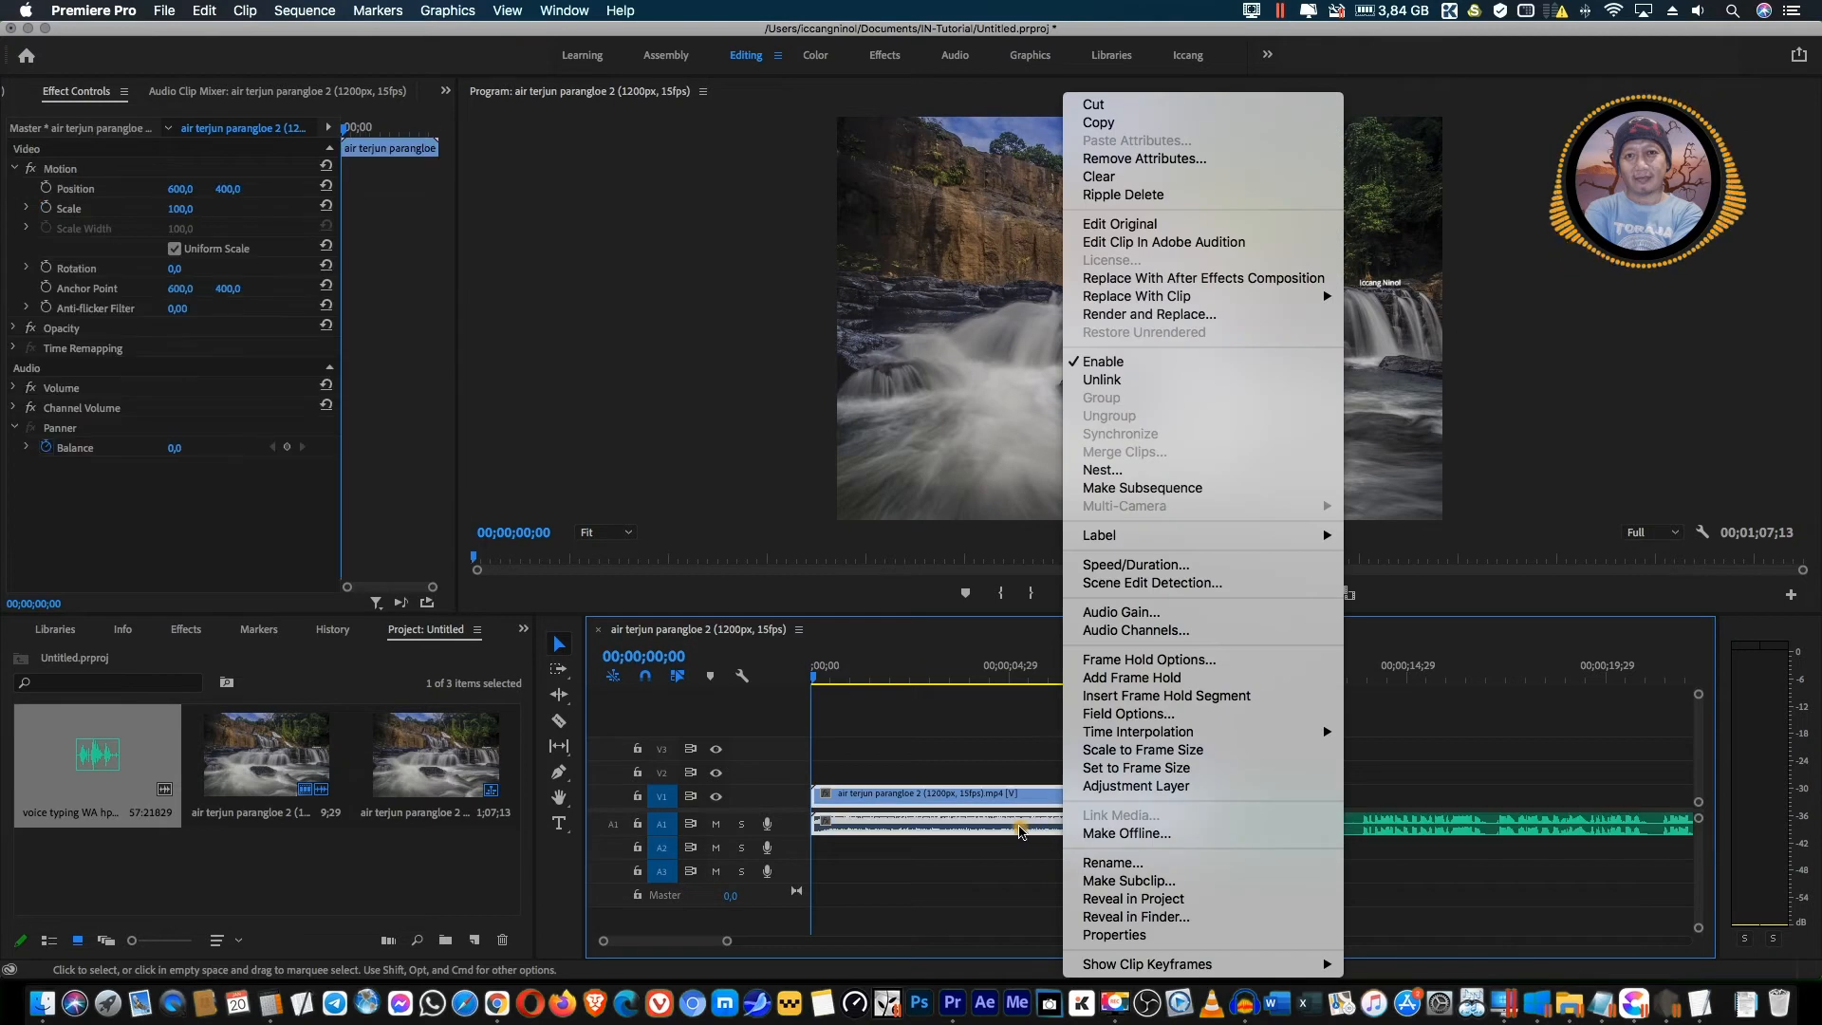
left_click(1023, 829)
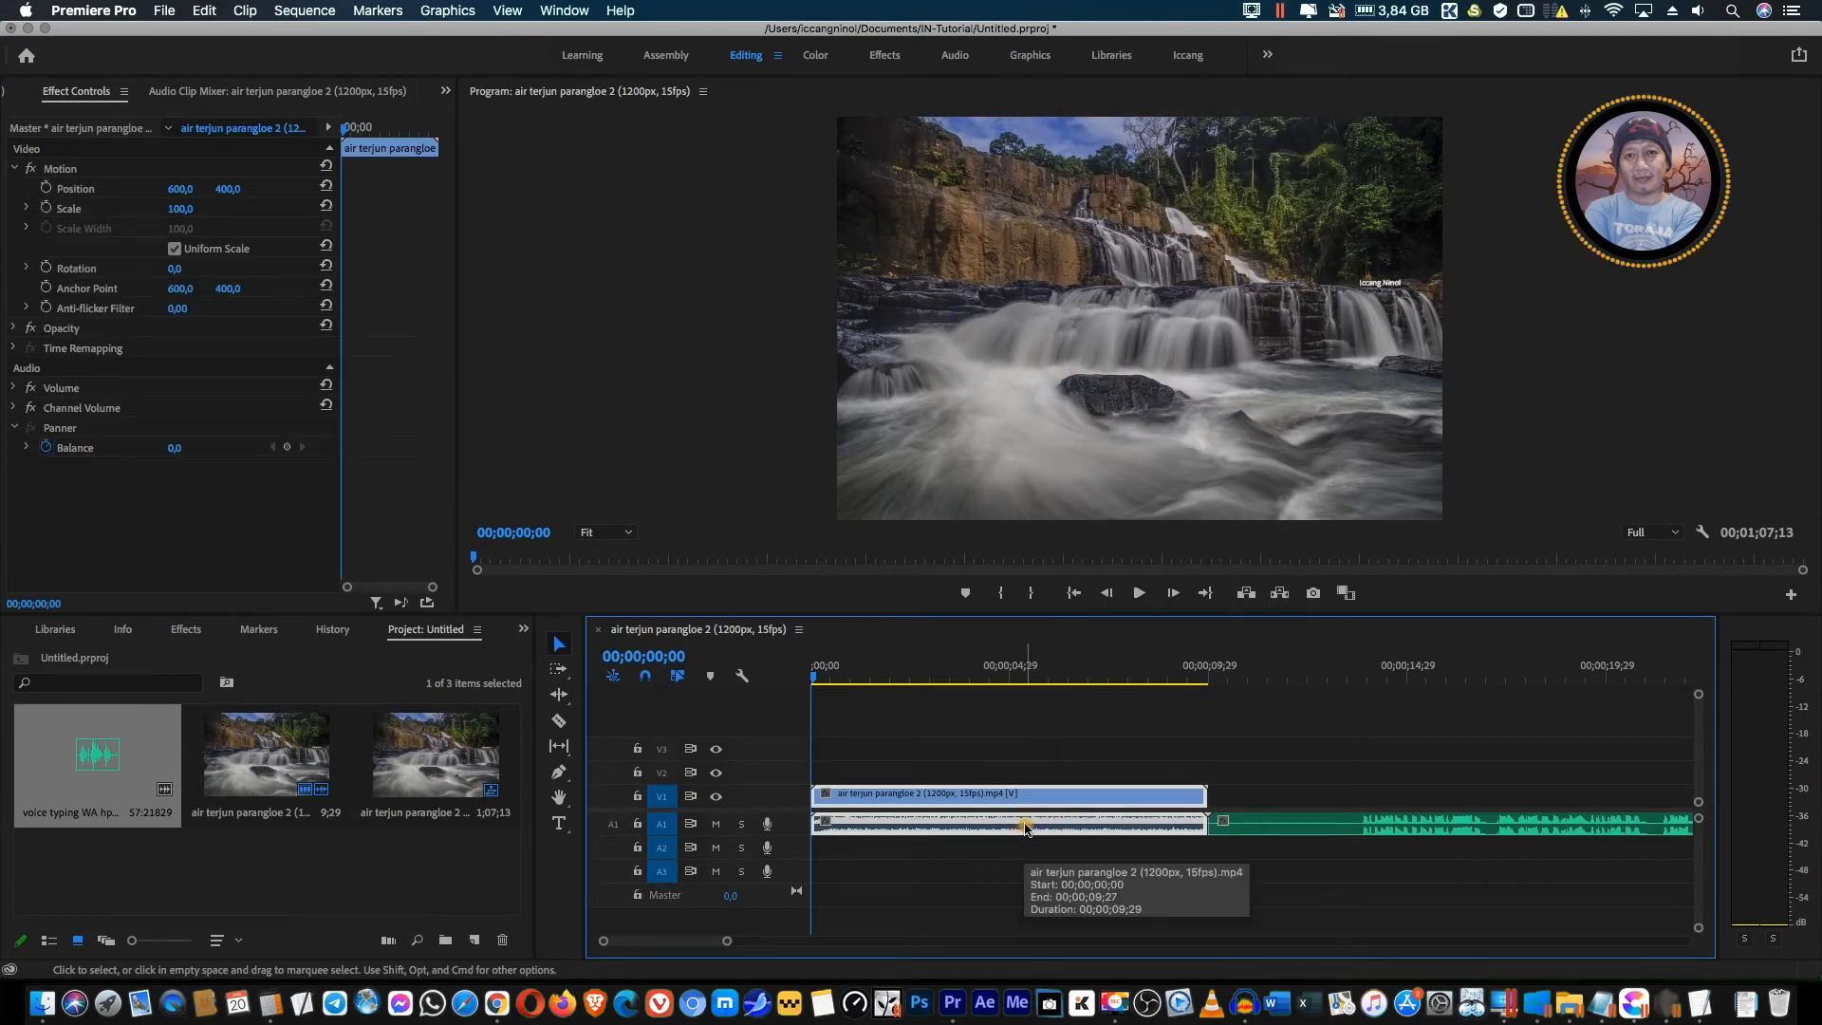
left_click(1026, 828)
right_click(1028, 827)
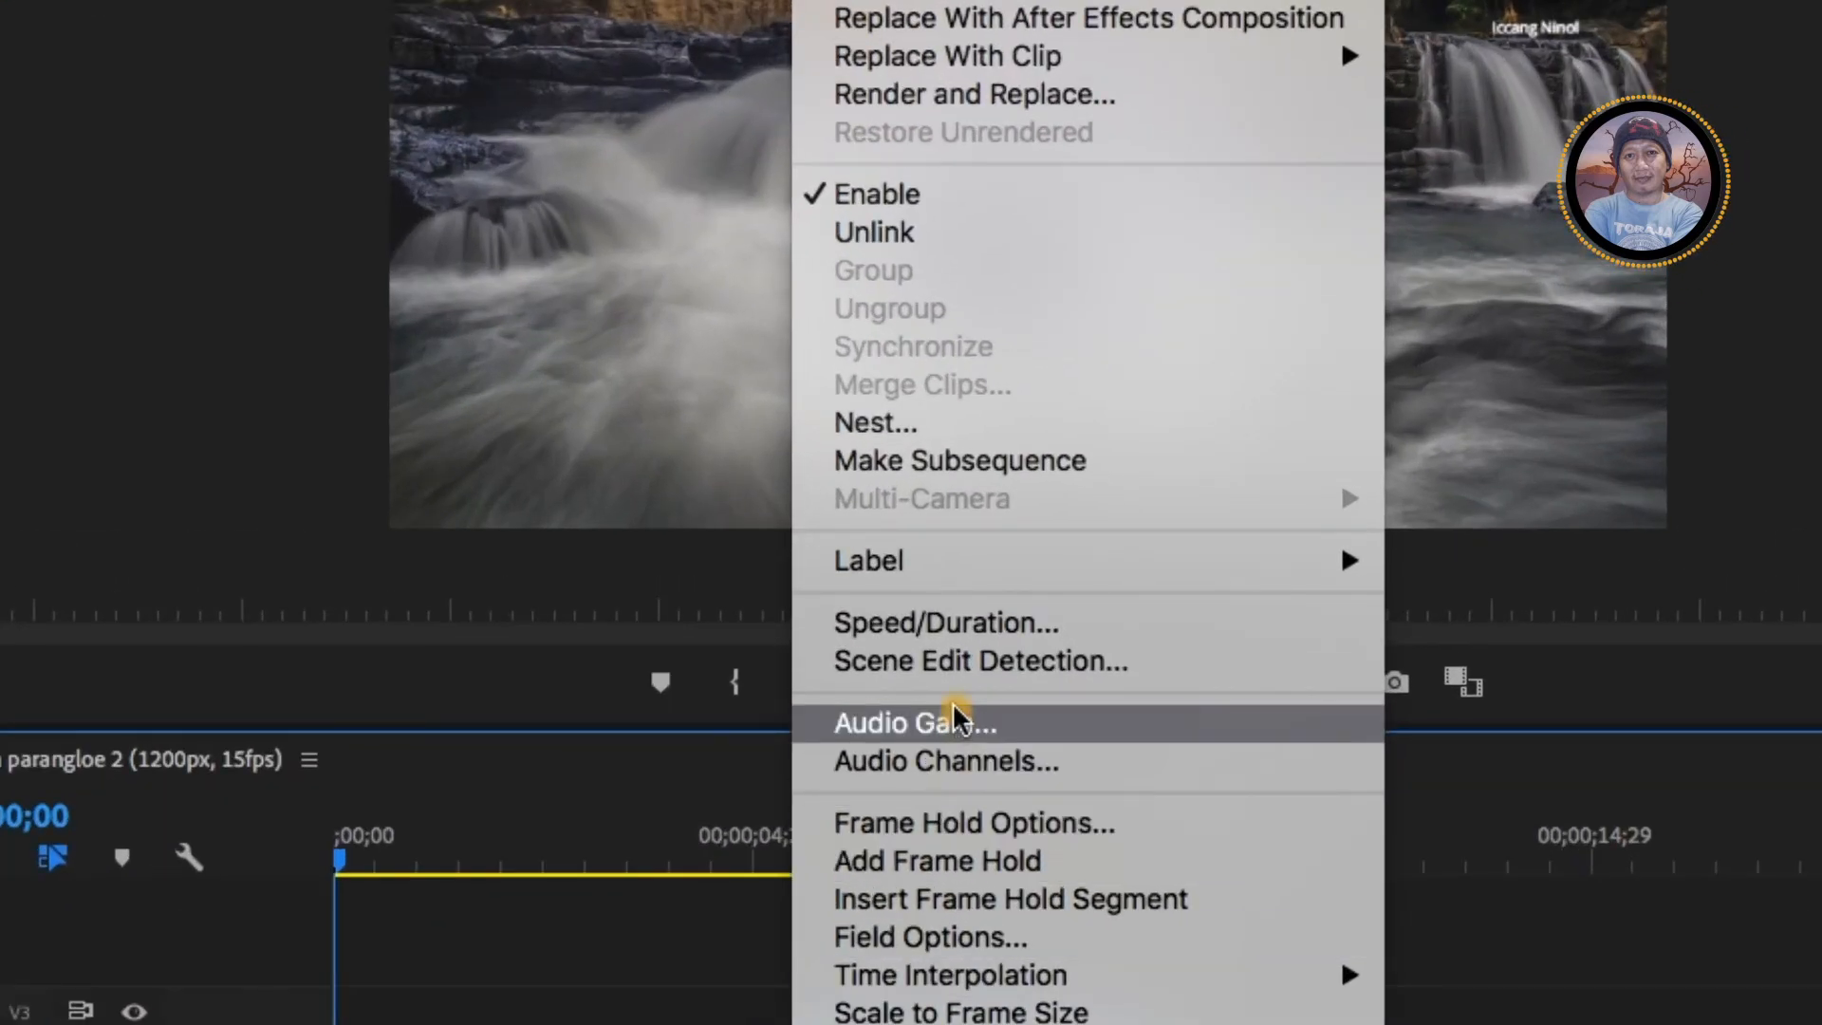
left_click(934, 721)
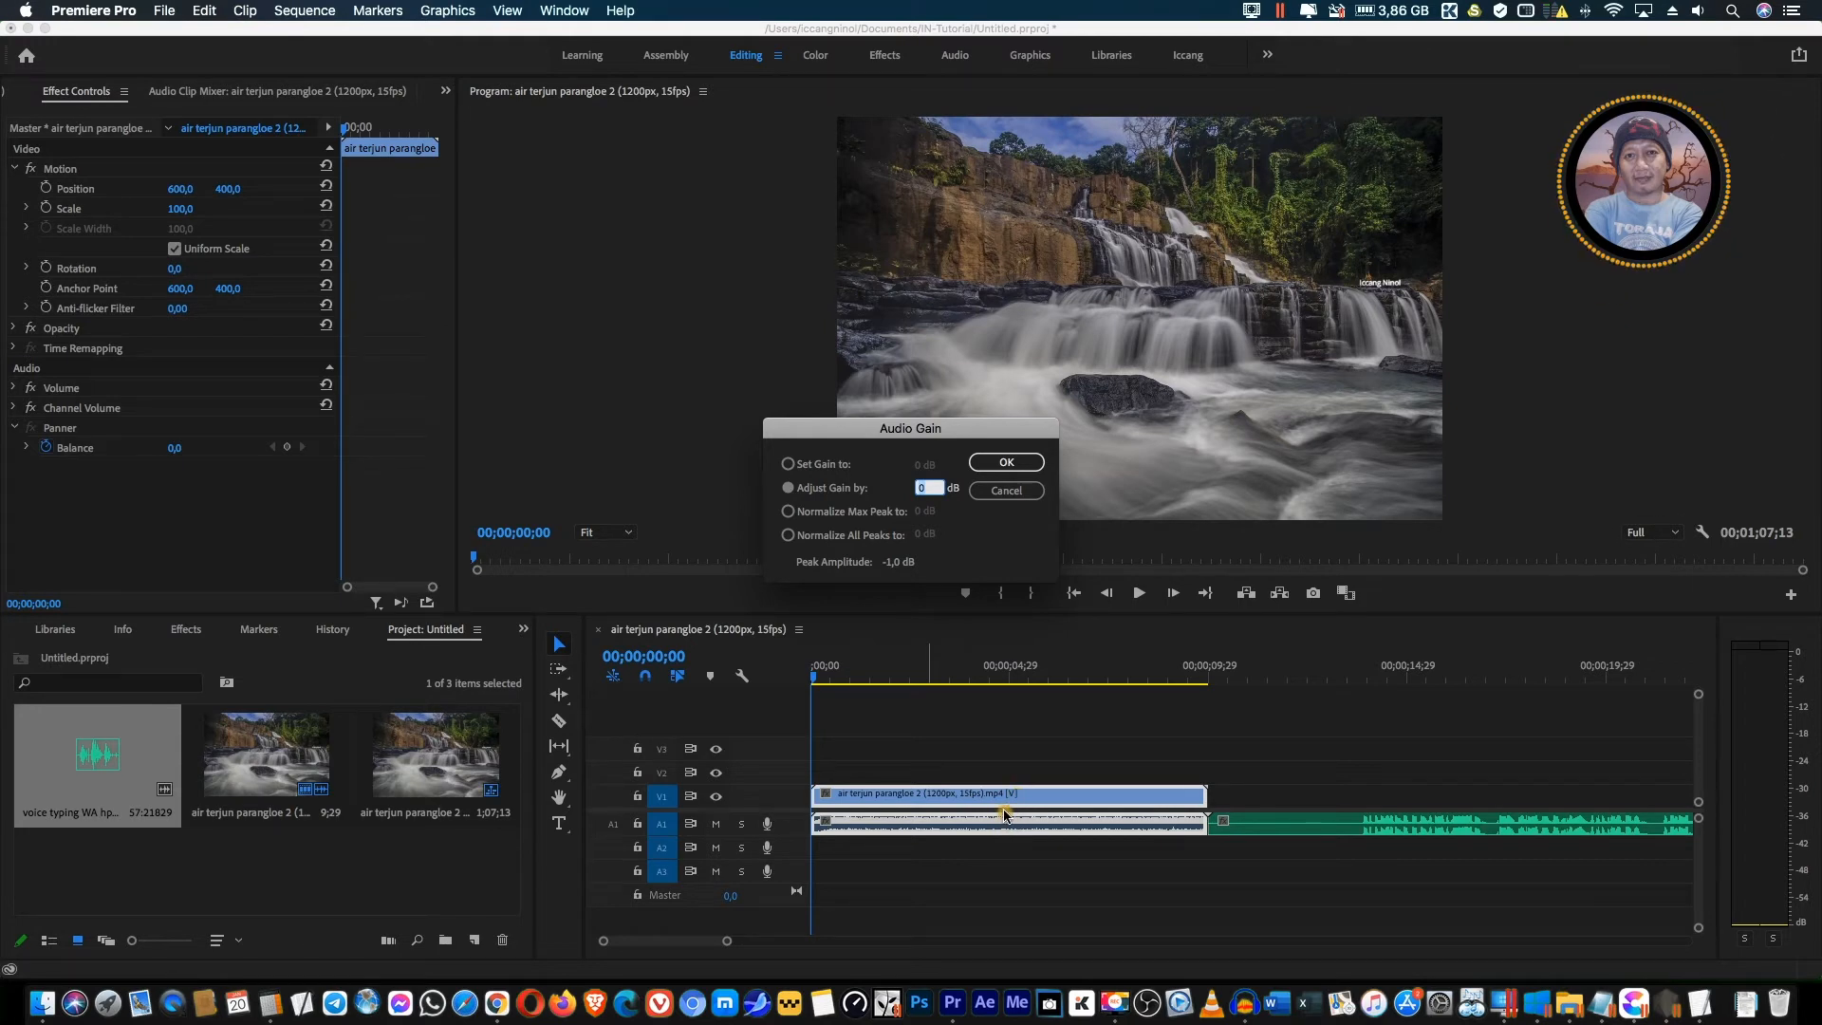
left_click(1005, 492)
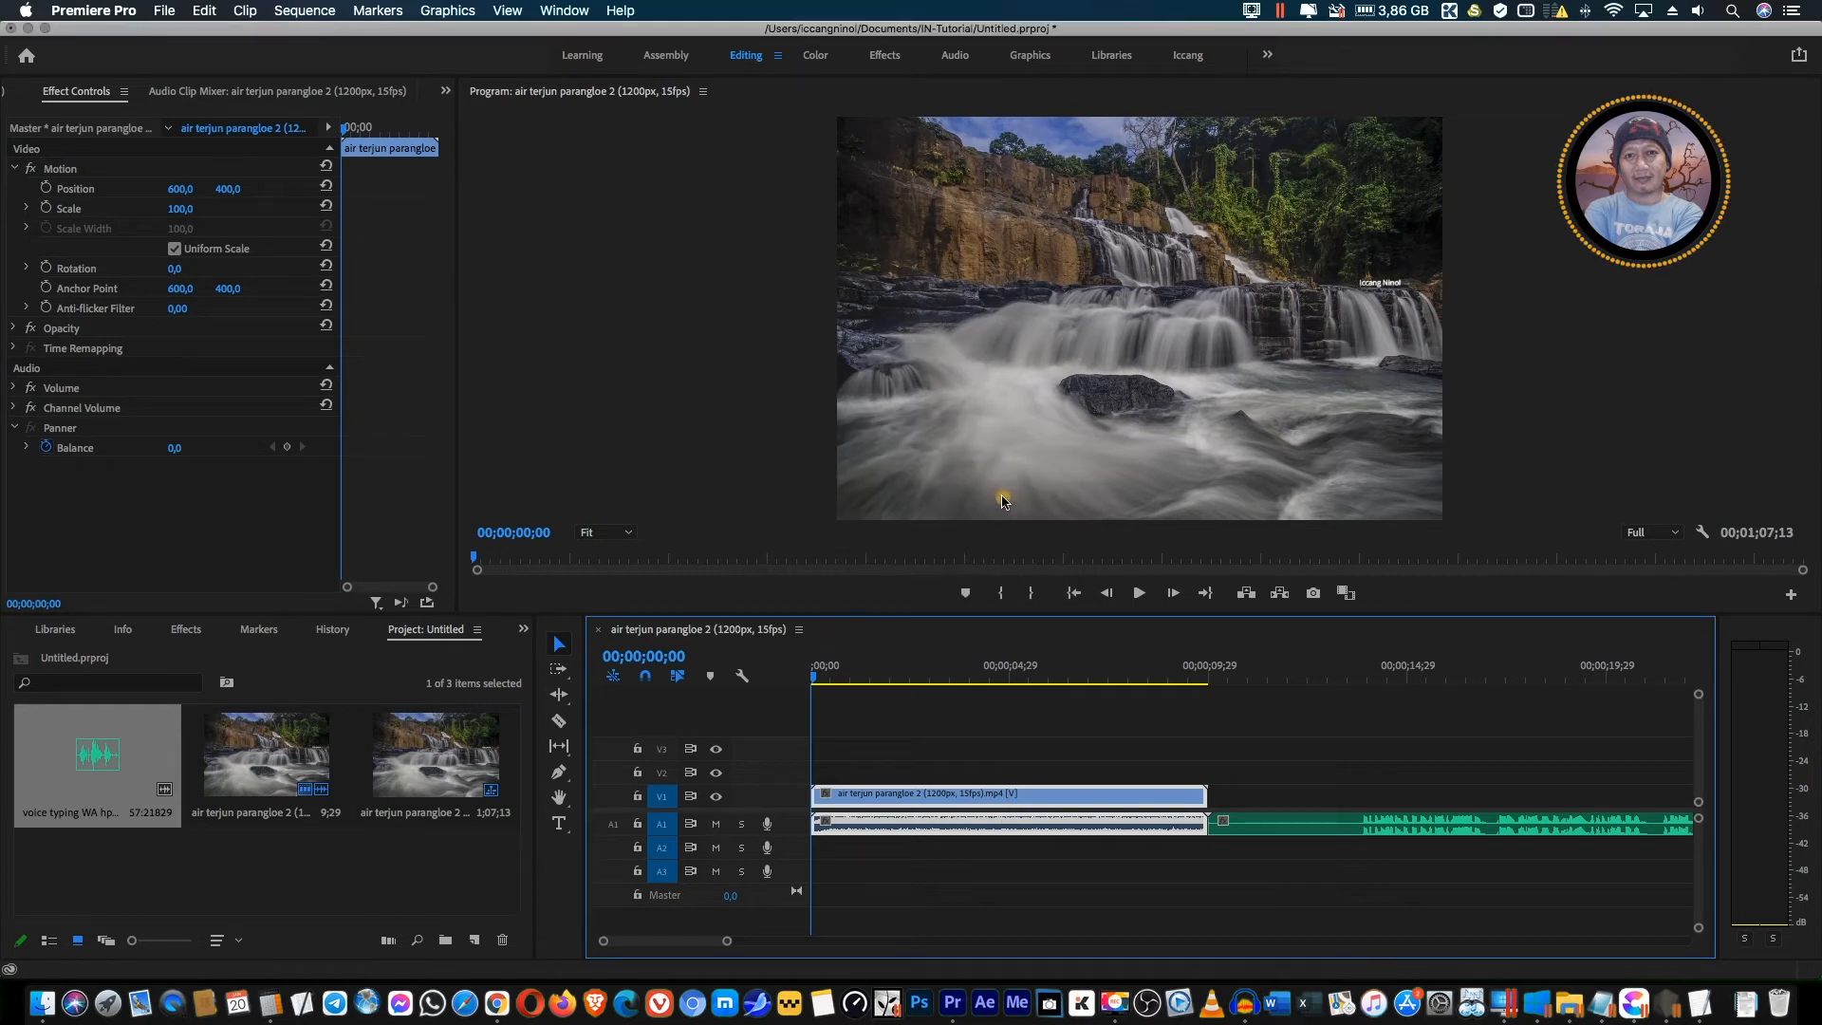
Play back the waterfall clip to hear its level, and adjust its audio gain by -15 dB
key("space")
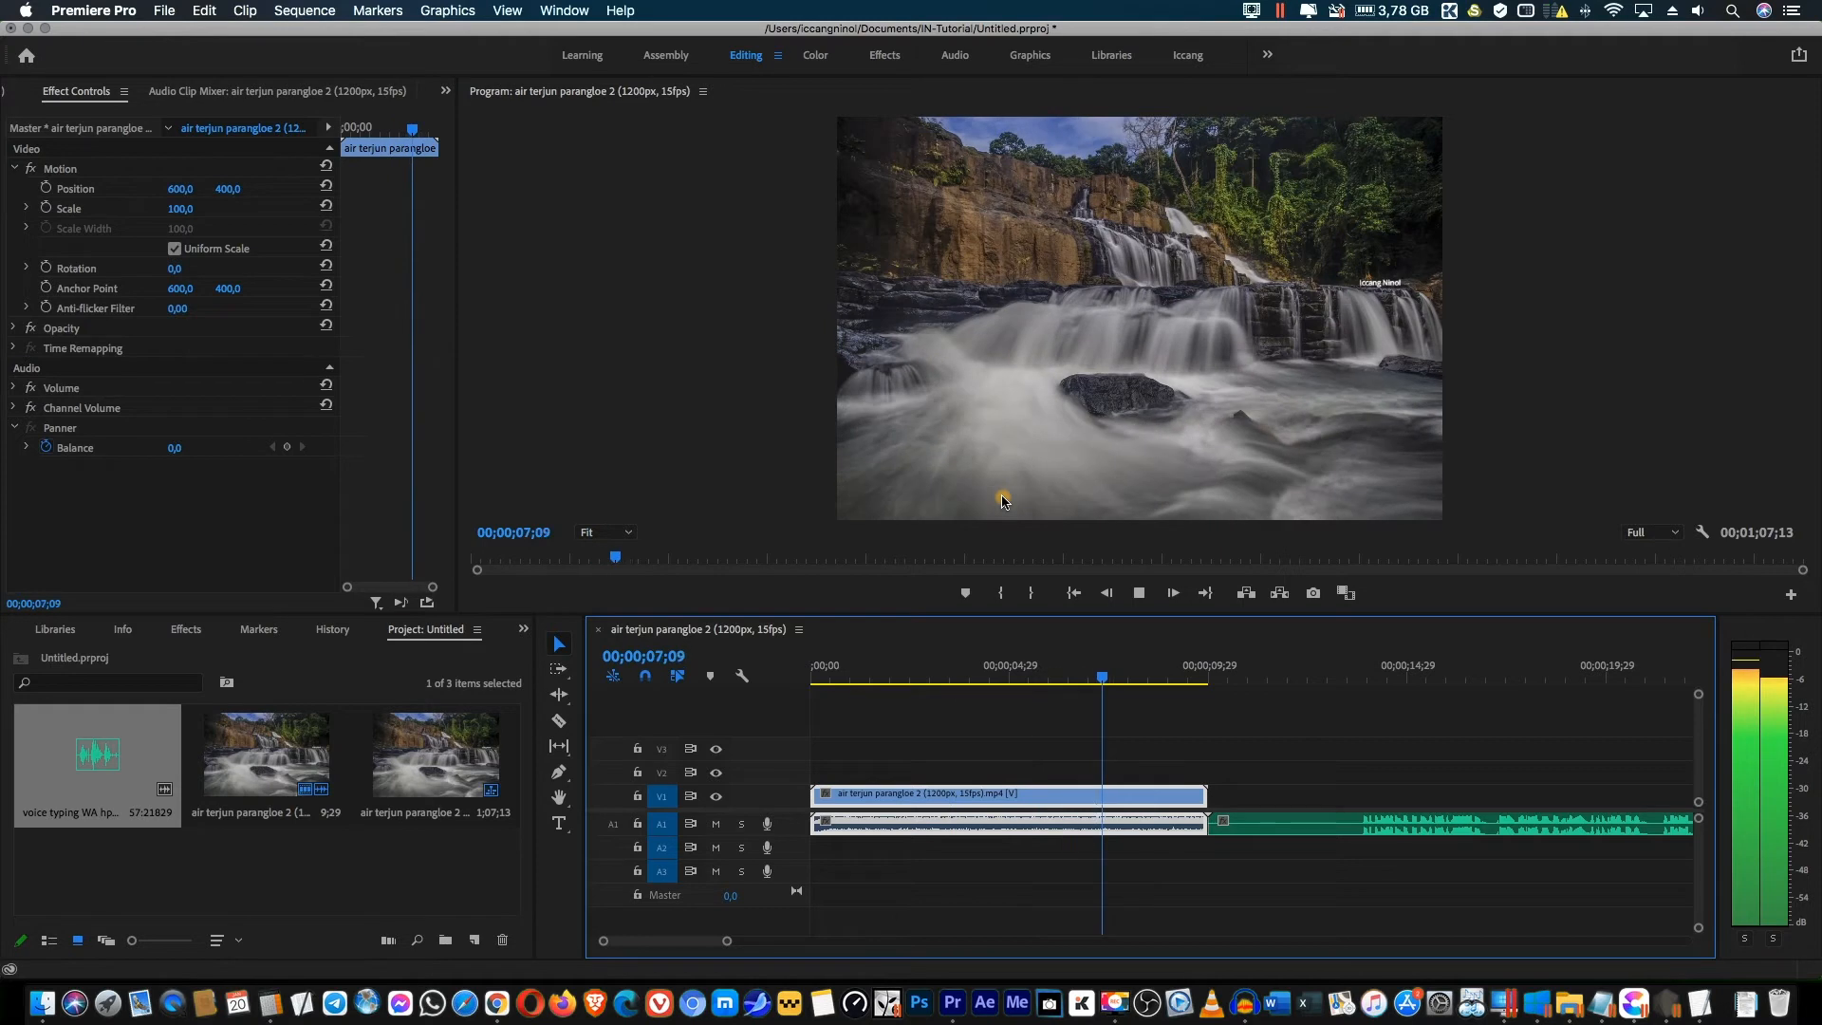
key("space")
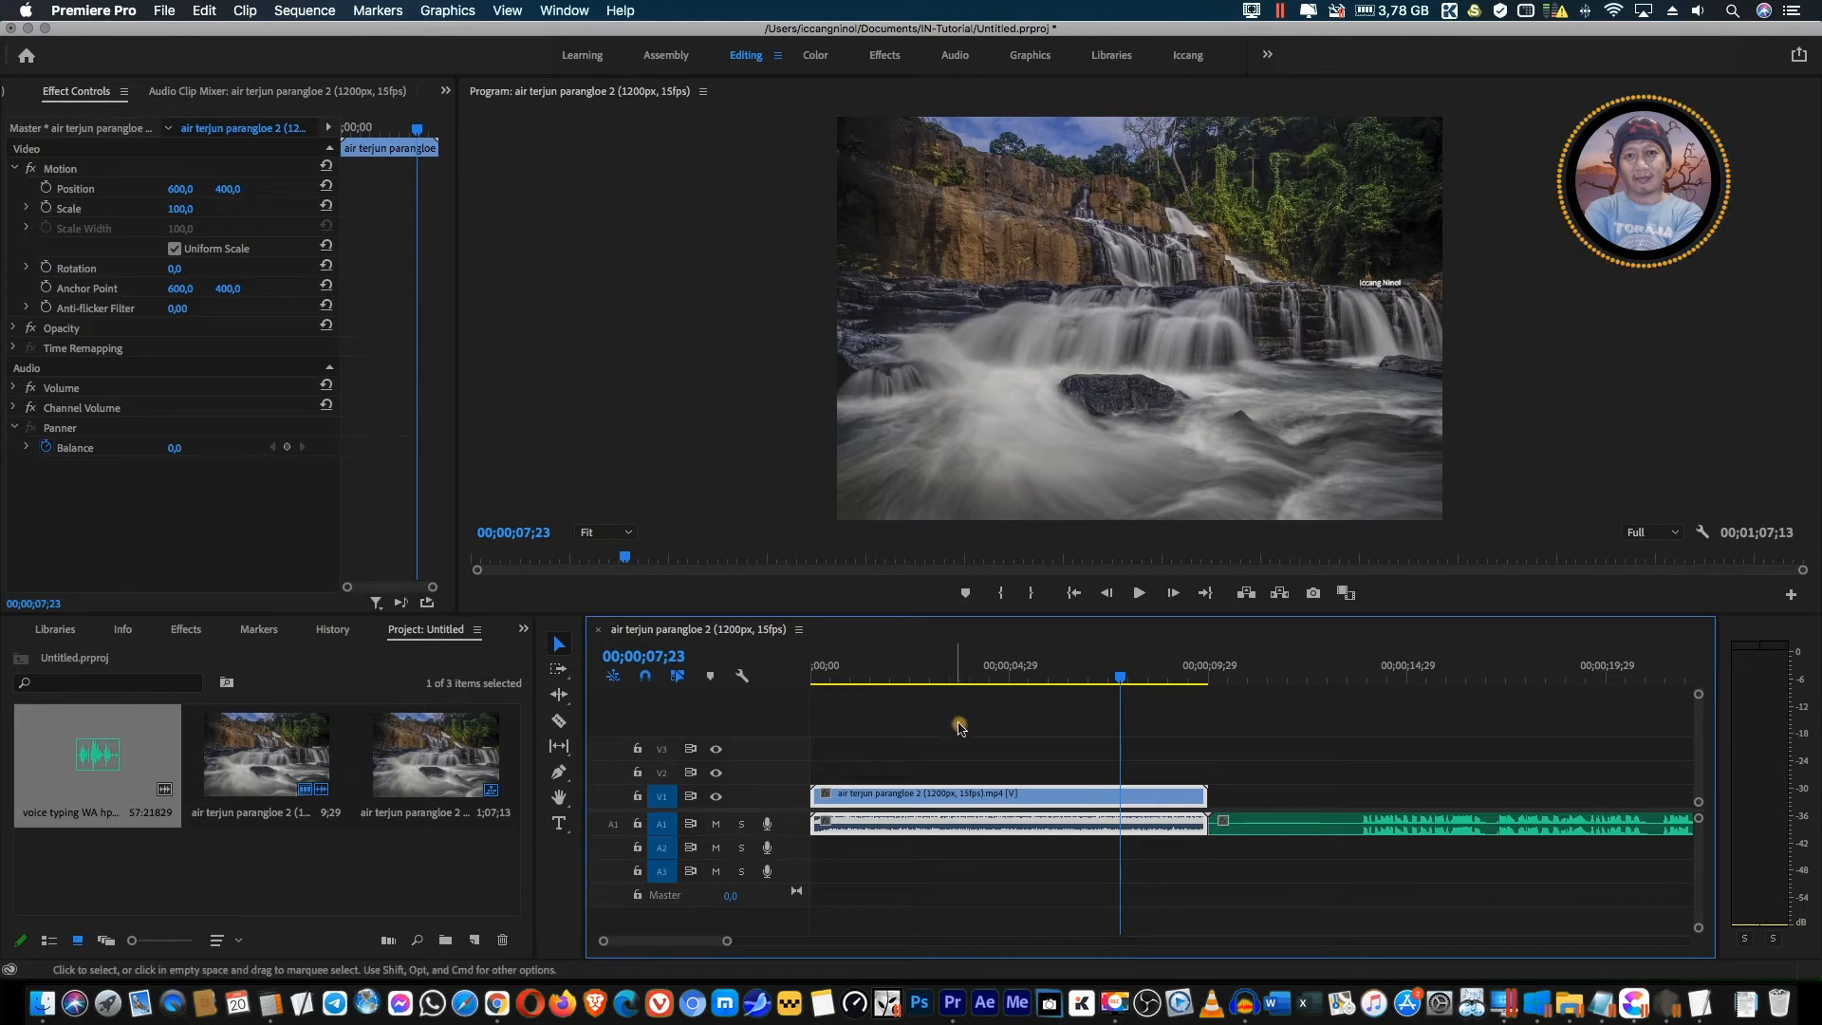
right_click(948, 829)
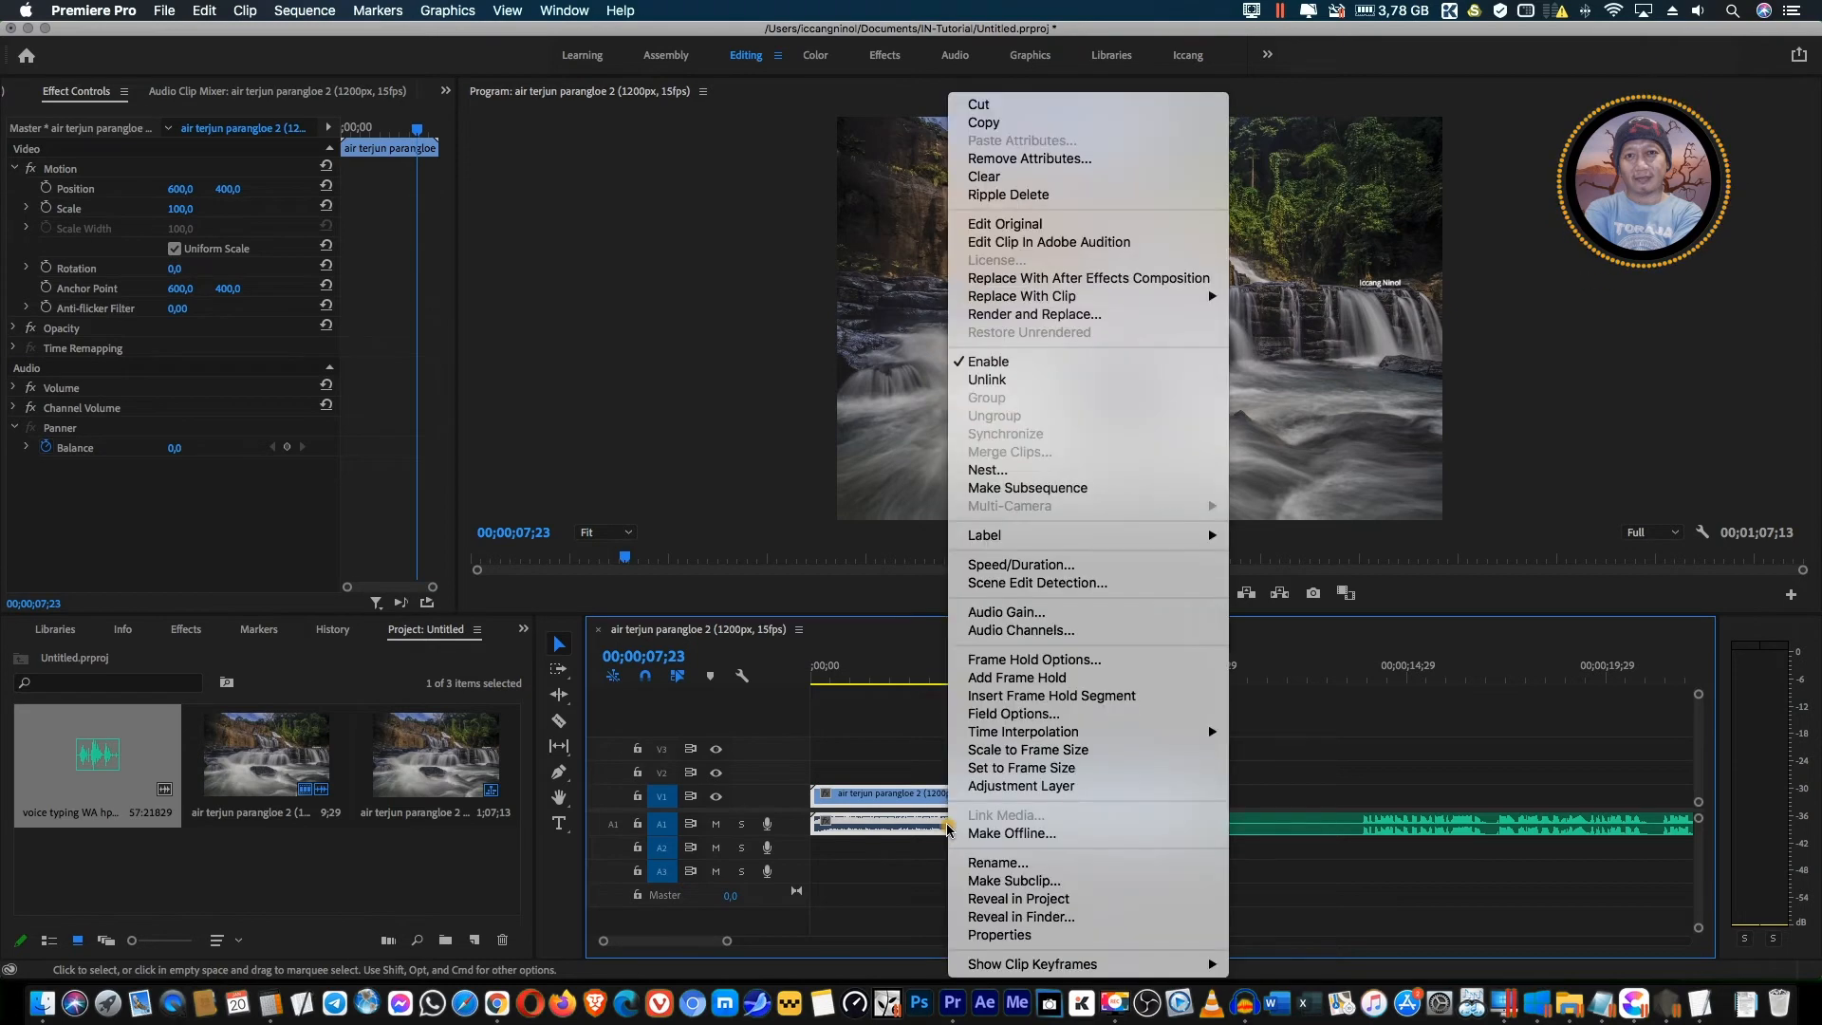
left_click(1026, 615)
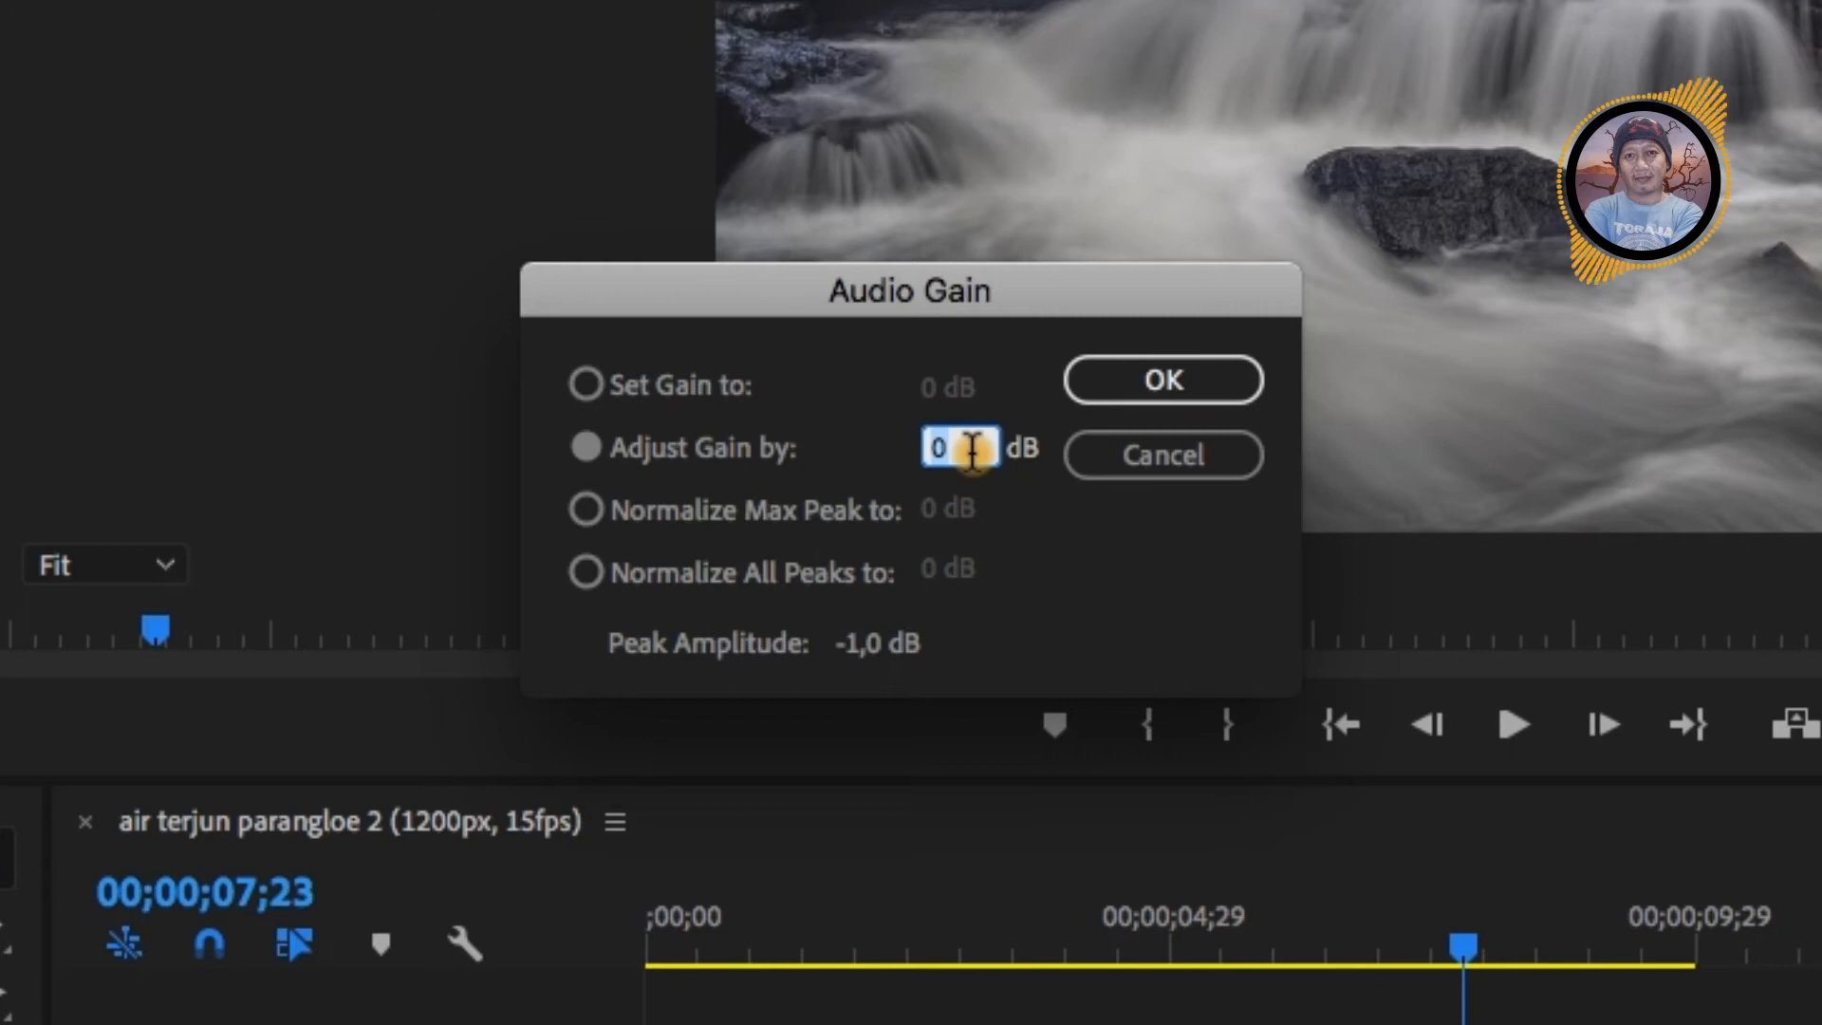
type("-")
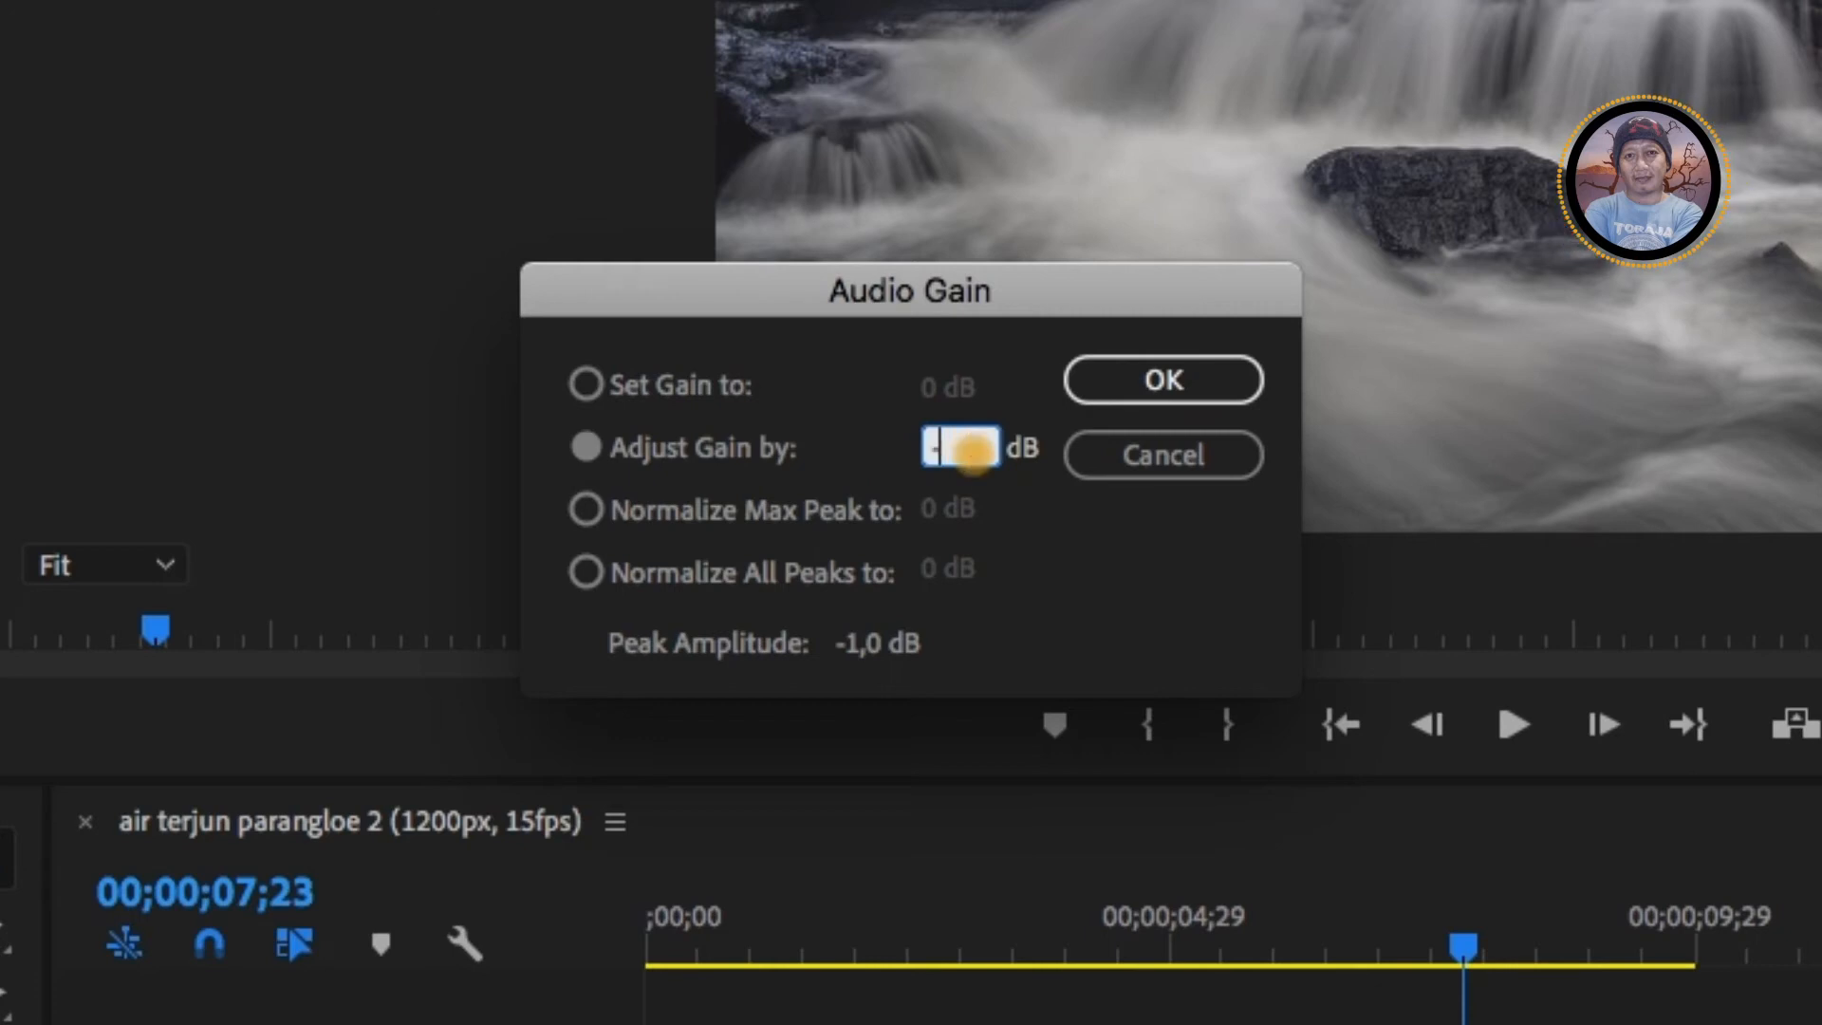
type("15")
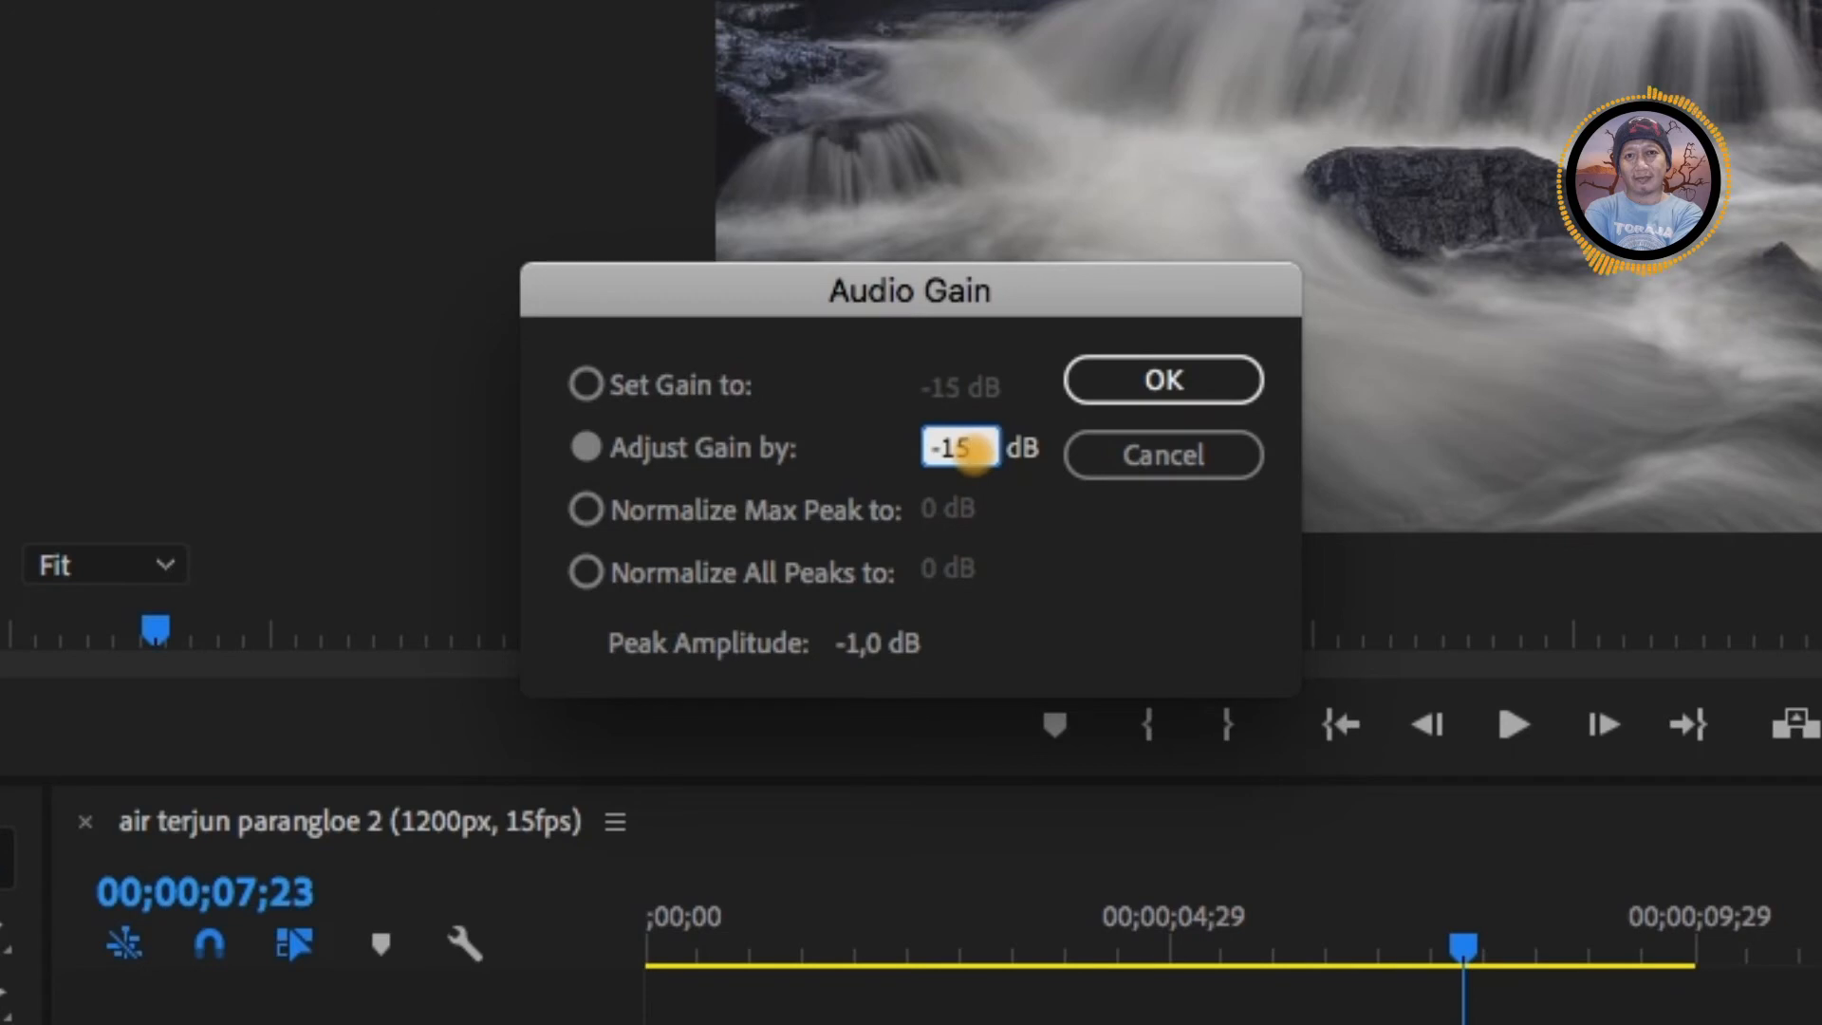
left_click(1178, 389)
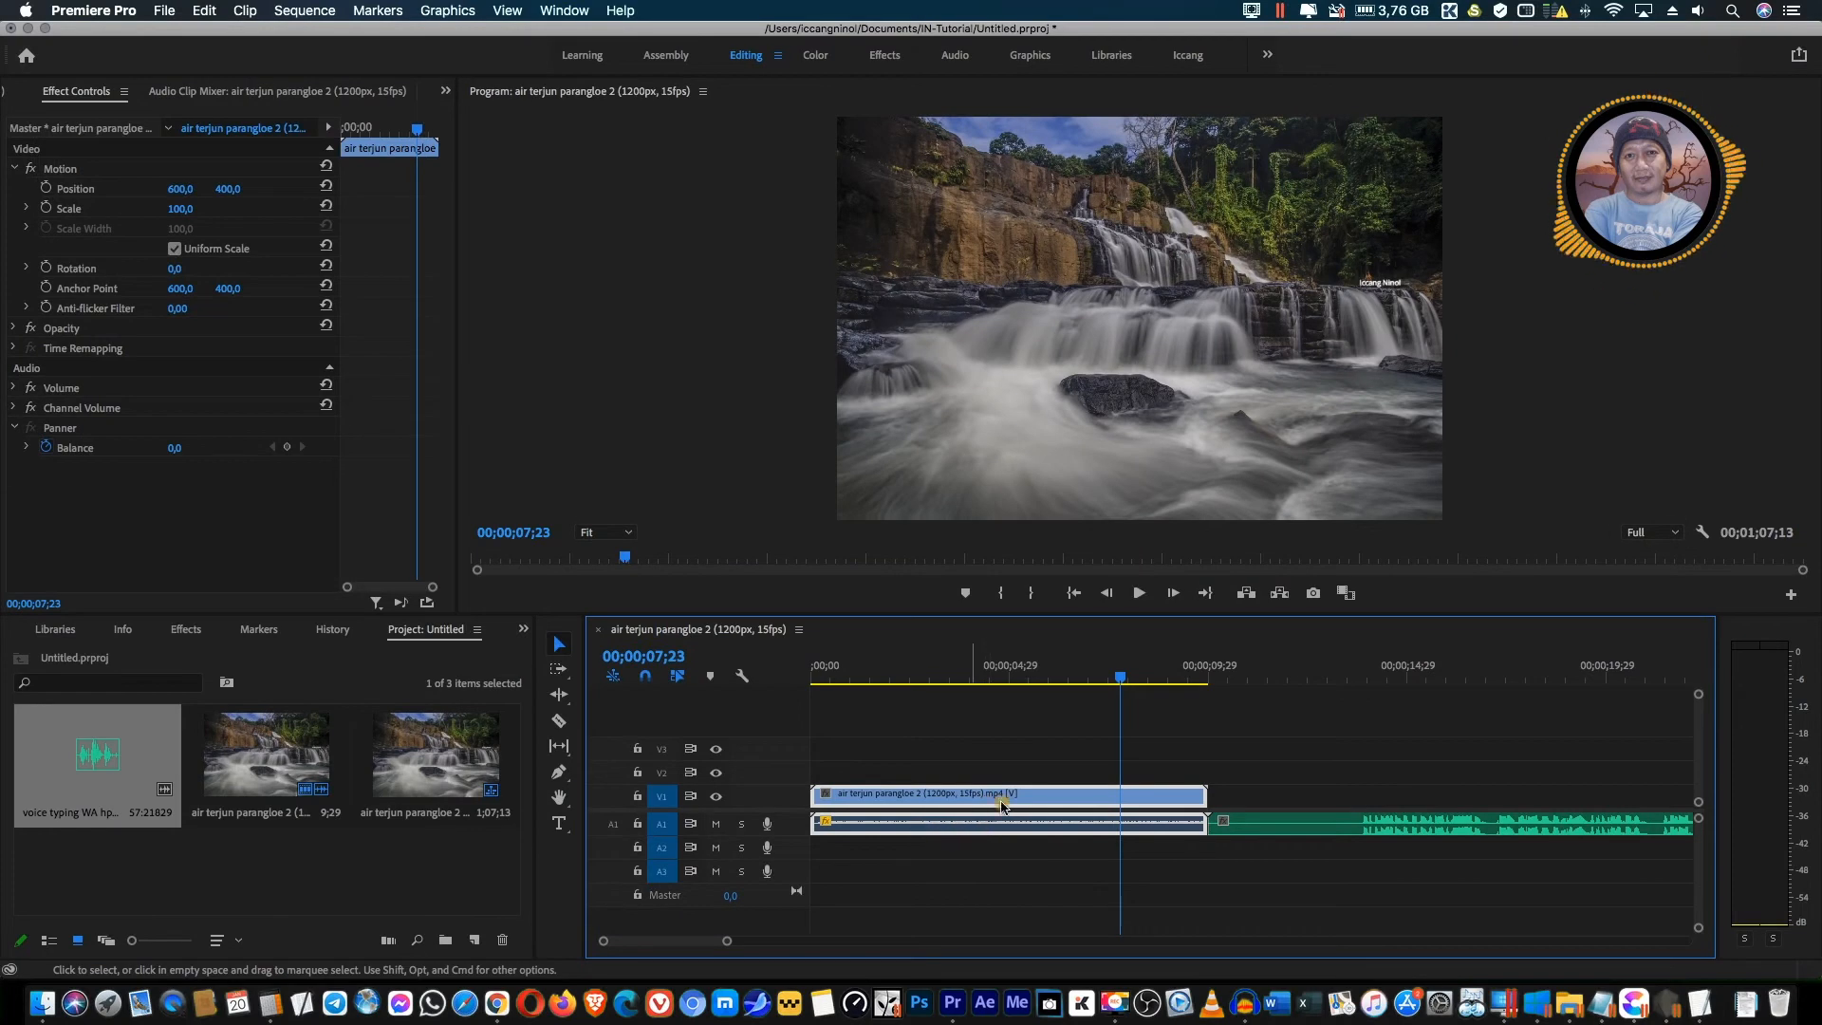
Play the sequence from its start to check the waterfall clip's reduced audio level
left_click_drag(1120, 676, 956, 675)
key("Home")
key("space")
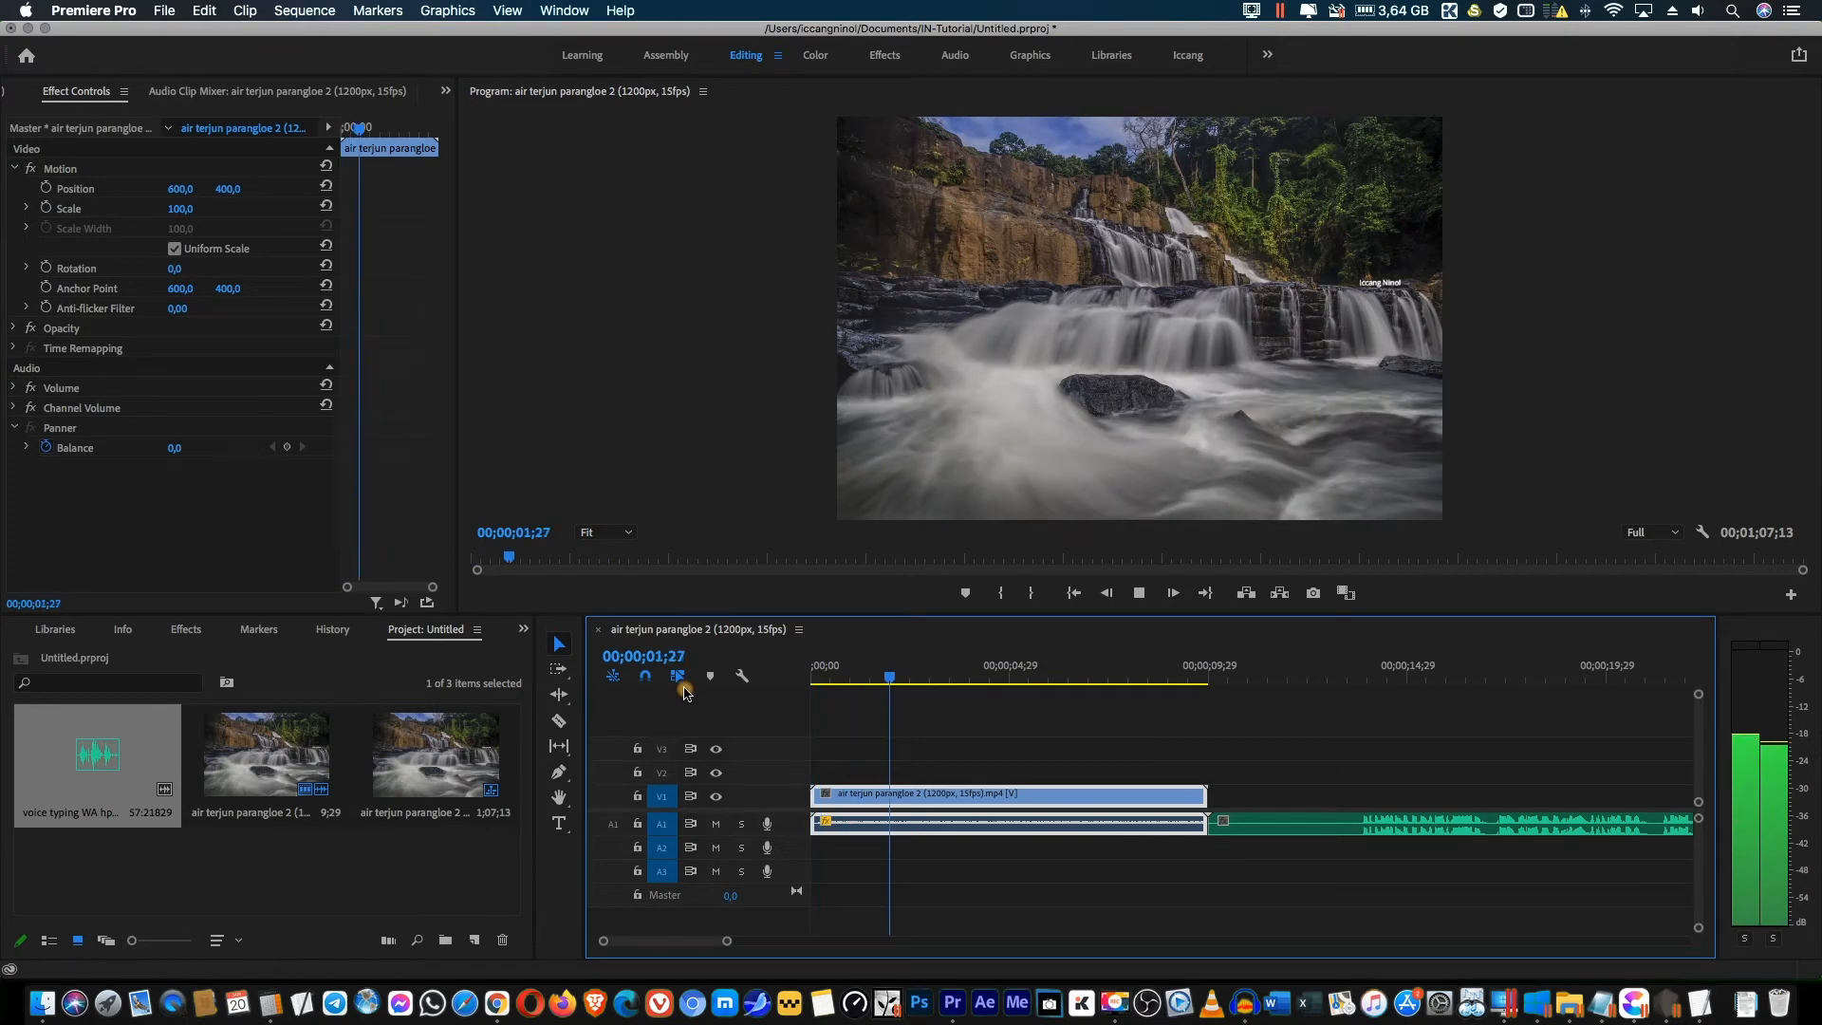
key("space")
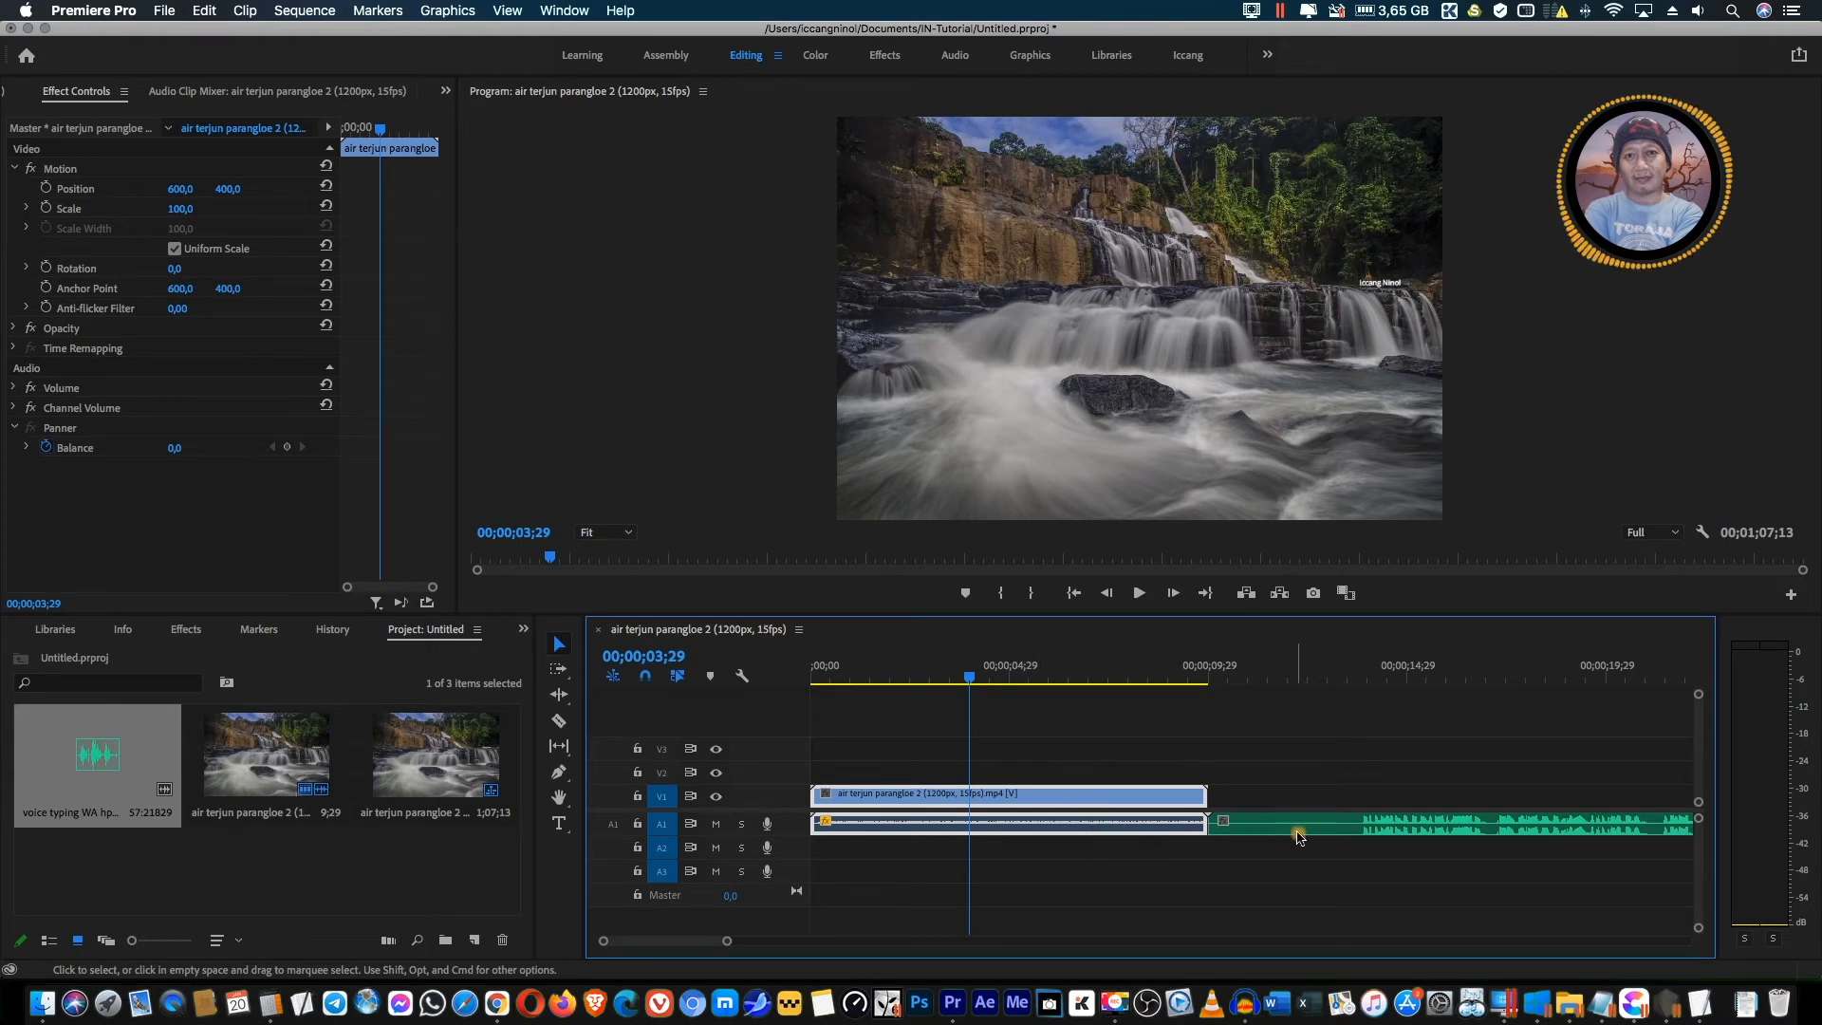
Move the voice clip to audio track A3 and duplicate the waterfall clip so the copy starts just before the original's end
left_click_drag(1300, 835, 1300, 865)
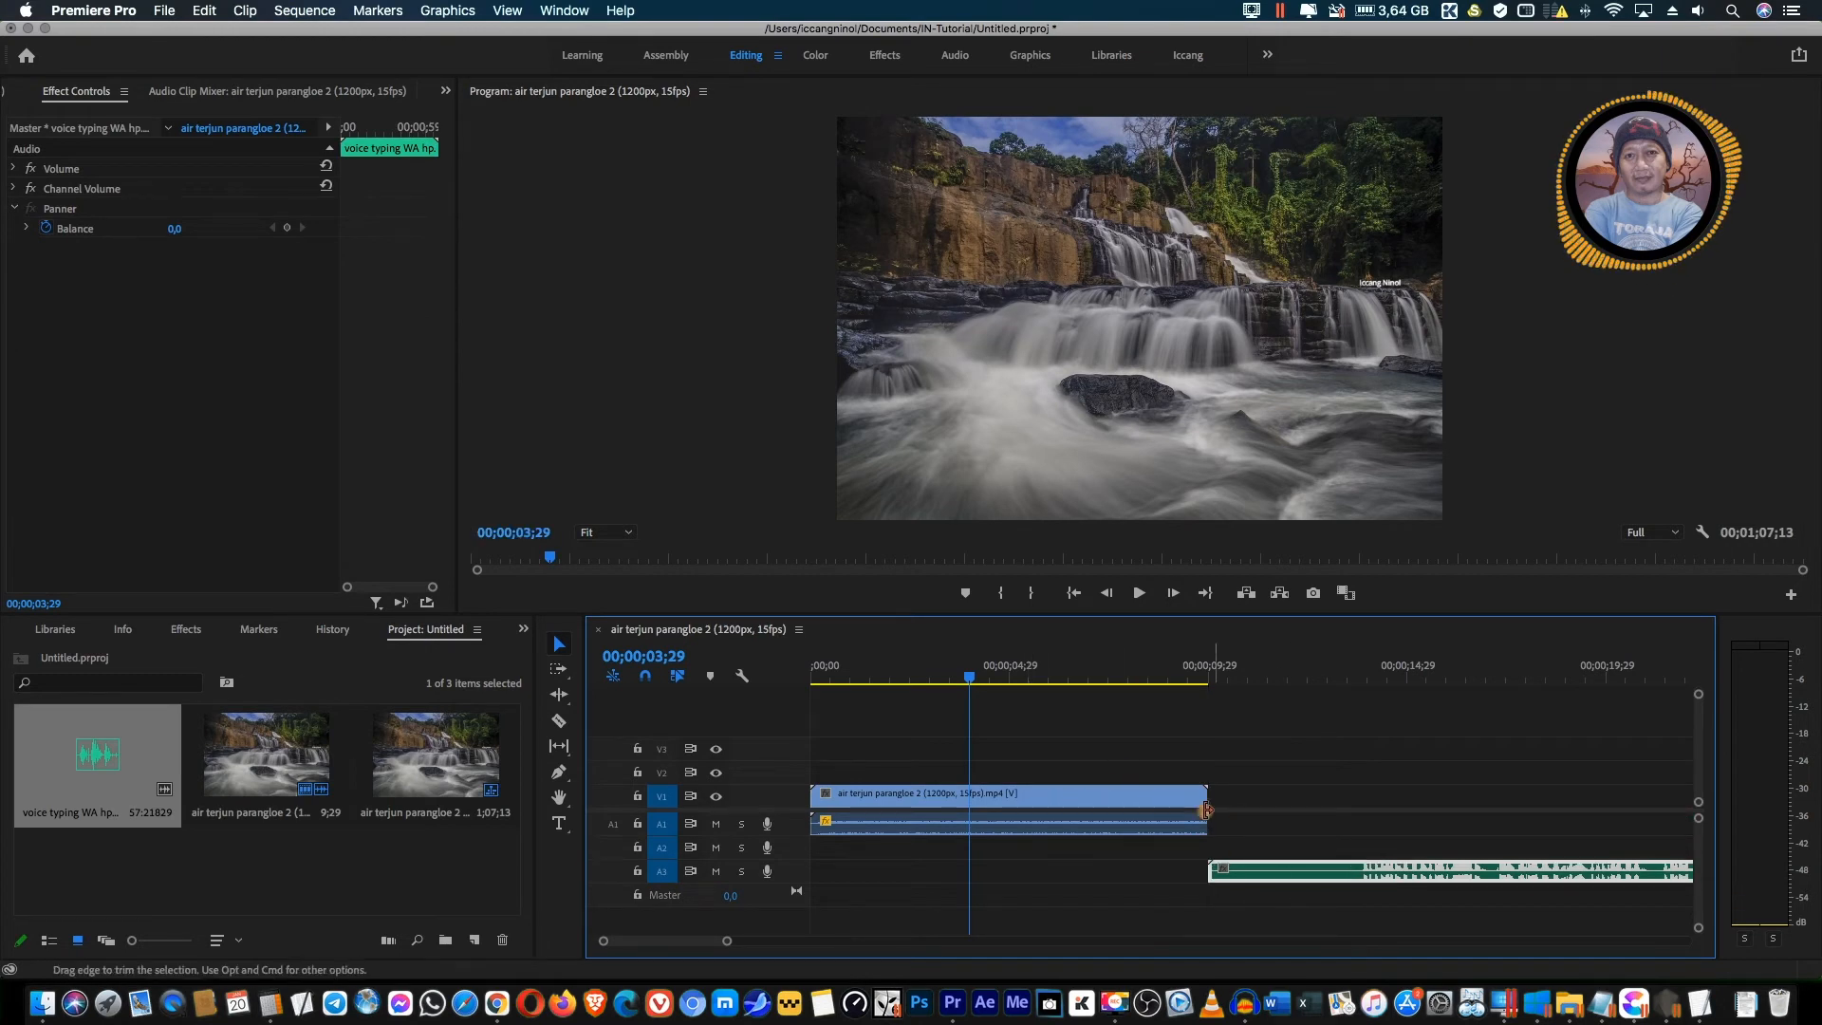
left_click(1106, 799)
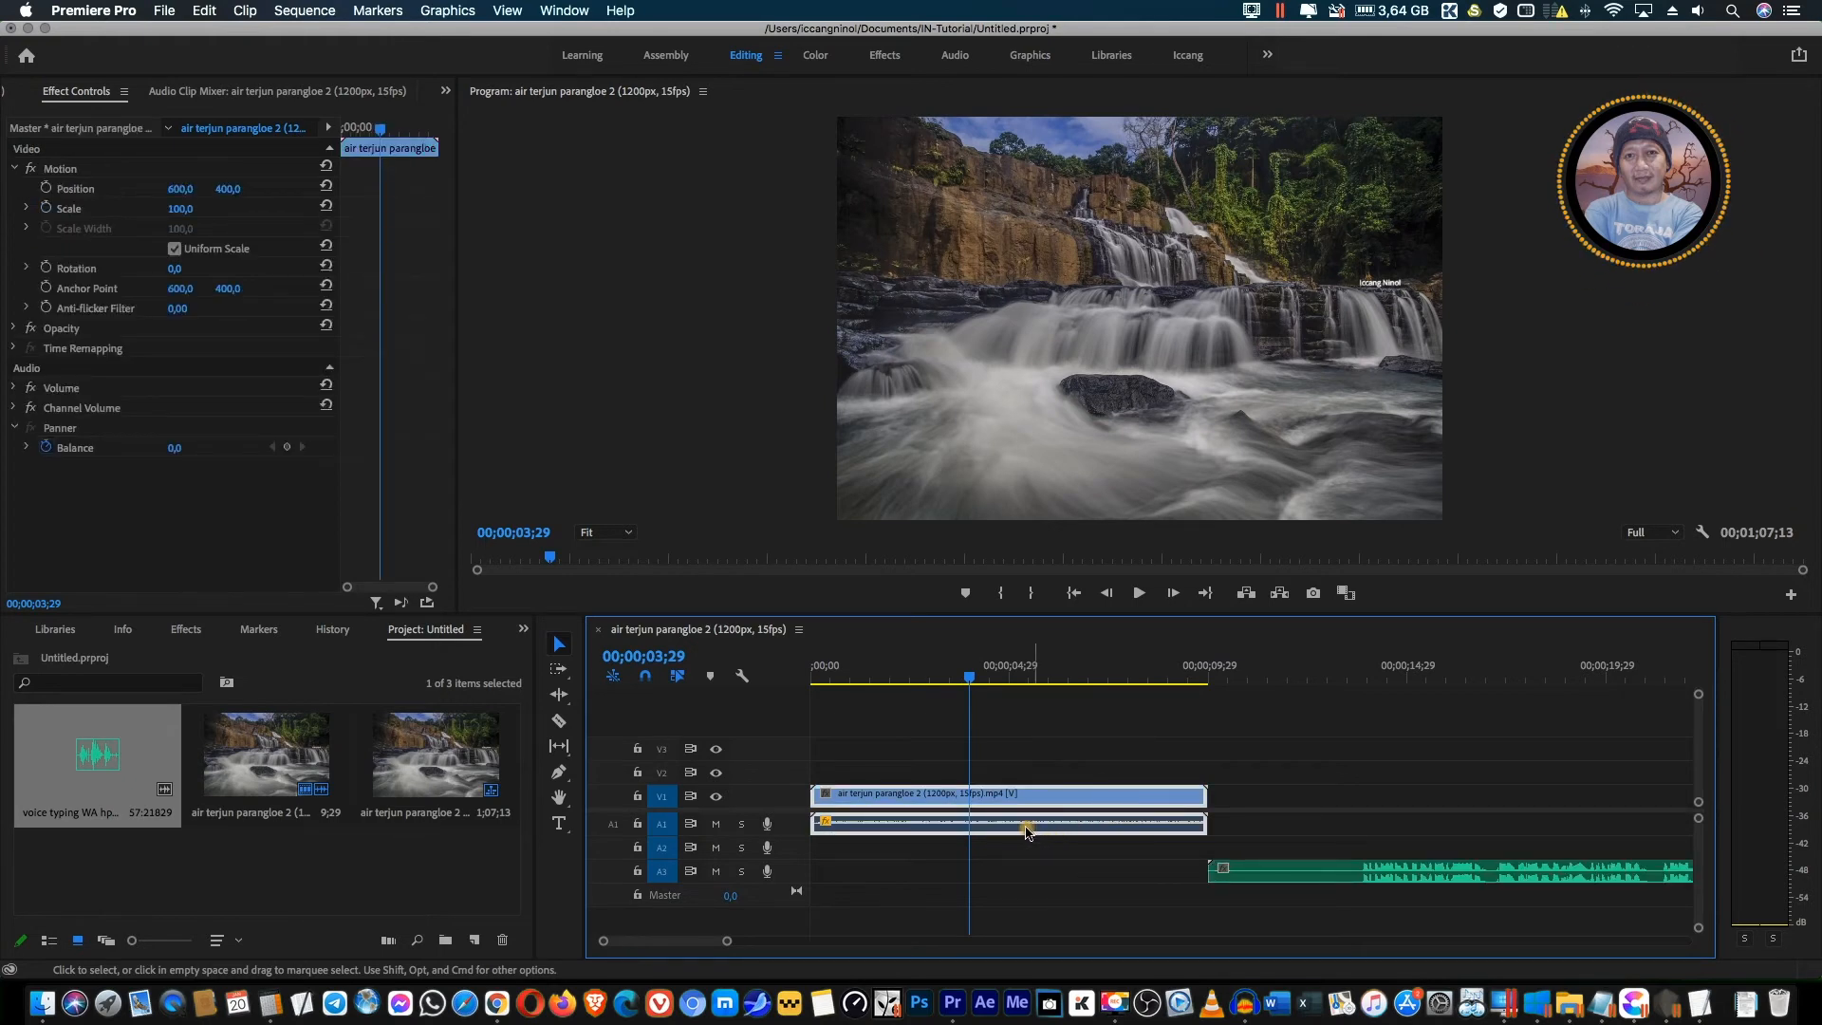
left_click_drag(916, 808, 1364, 824)
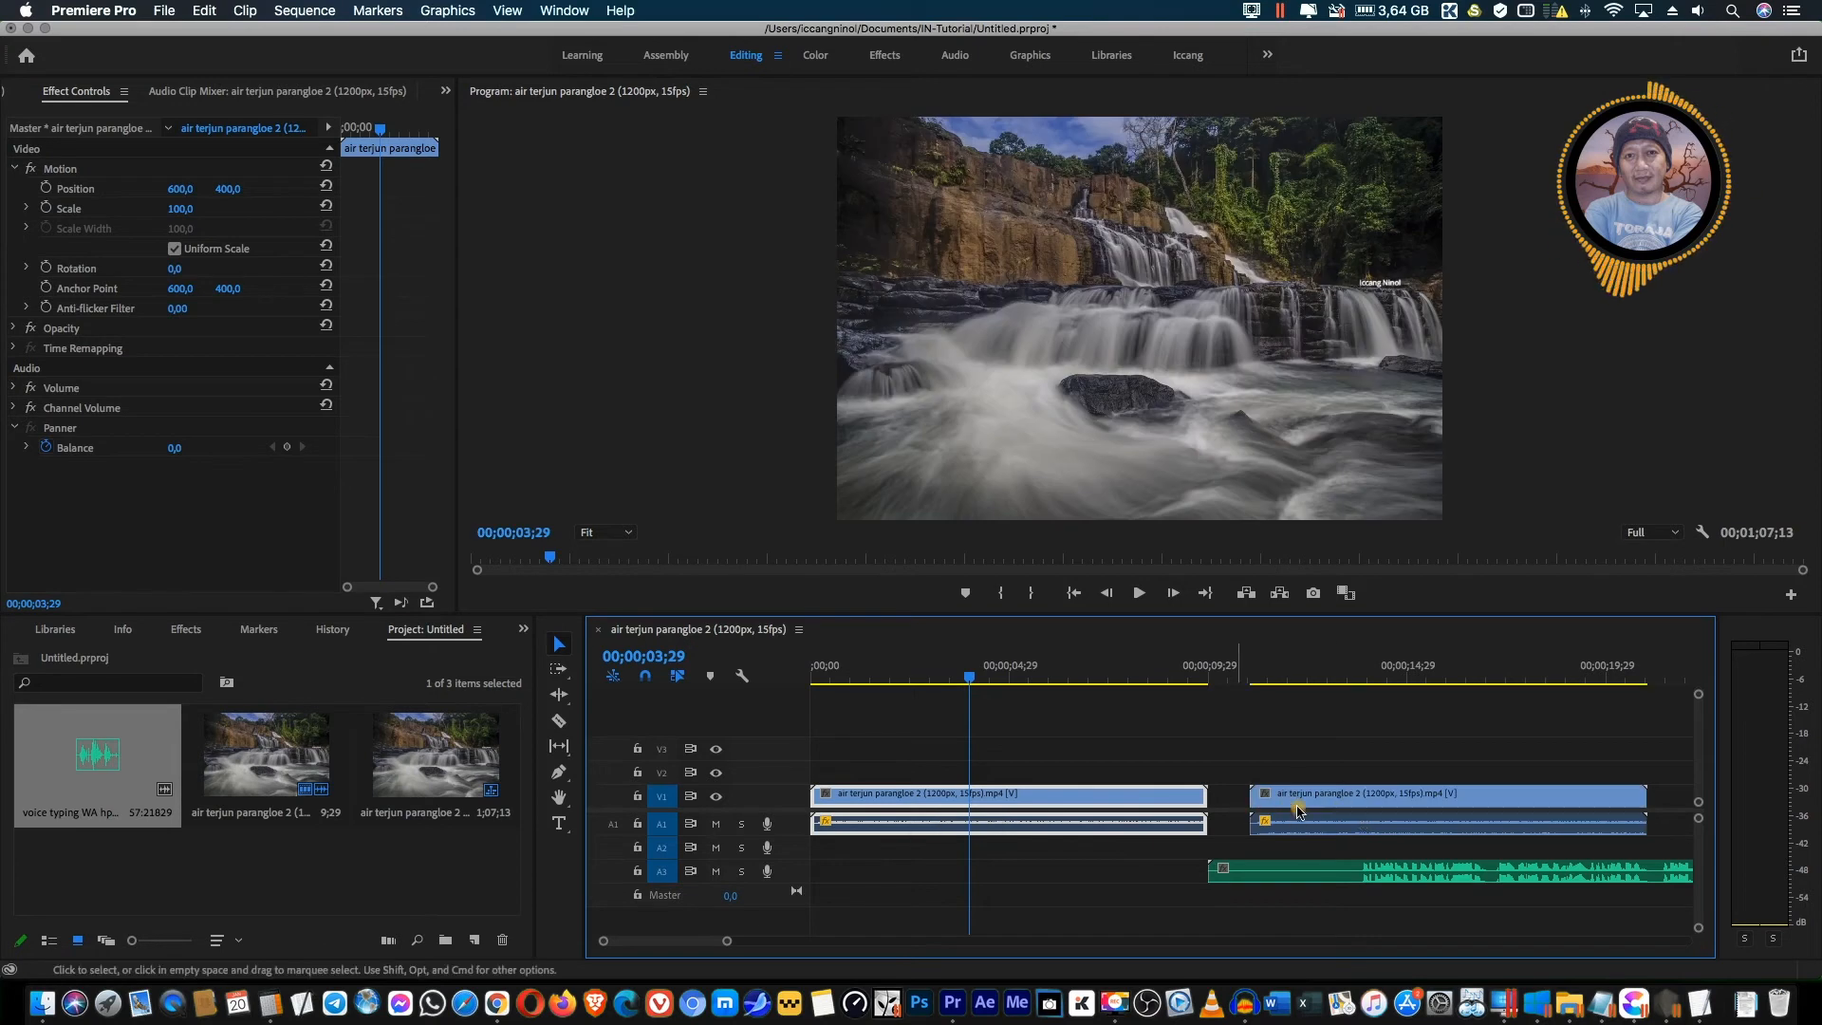
mouse_move(1320, 802)
left_mouse_down()
mouse_move(1244, 807)
mouse_move(1298, 797)
left_mouse_up()
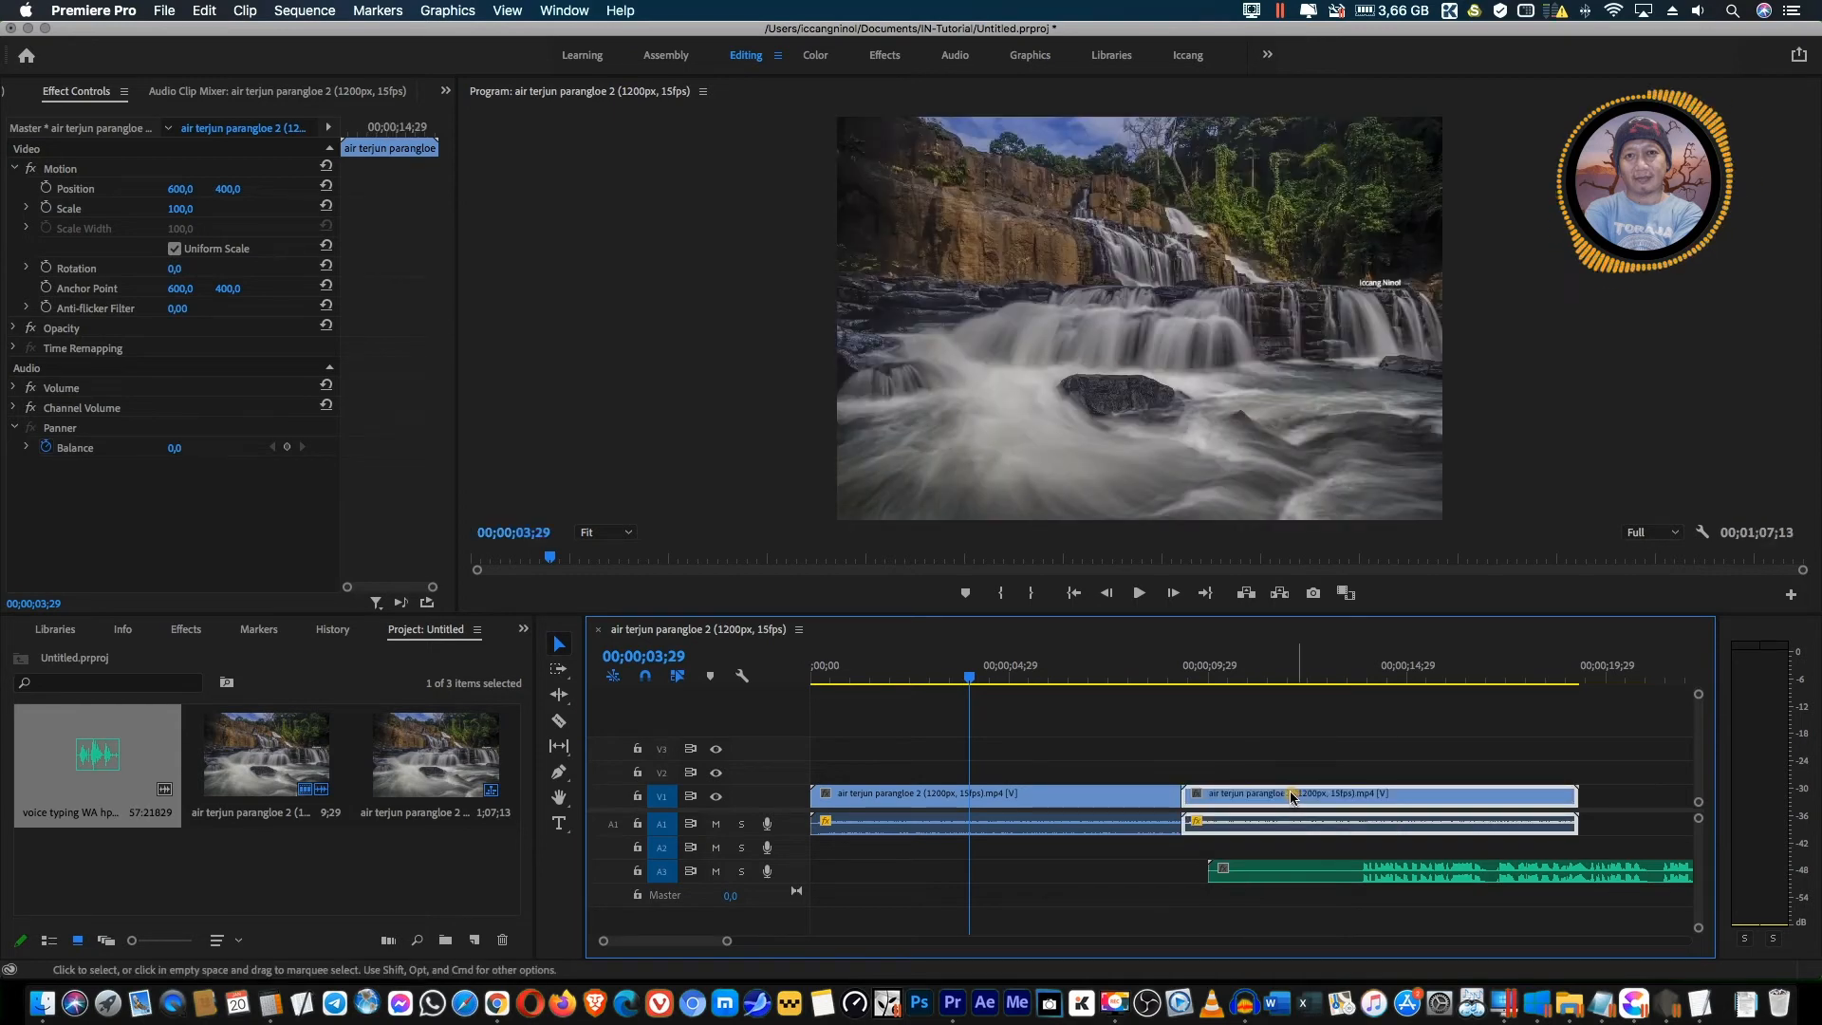
Delete the duplicated waterfall clip after previewing the join, and move the voice clip back to audio track A1
key("space")
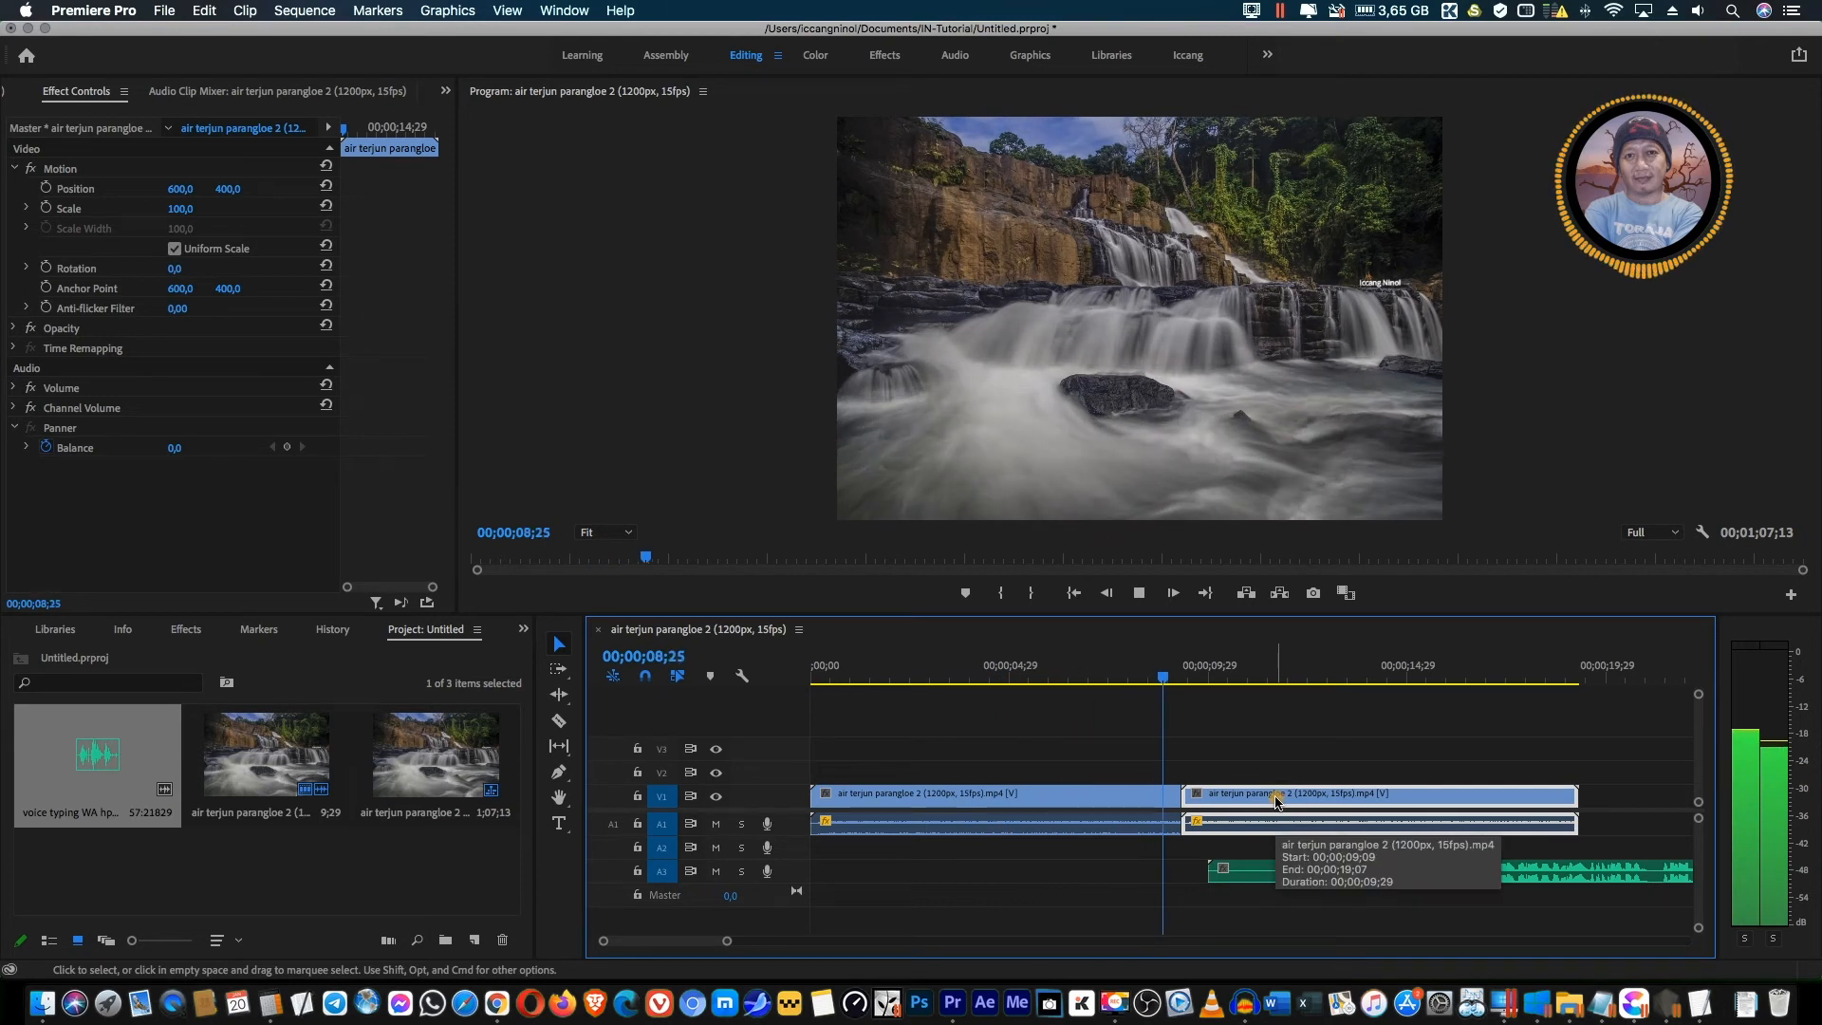
key("space")
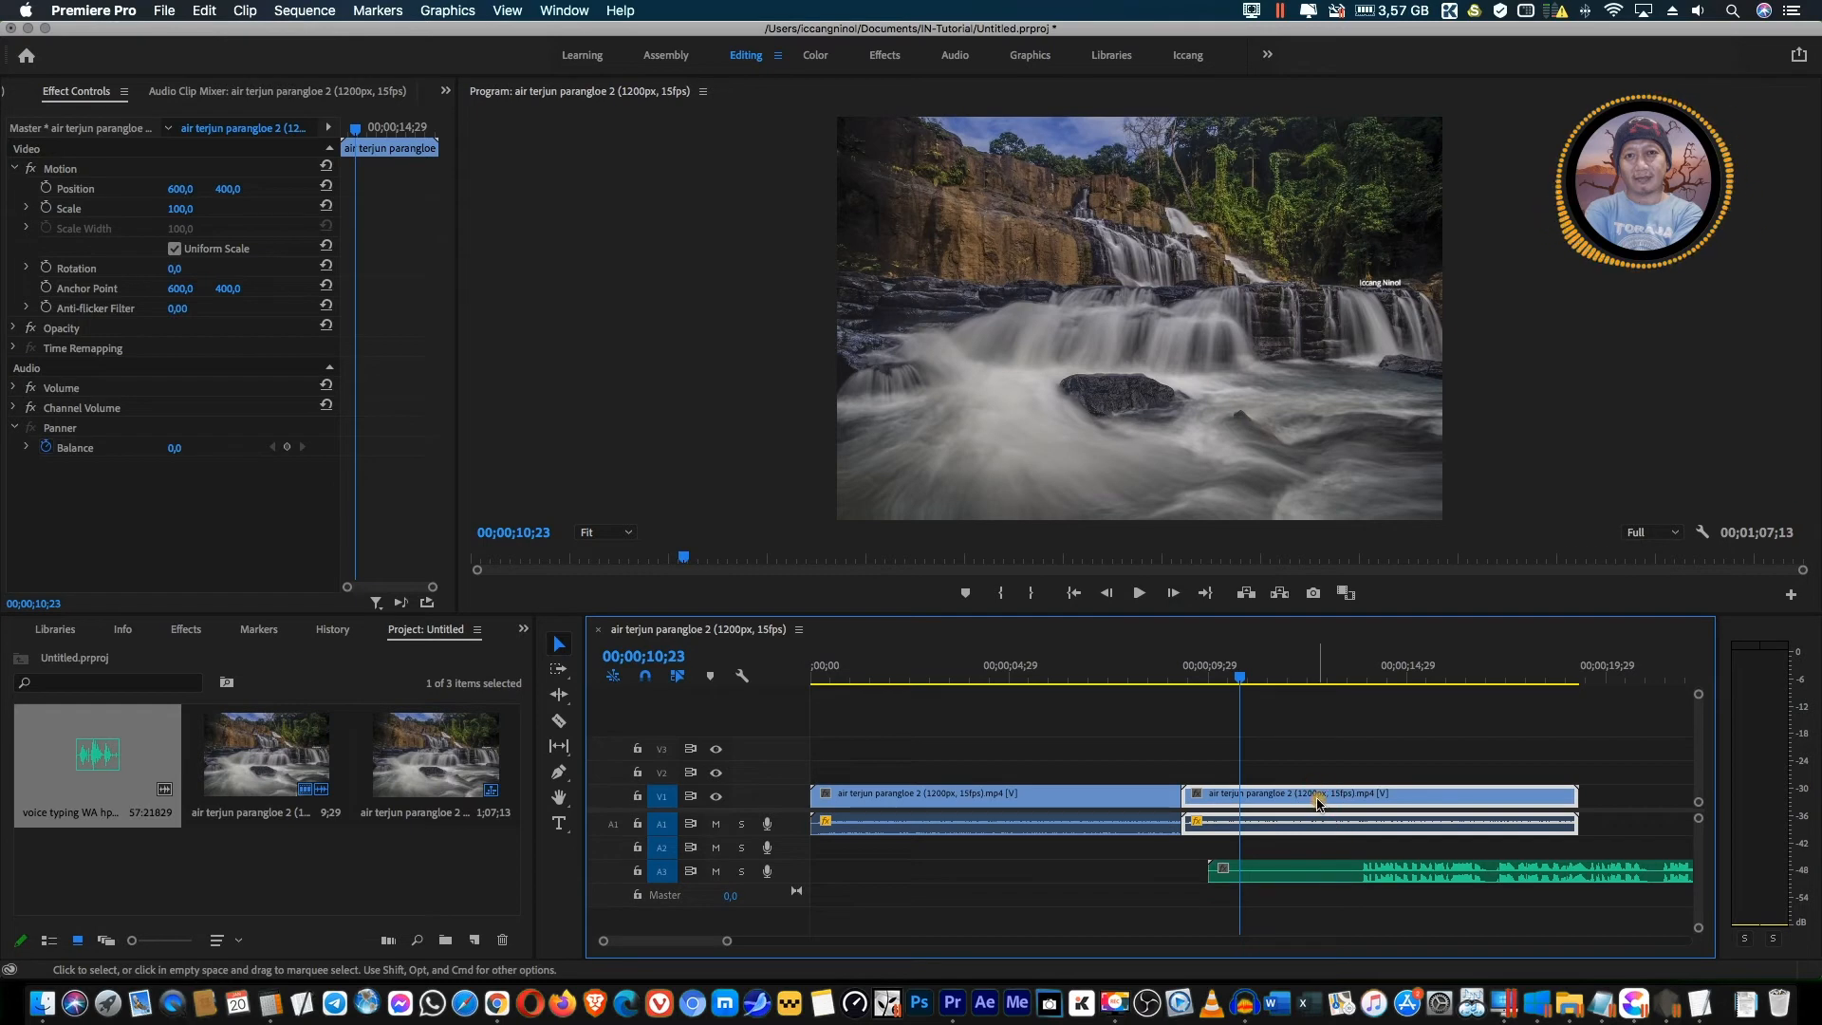
key("Delete")
left_click_drag(1323, 871, 1307, 826)
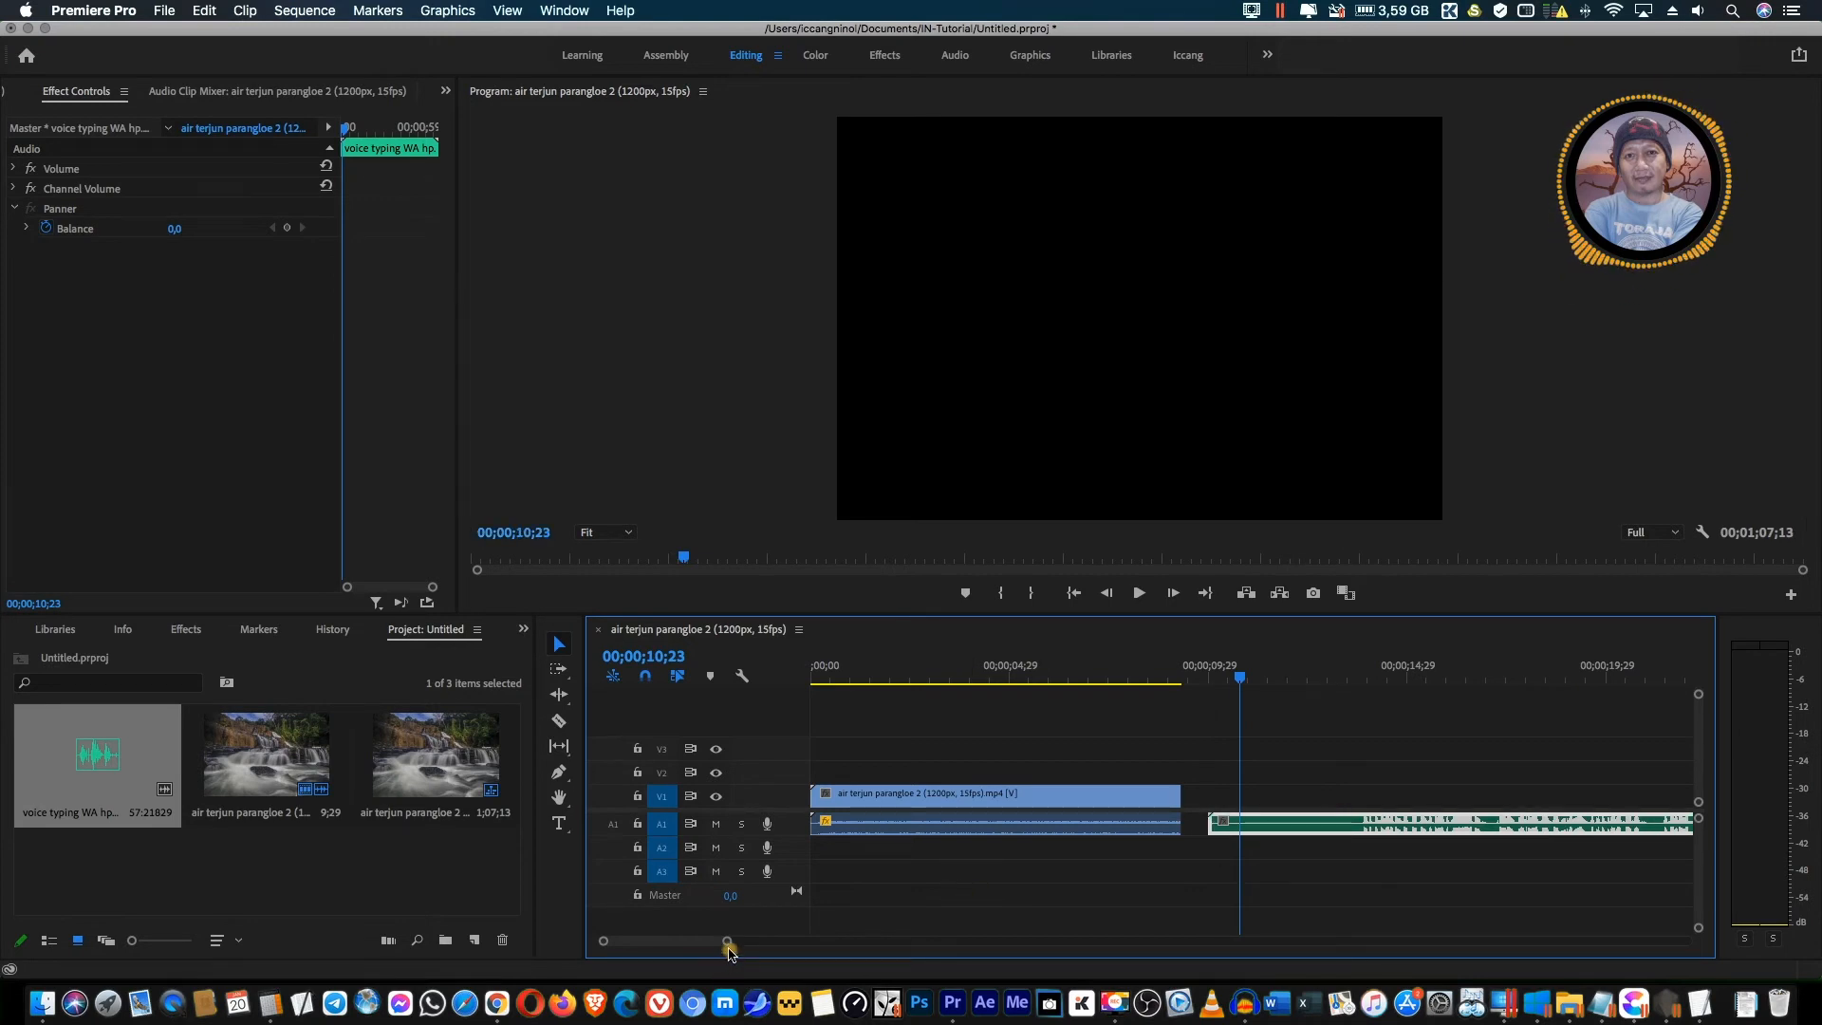
Enlarge the timeline and the audio track height to show the voice clip's waveform in detail around its first spoken words
mouse_move(728, 944)
left_mouse_down()
mouse_move(675, 943)
mouse_move(713, 956)
left_mouse_up()
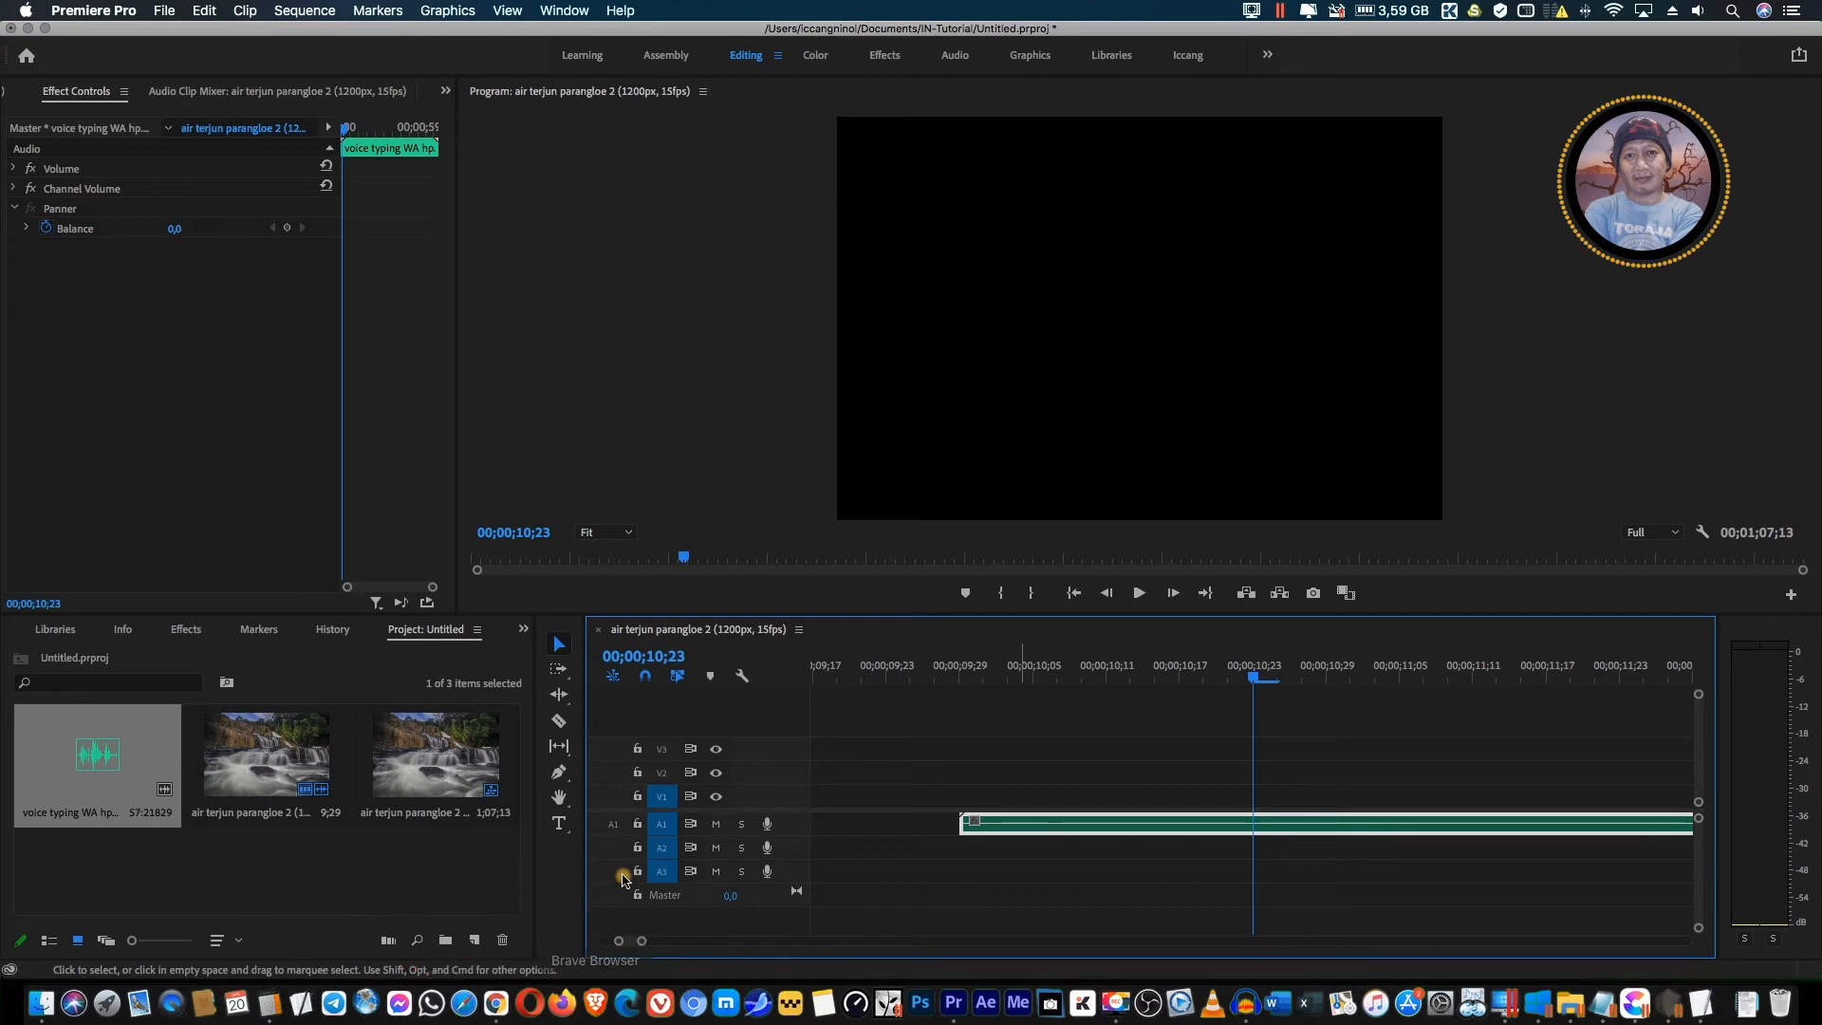
left_click_drag(631, 944, 632, 949)
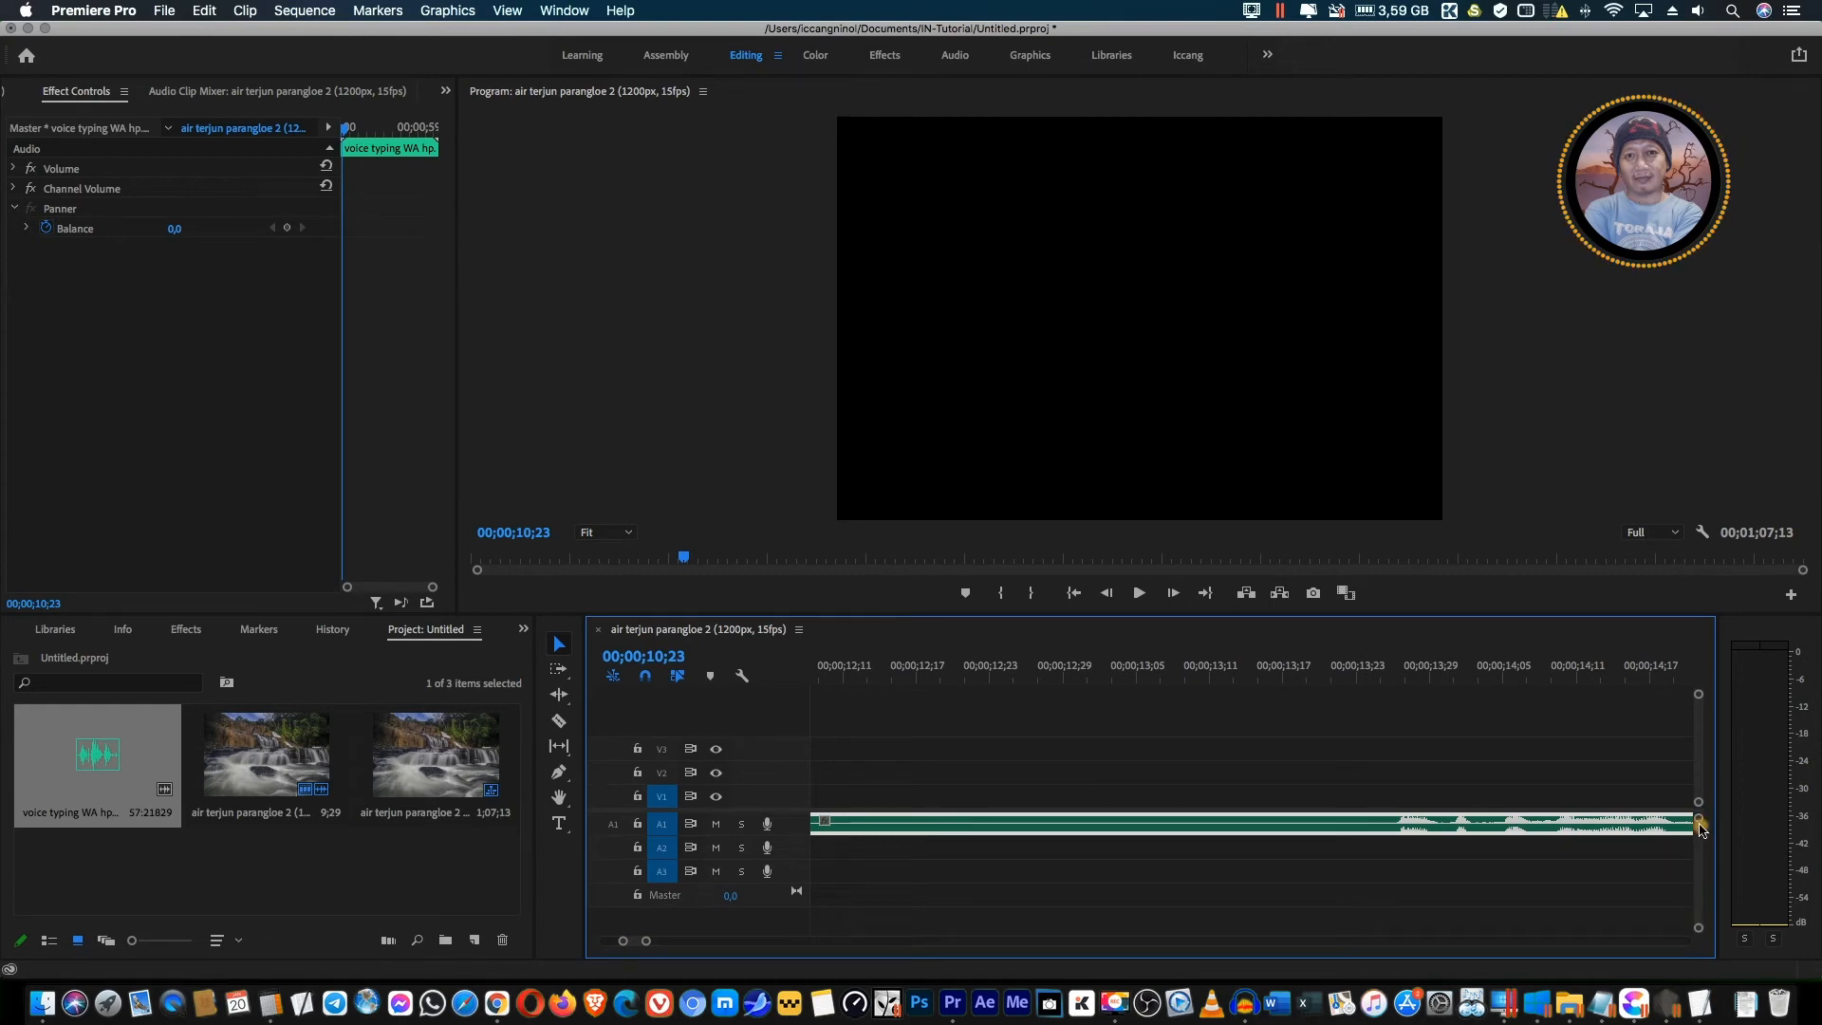
left_click_drag(1703, 832, 1703, 838)
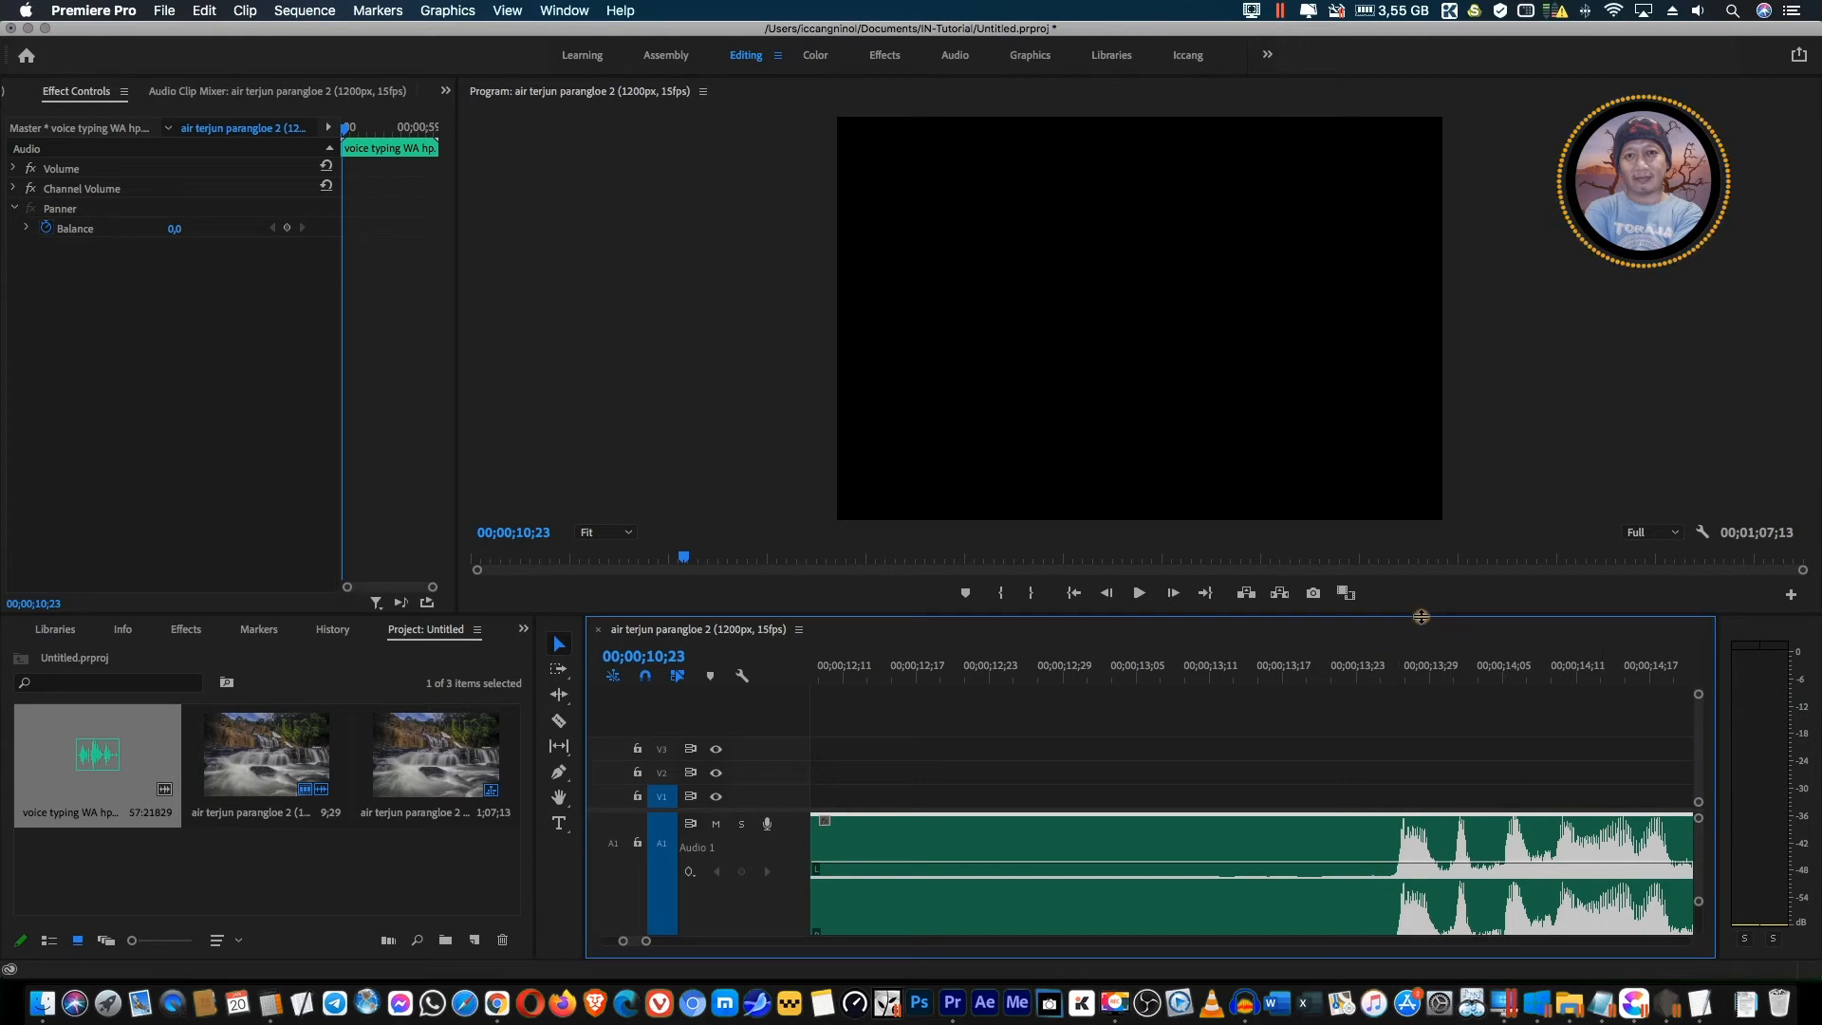
left_click_drag(1421, 614, 1421, 506)
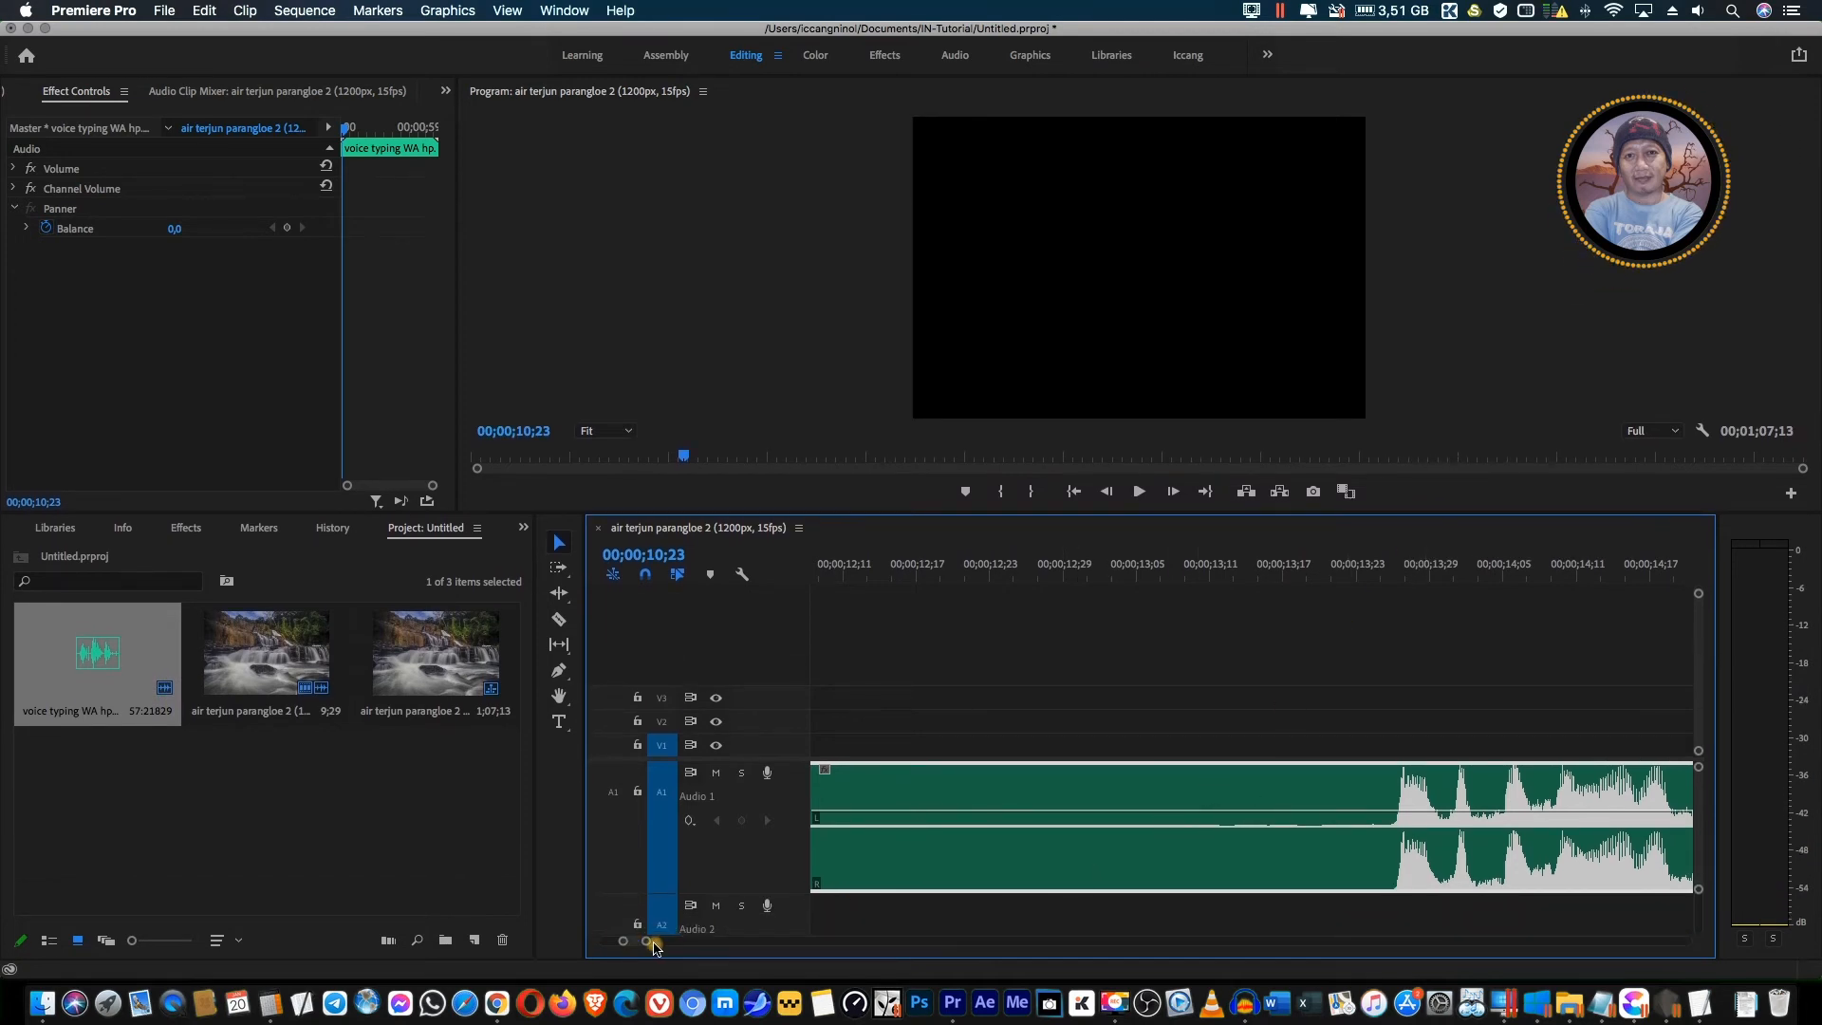
left_click_drag(649, 946, 658, 950)
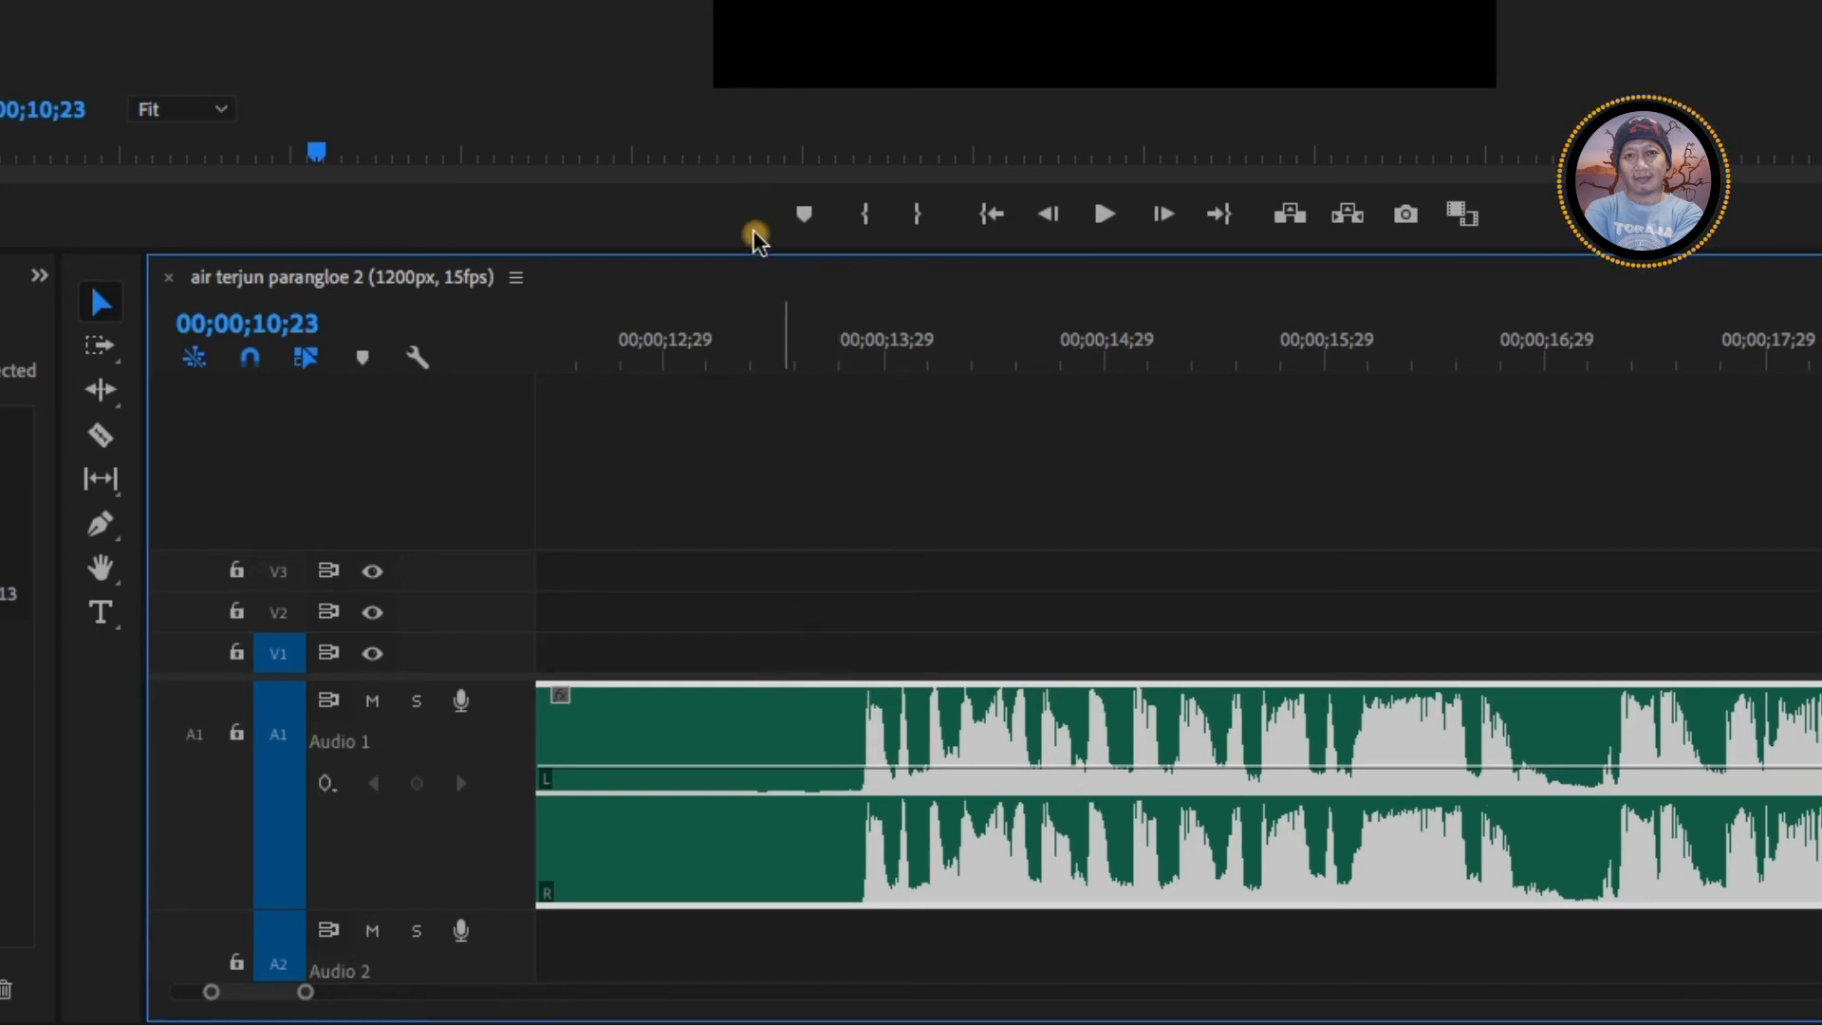
Play the voice clip from several points in its opening phrases to locate the loud phrase after 00;00;16;01
left_click(783, 363)
key("space")
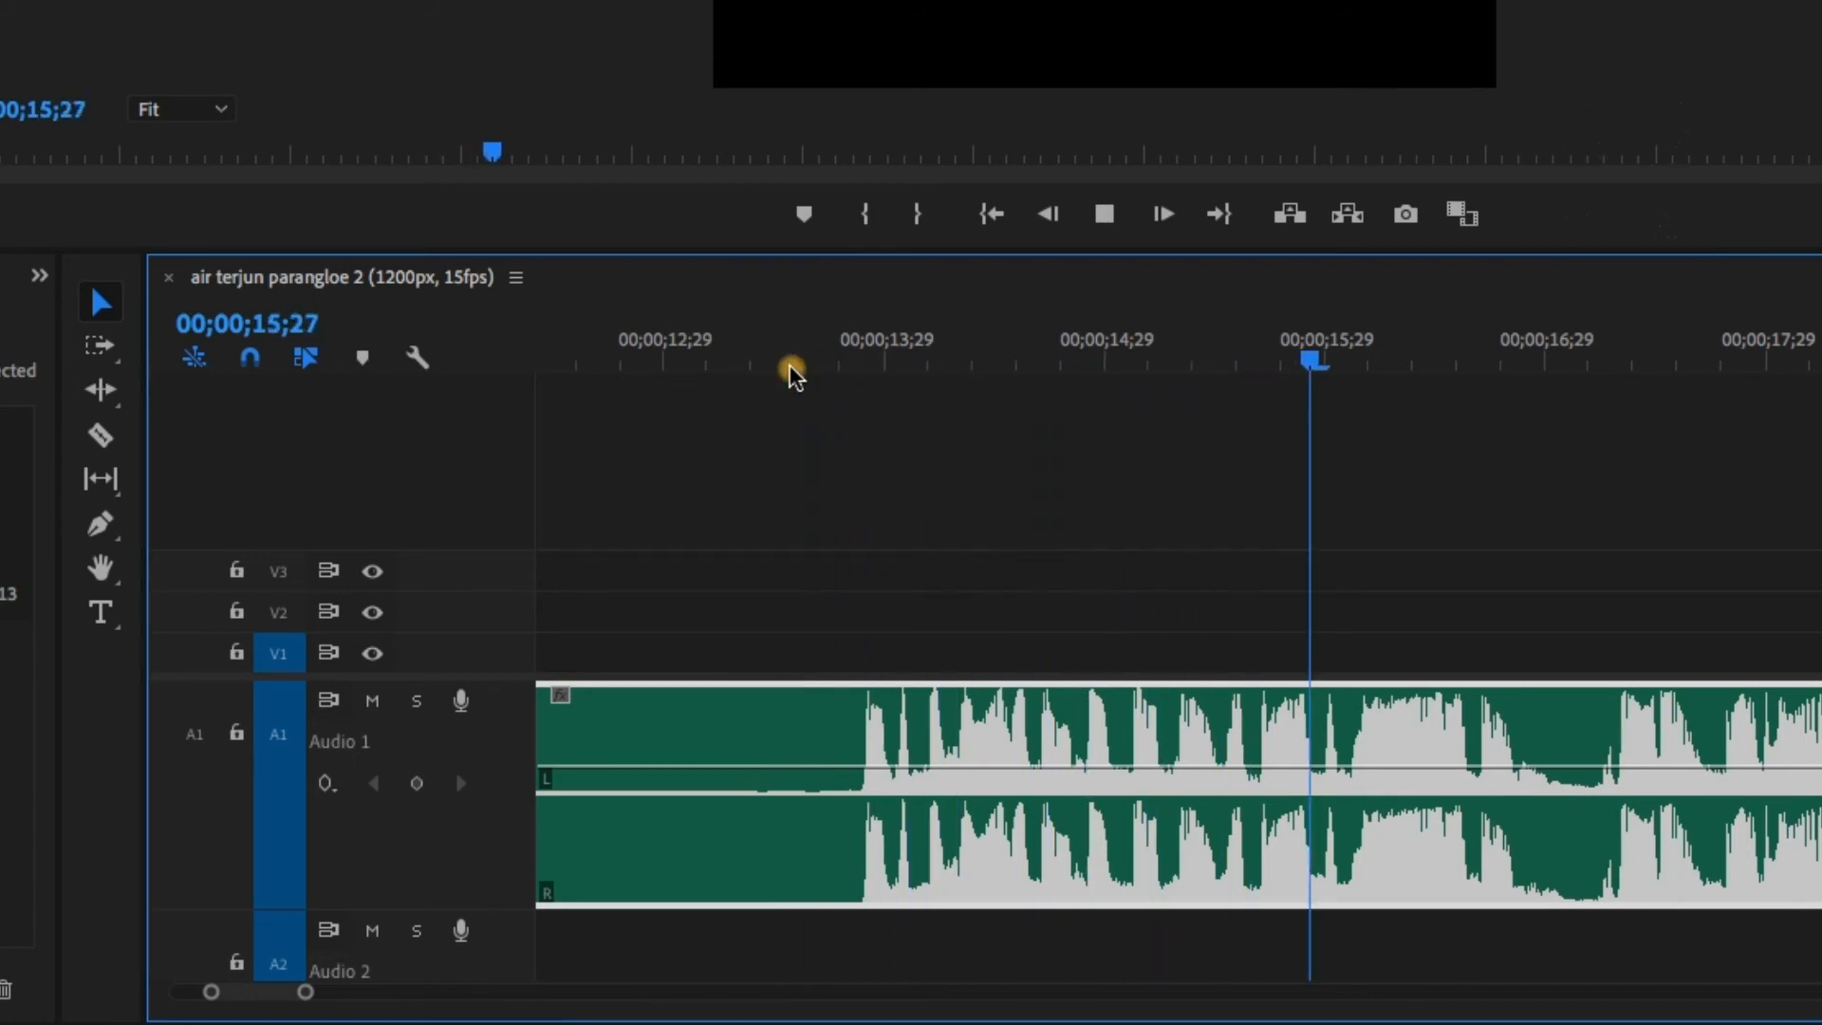
key("space")
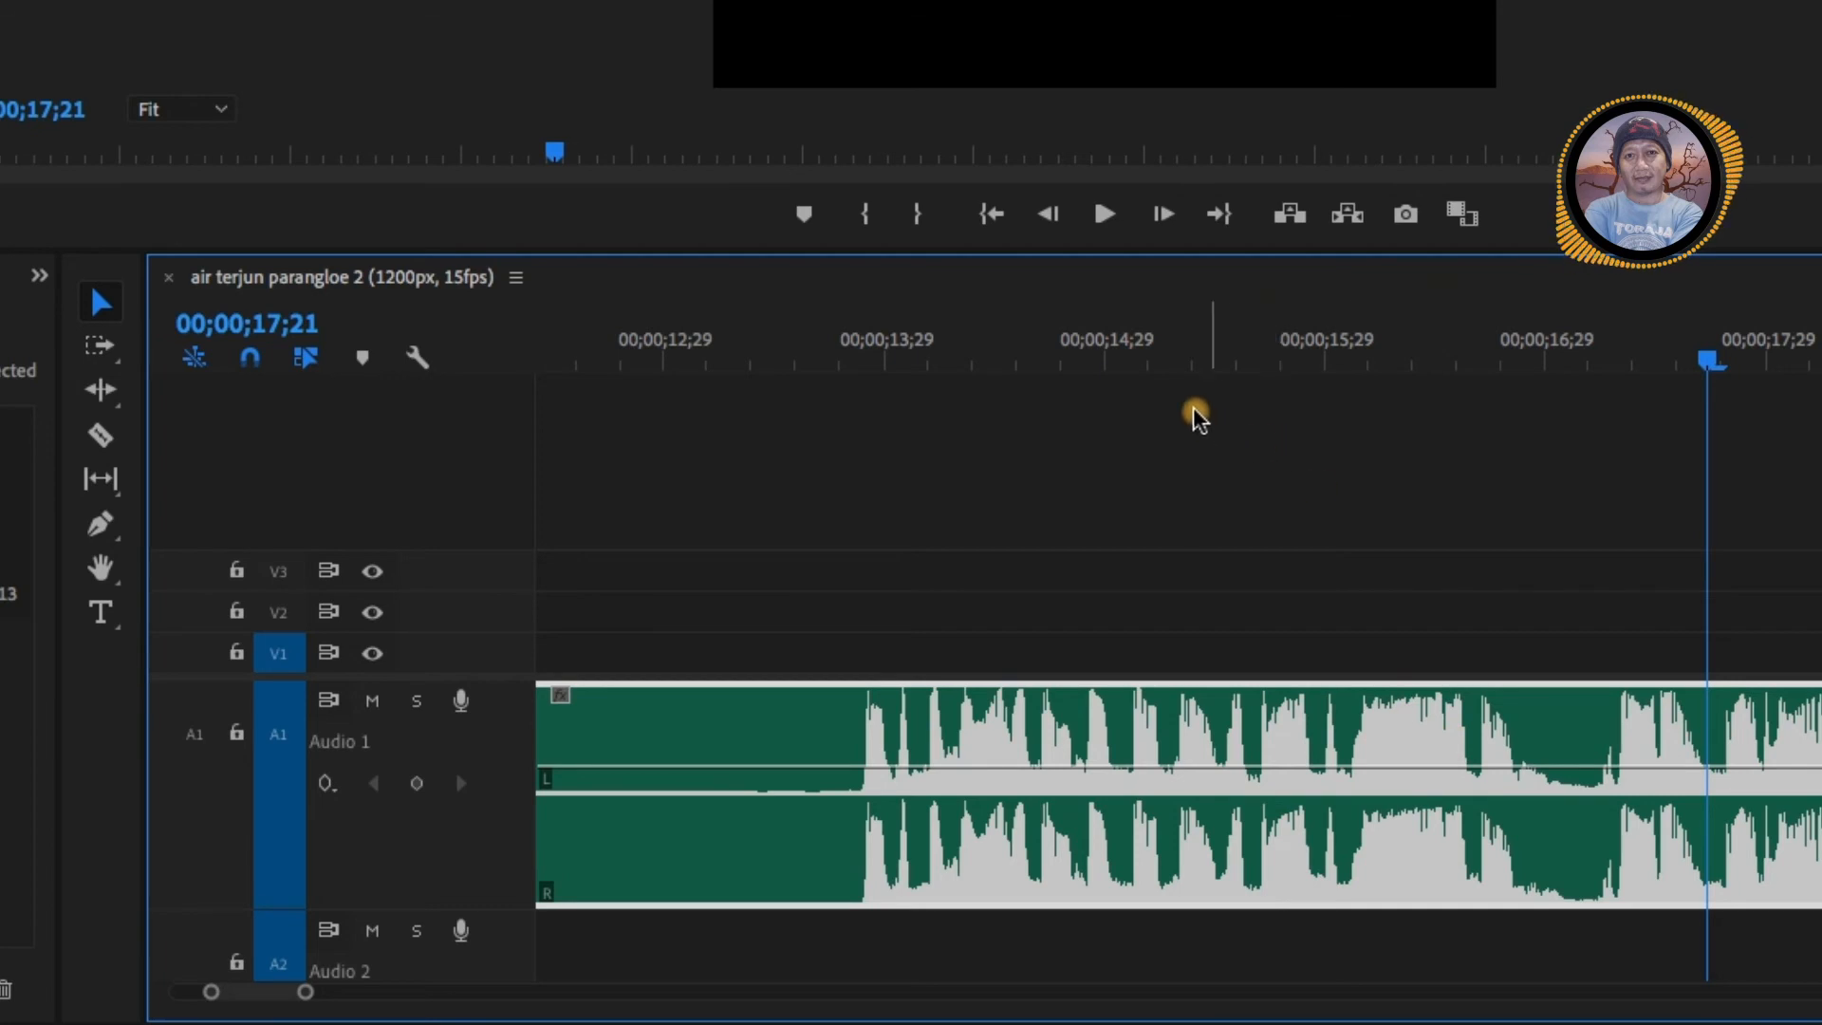
left_click(1151, 363)
key("space")
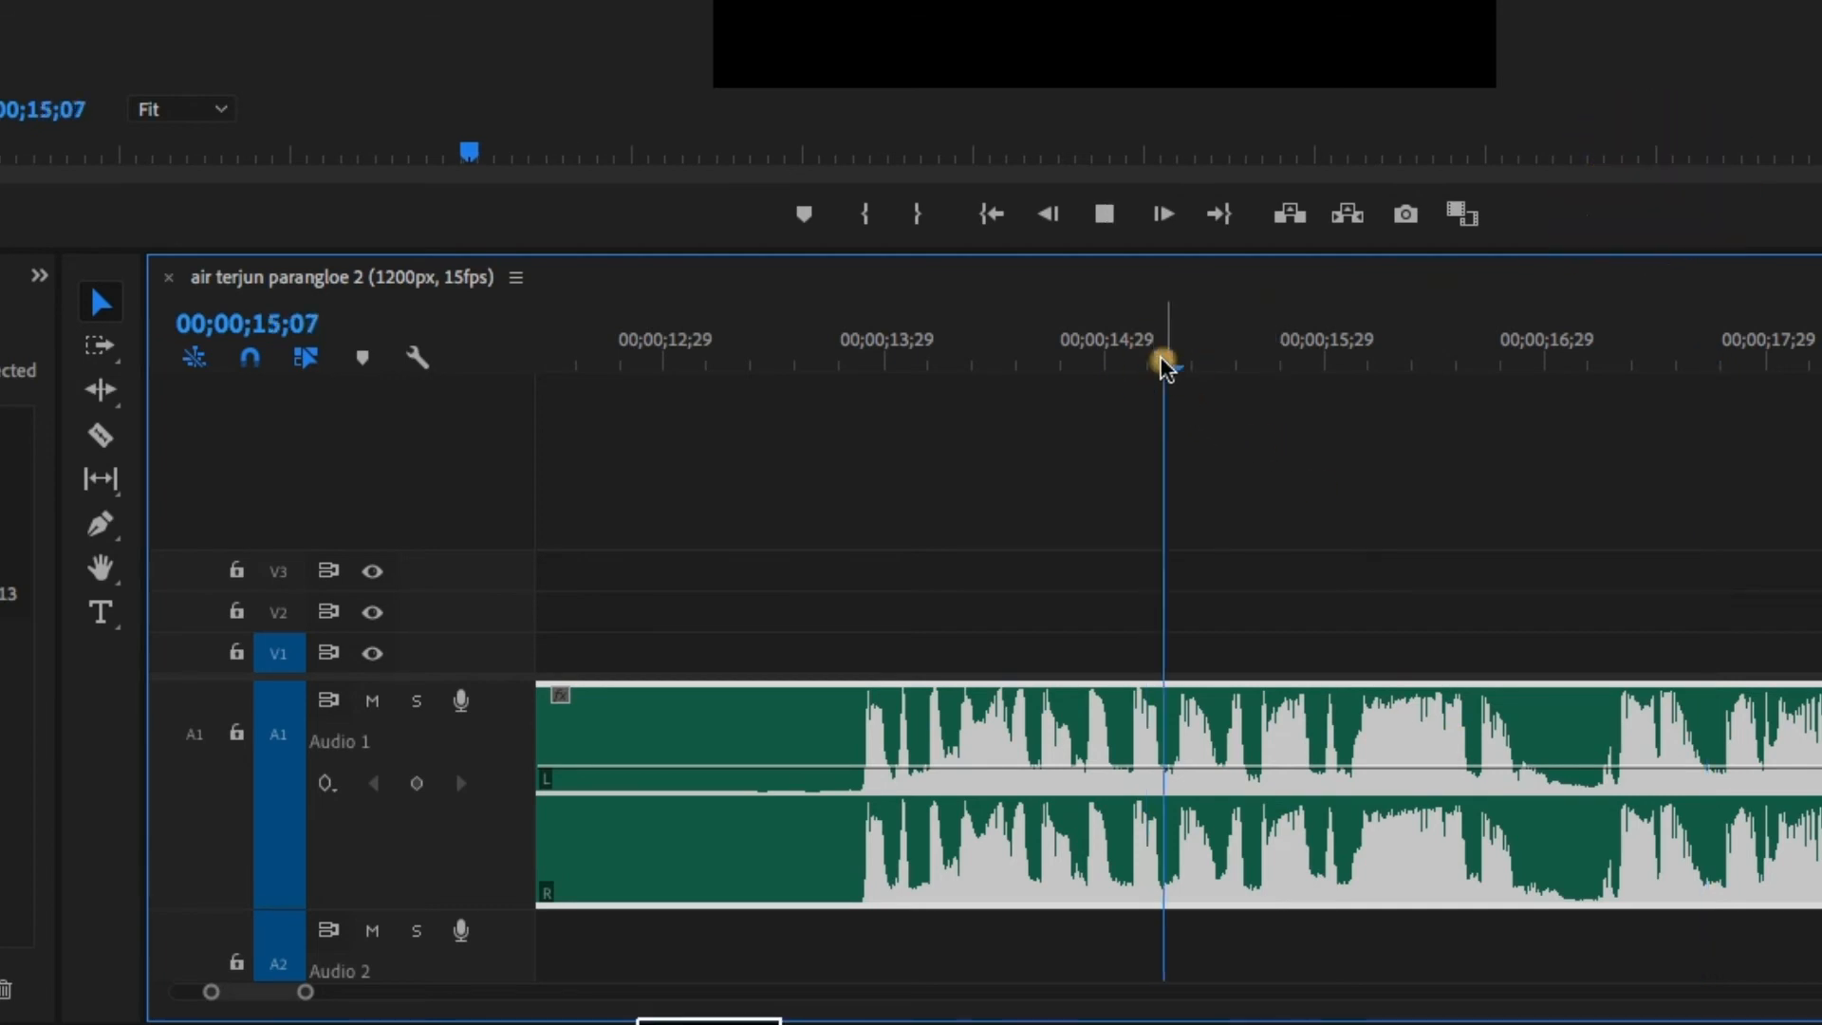
key("space")
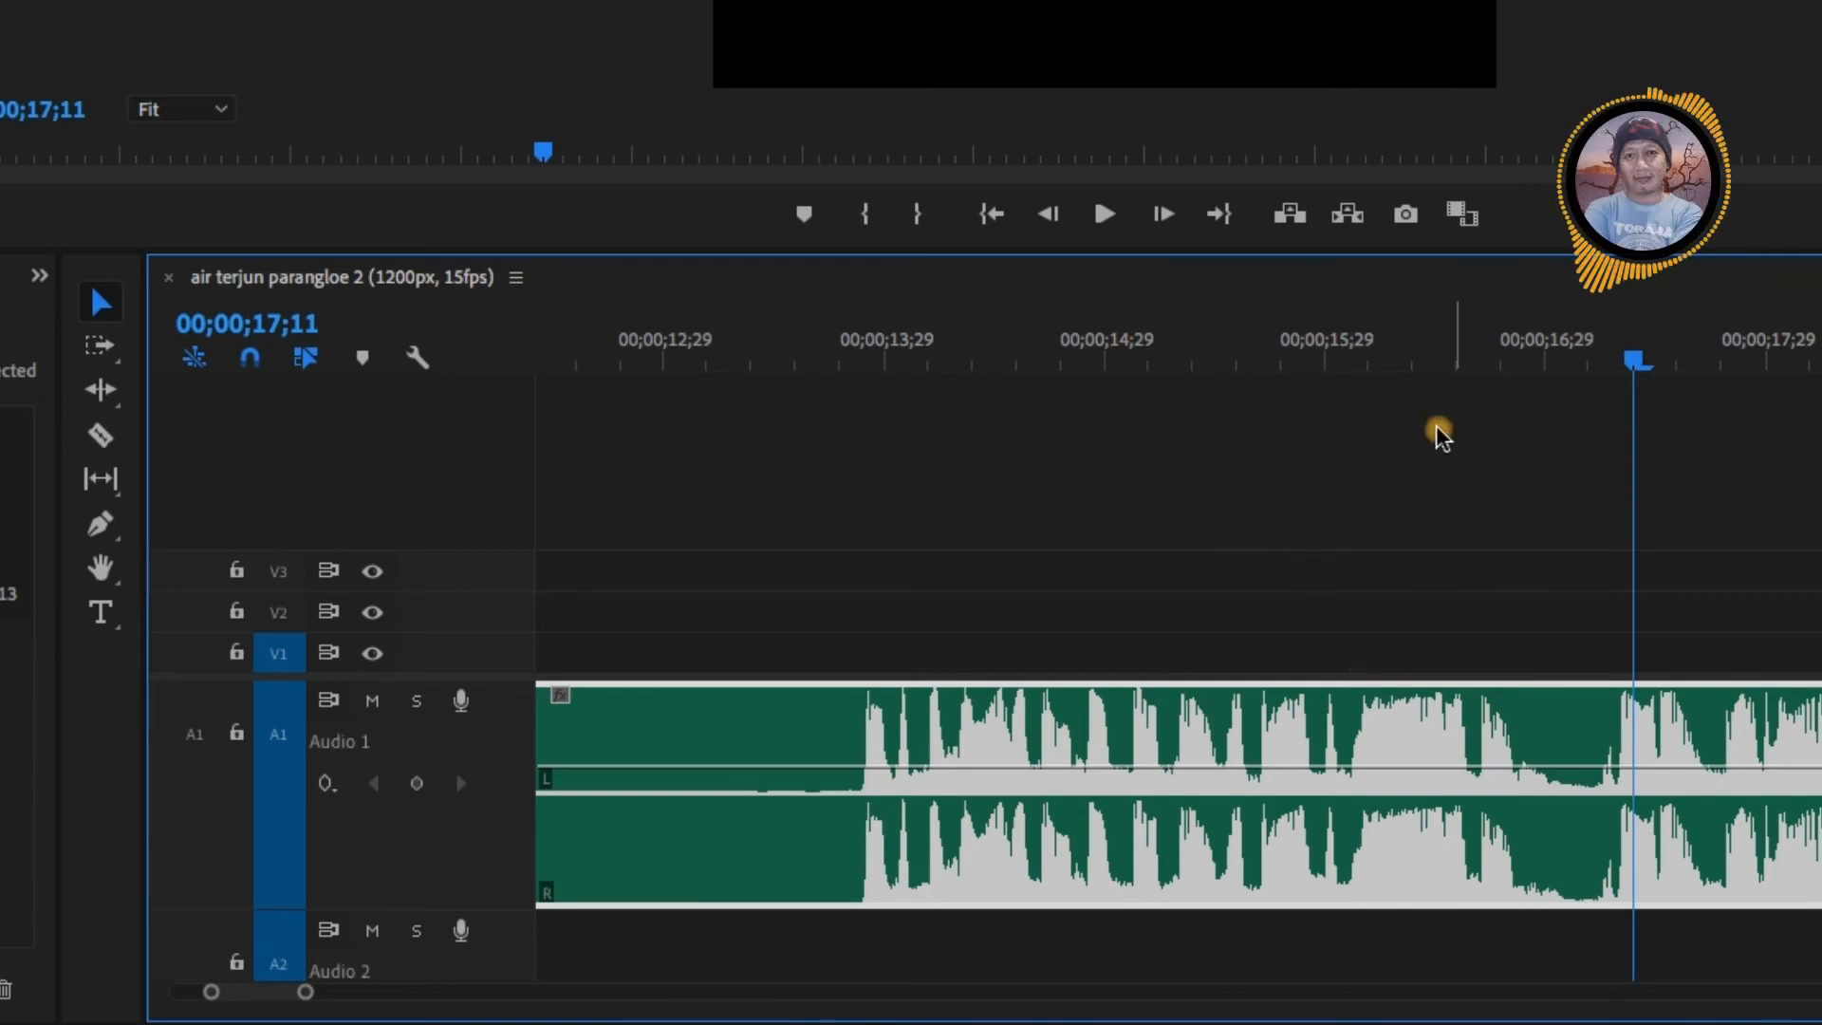
left_click(1401, 364)
key("space")
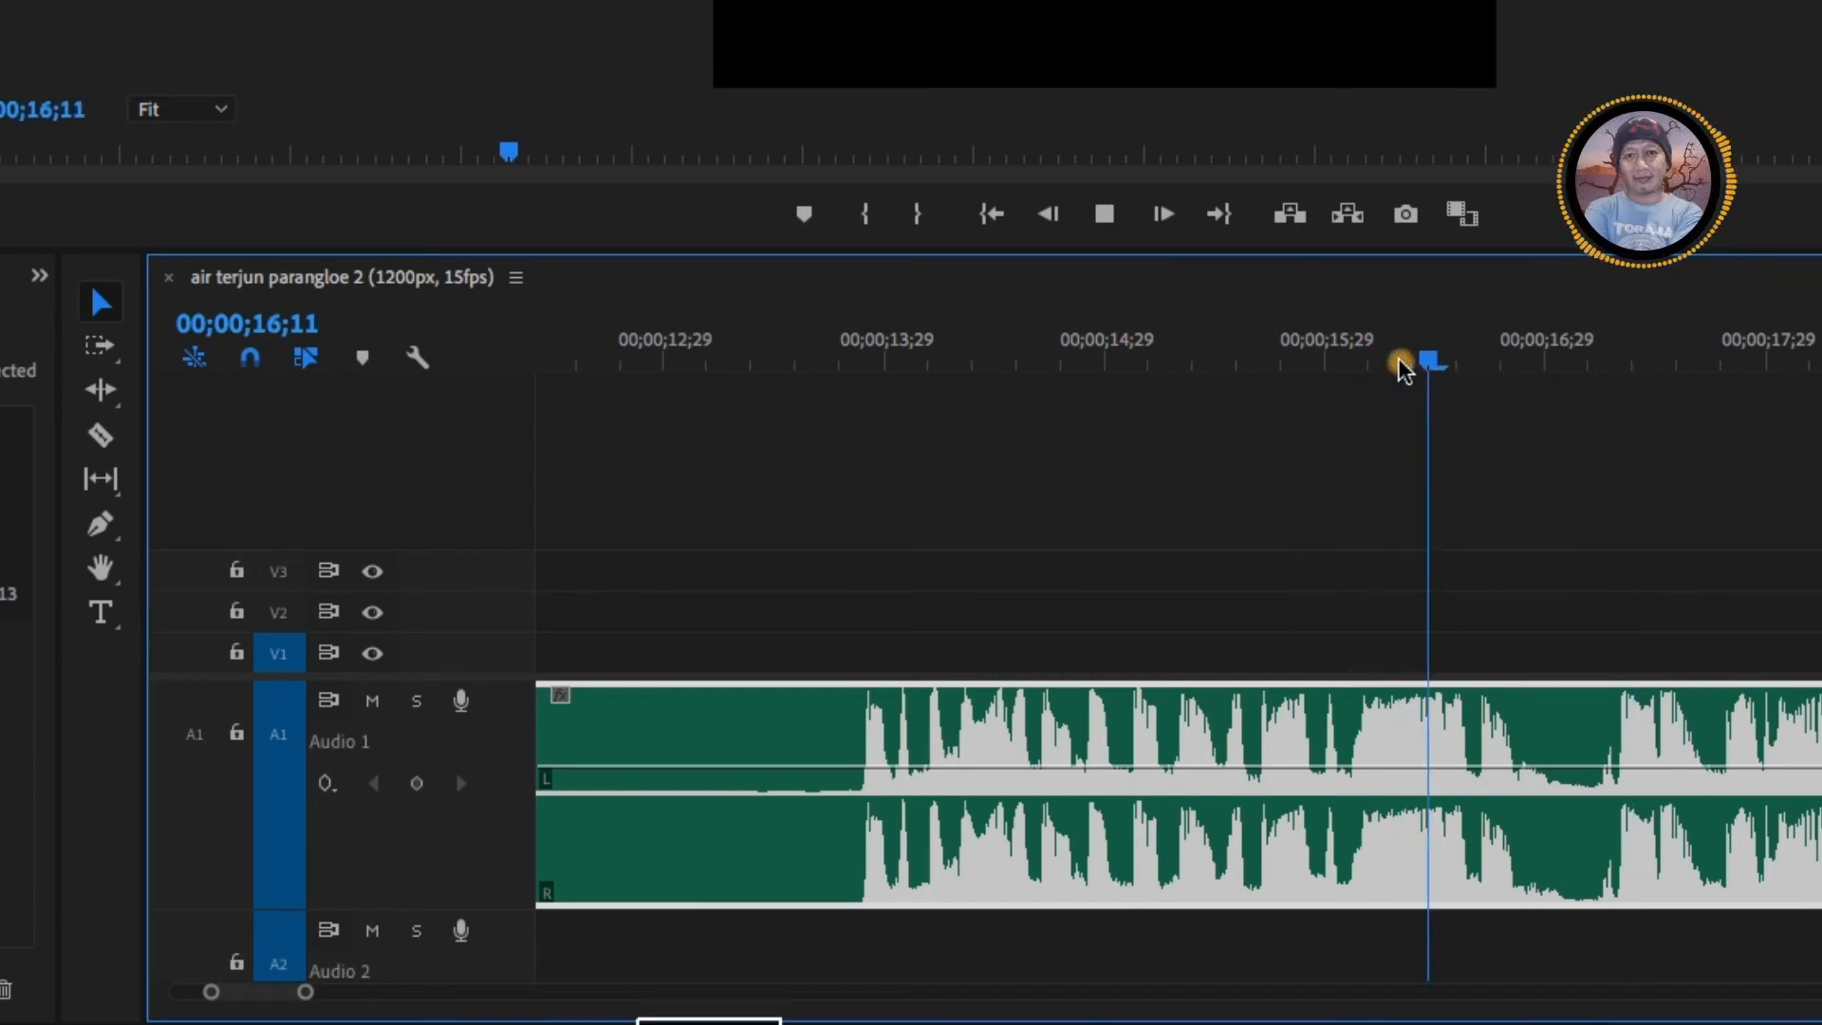
key("space")
Split the voice clip on track A1 at 00;00;16;01 and again in the pause just before the next phrase
left_click(1327, 368)
left_click_drag(1332, 370, 1352, 376)
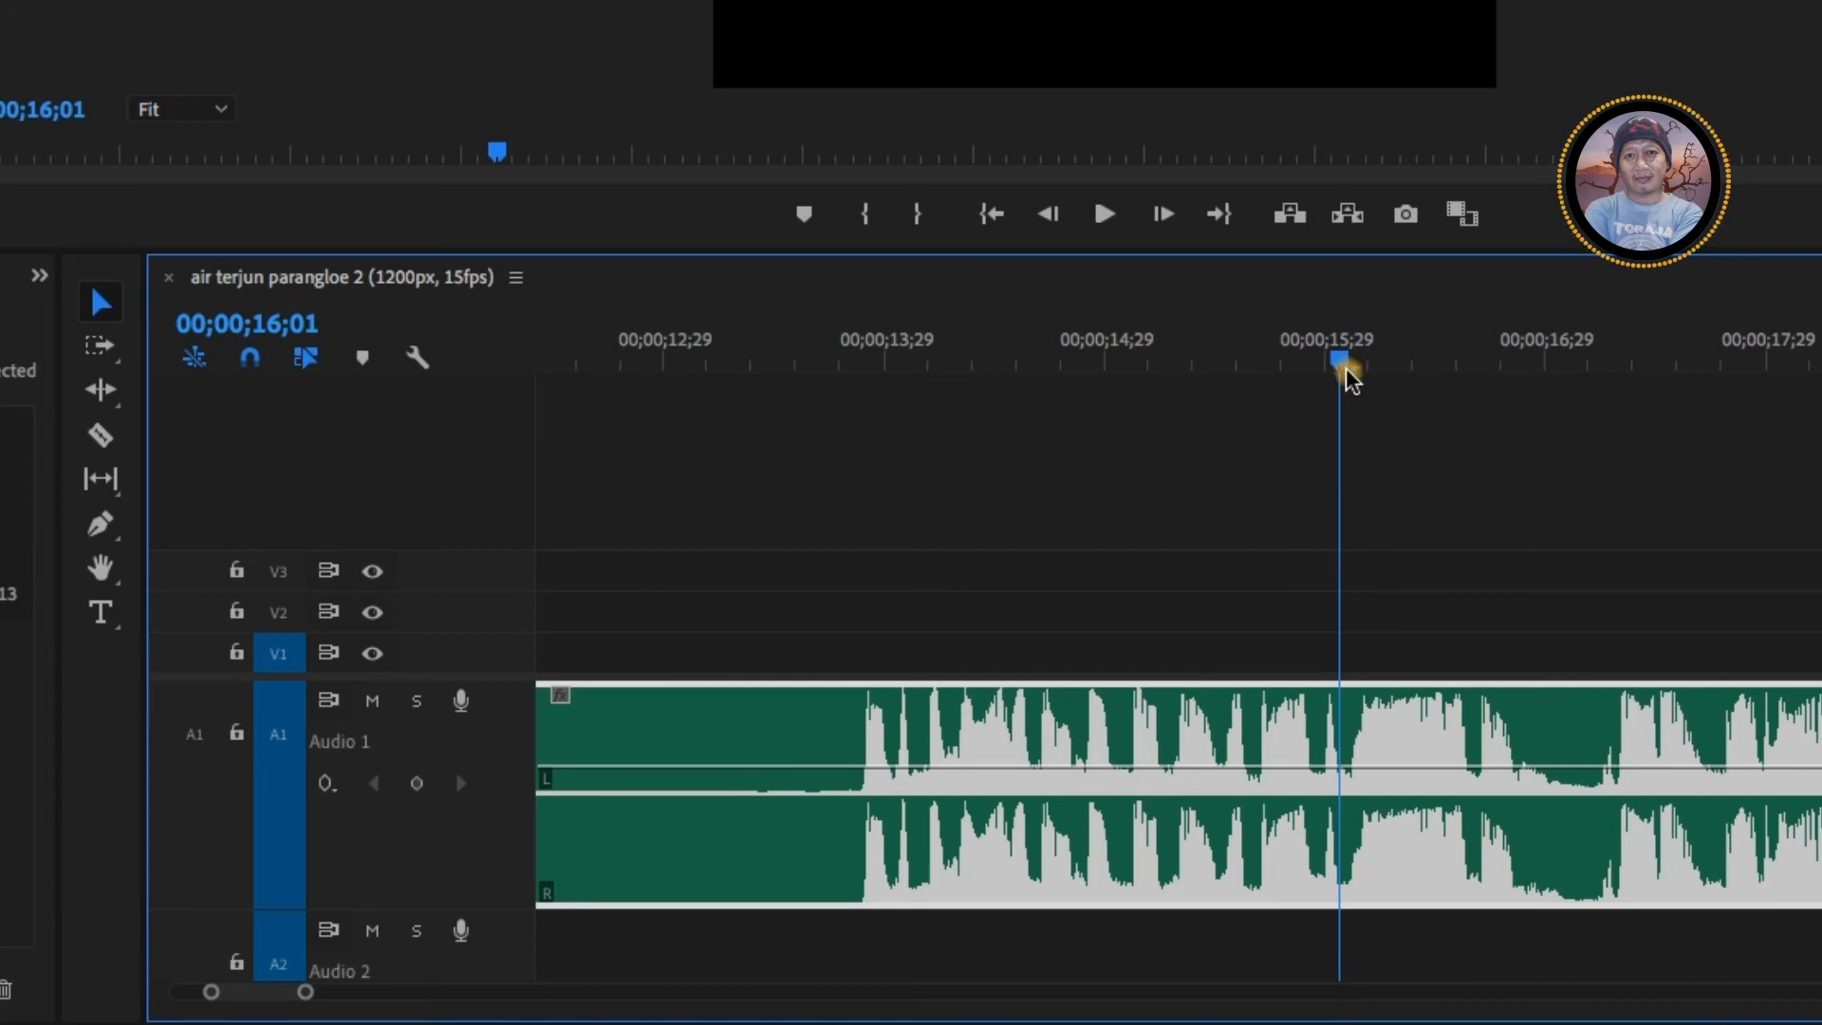
key("c")
left_click(1339, 719)
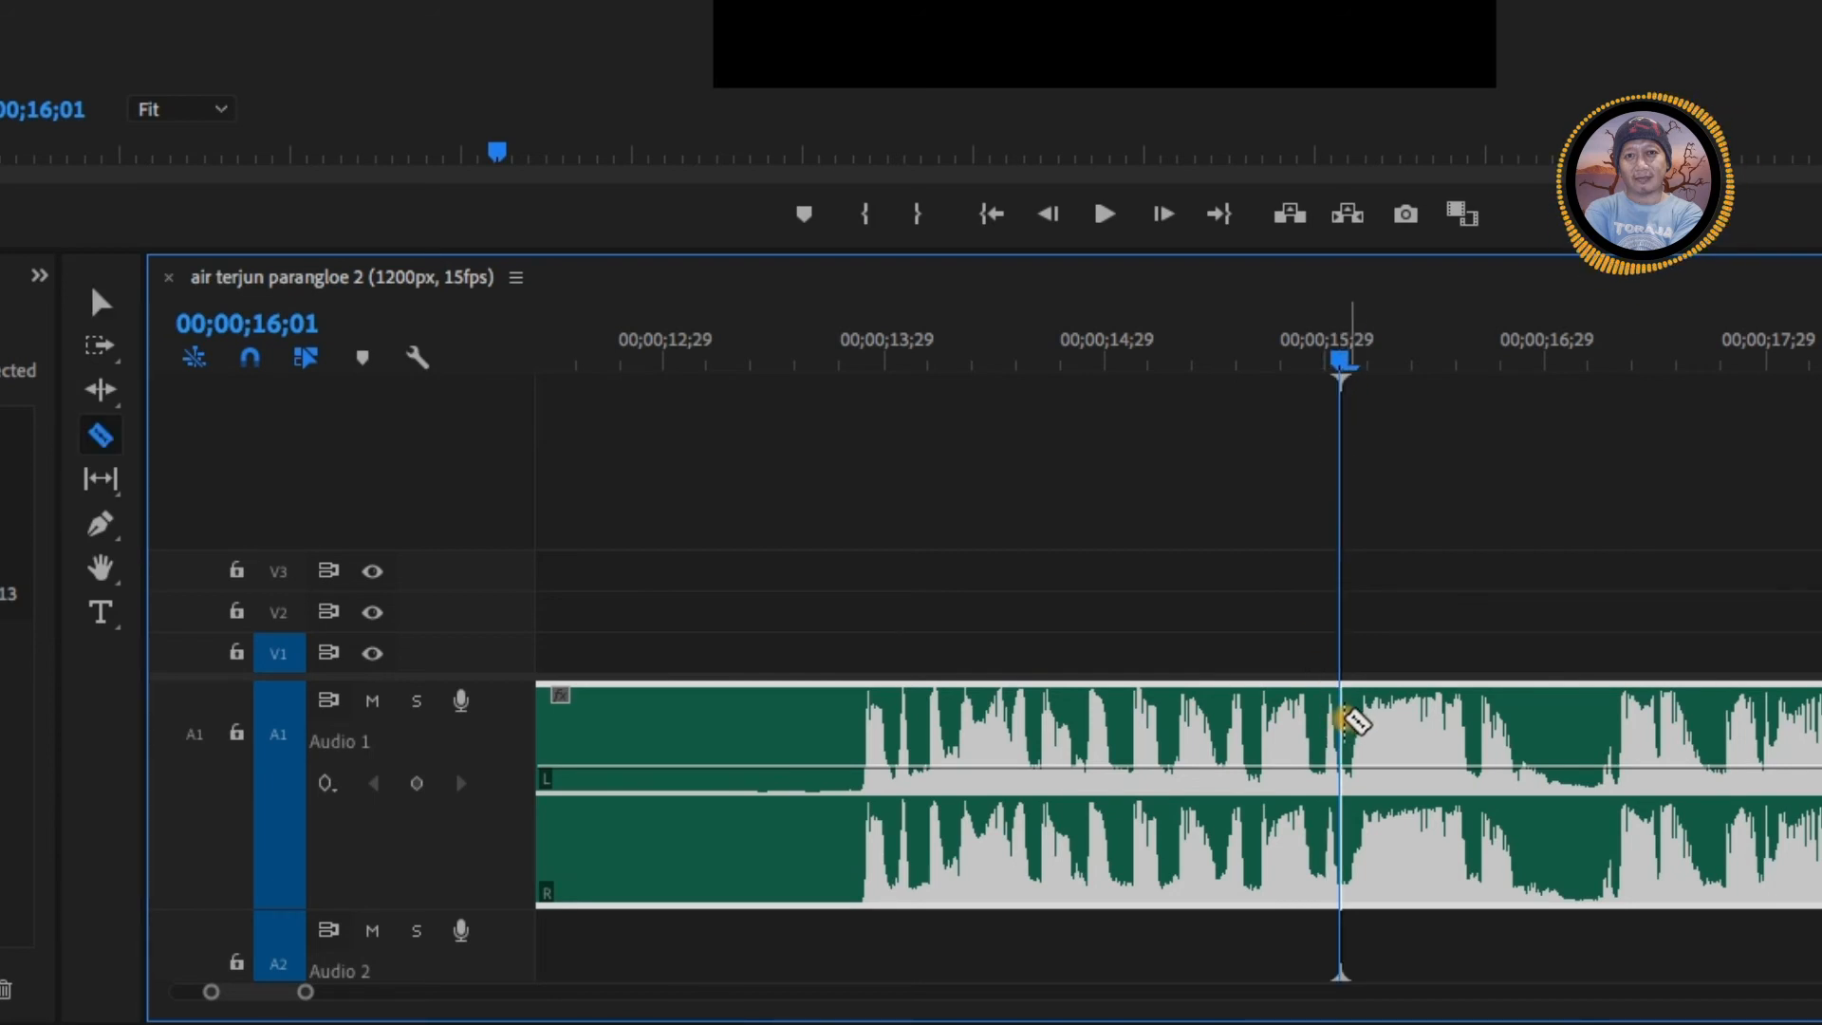
left_click(1340, 718)
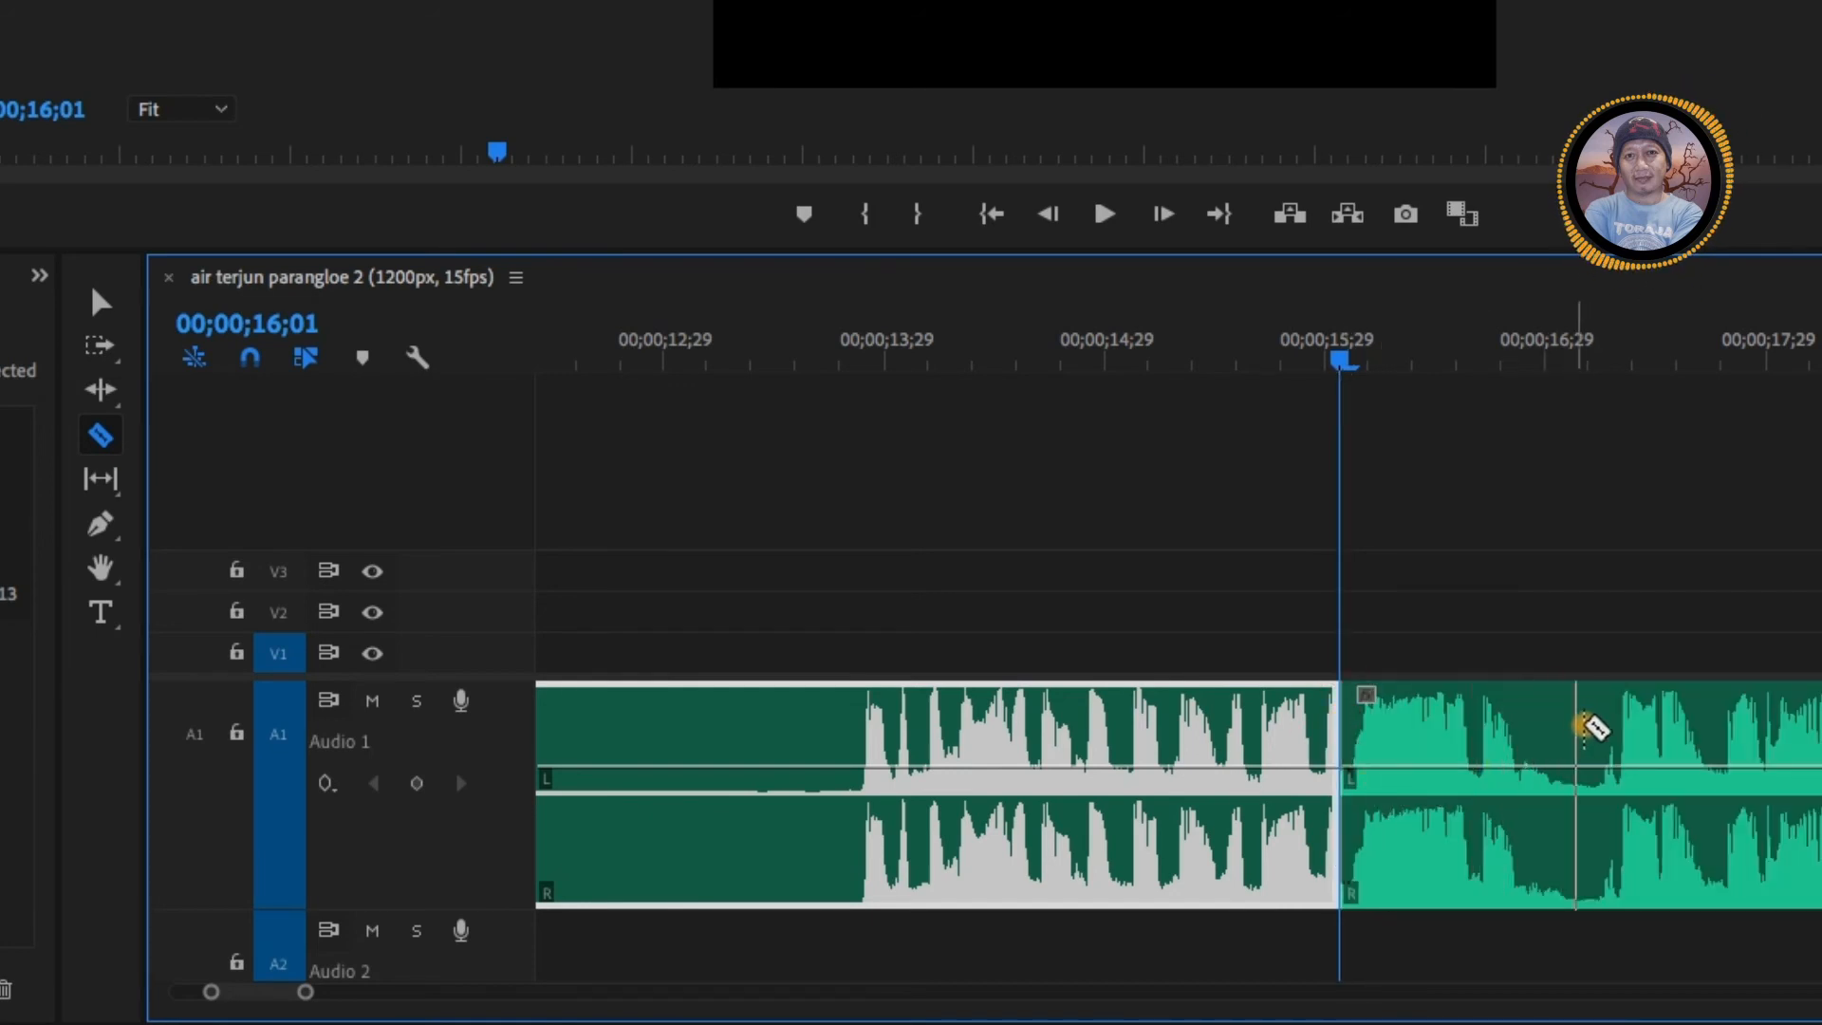
left_click(1591, 729)
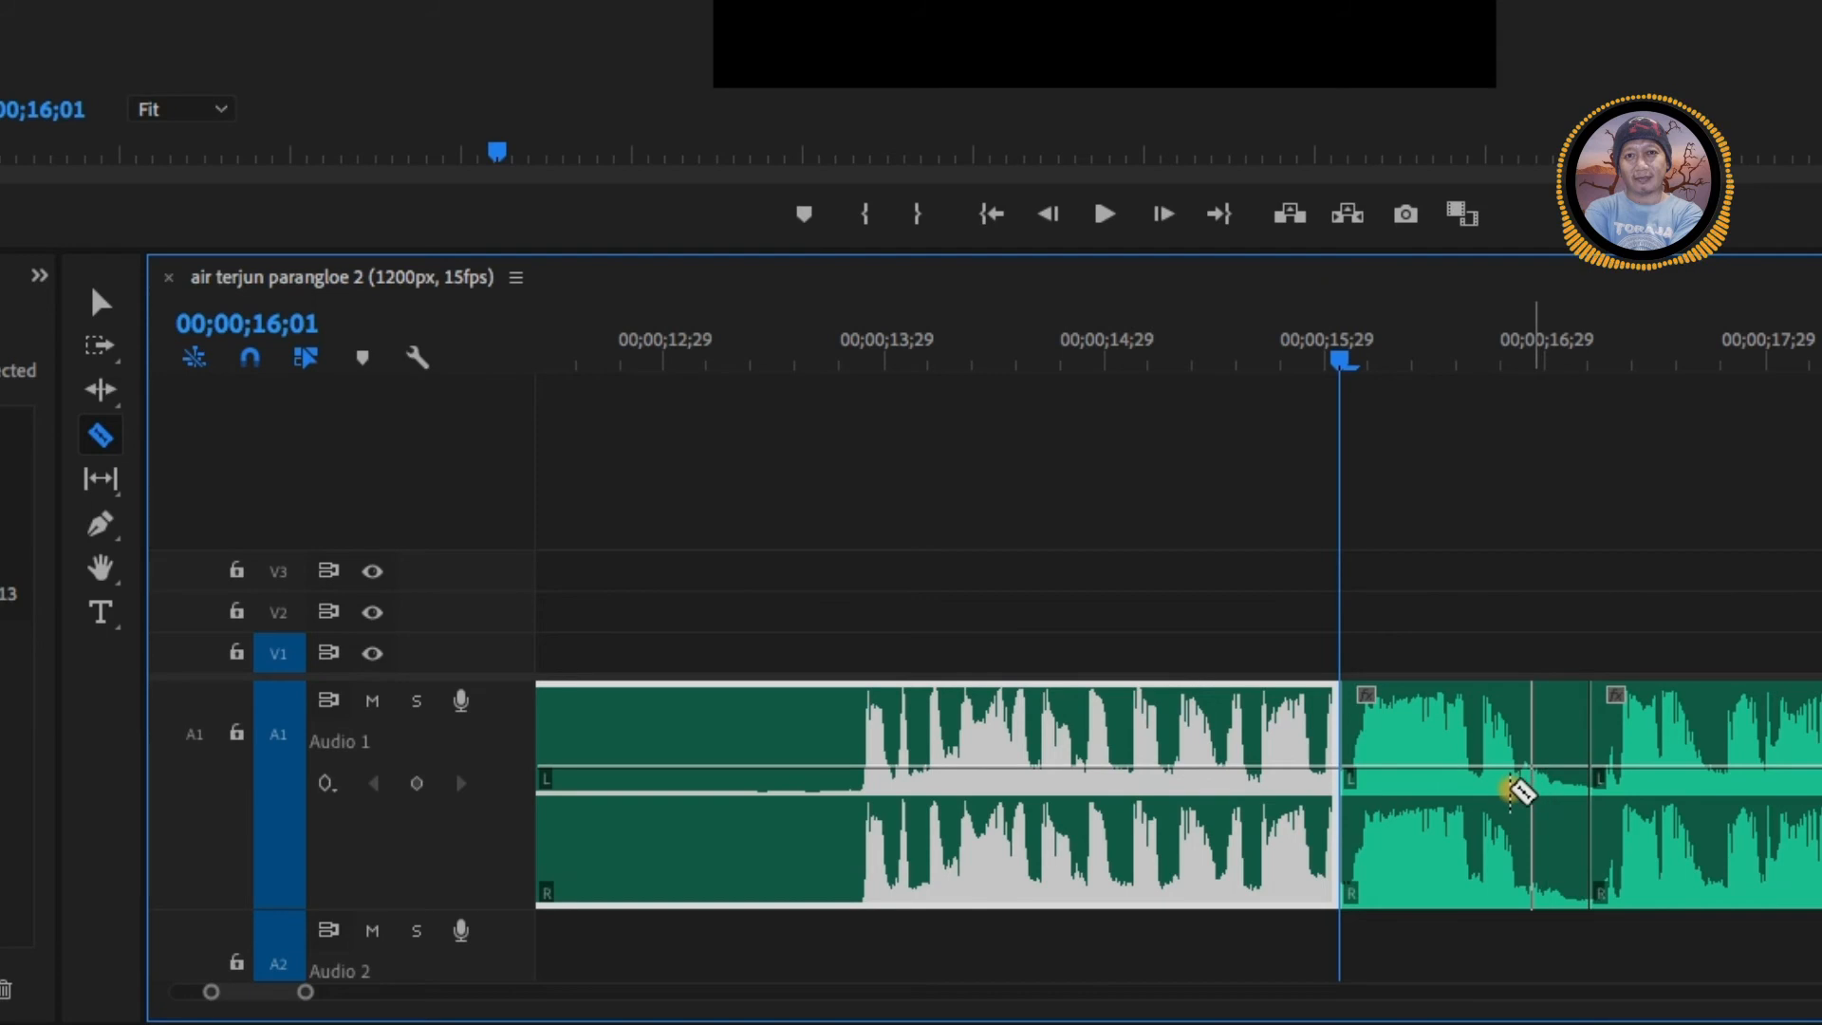
Delete the voice segment between the two cuts and move the following segment earlier so it slightly overlaps the first segment's end
key("v")
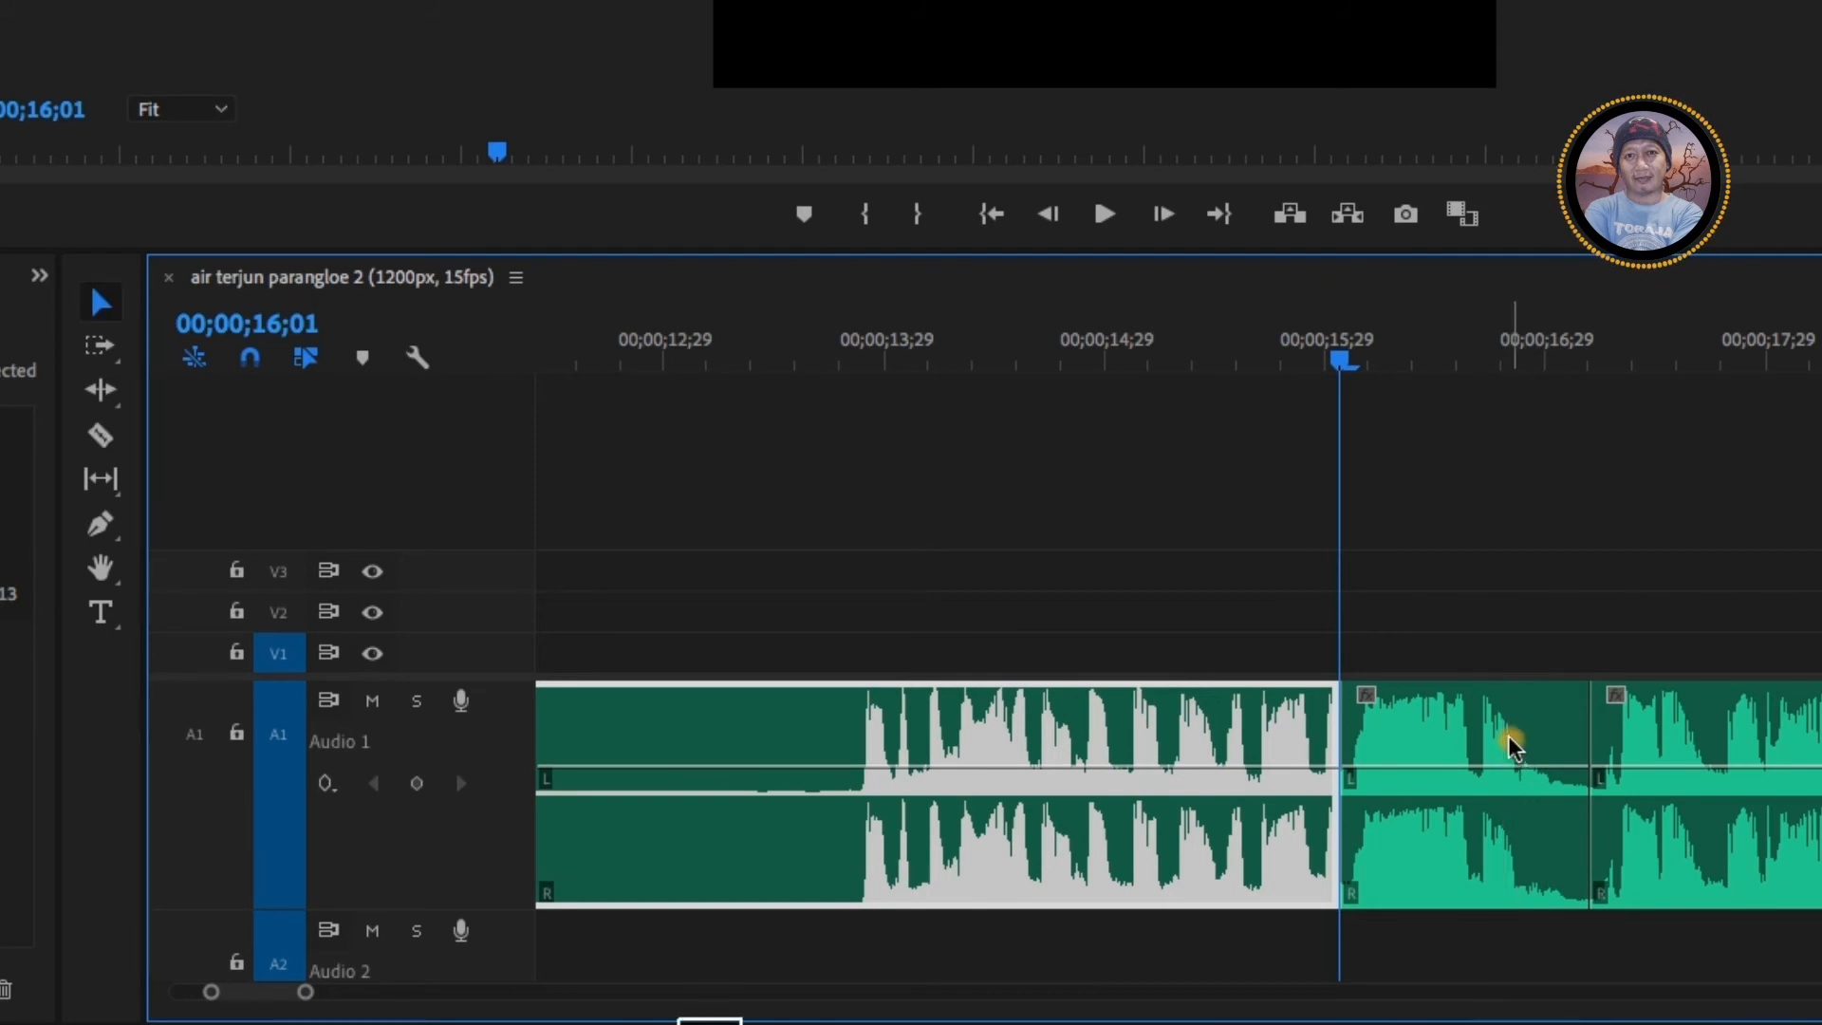
left_click(1510, 740)
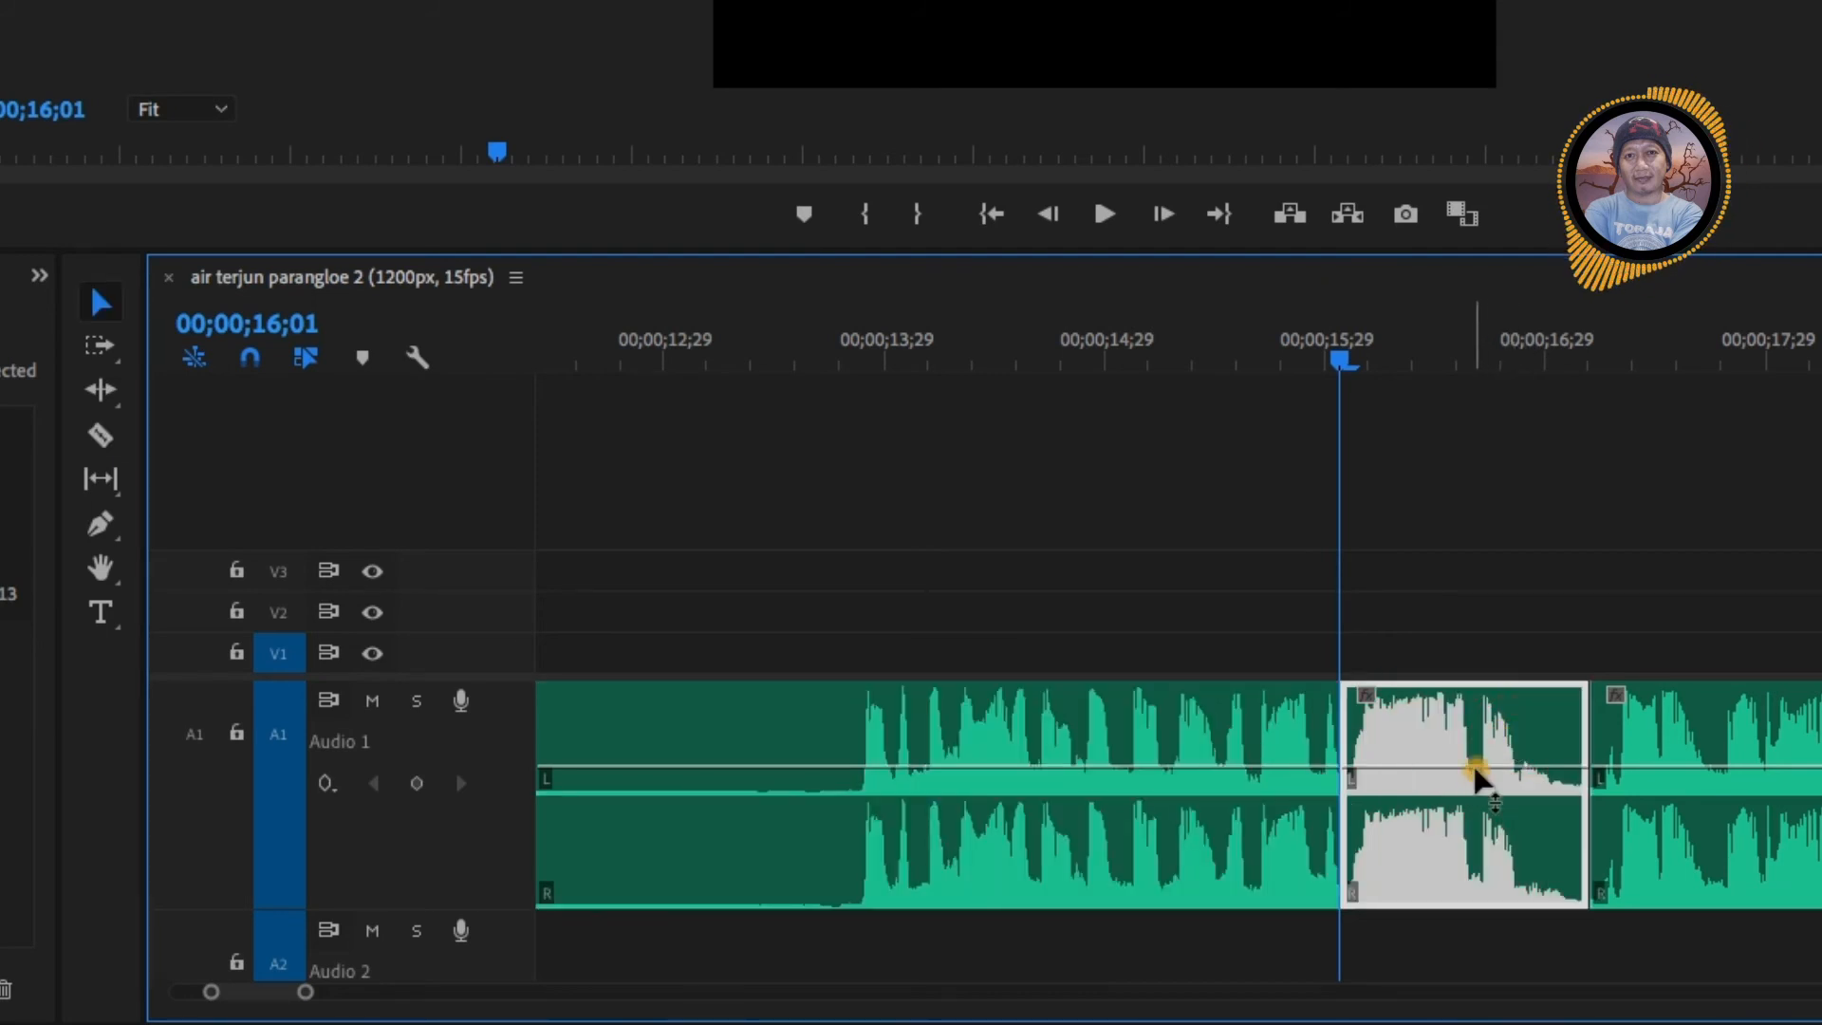
key("Delete")
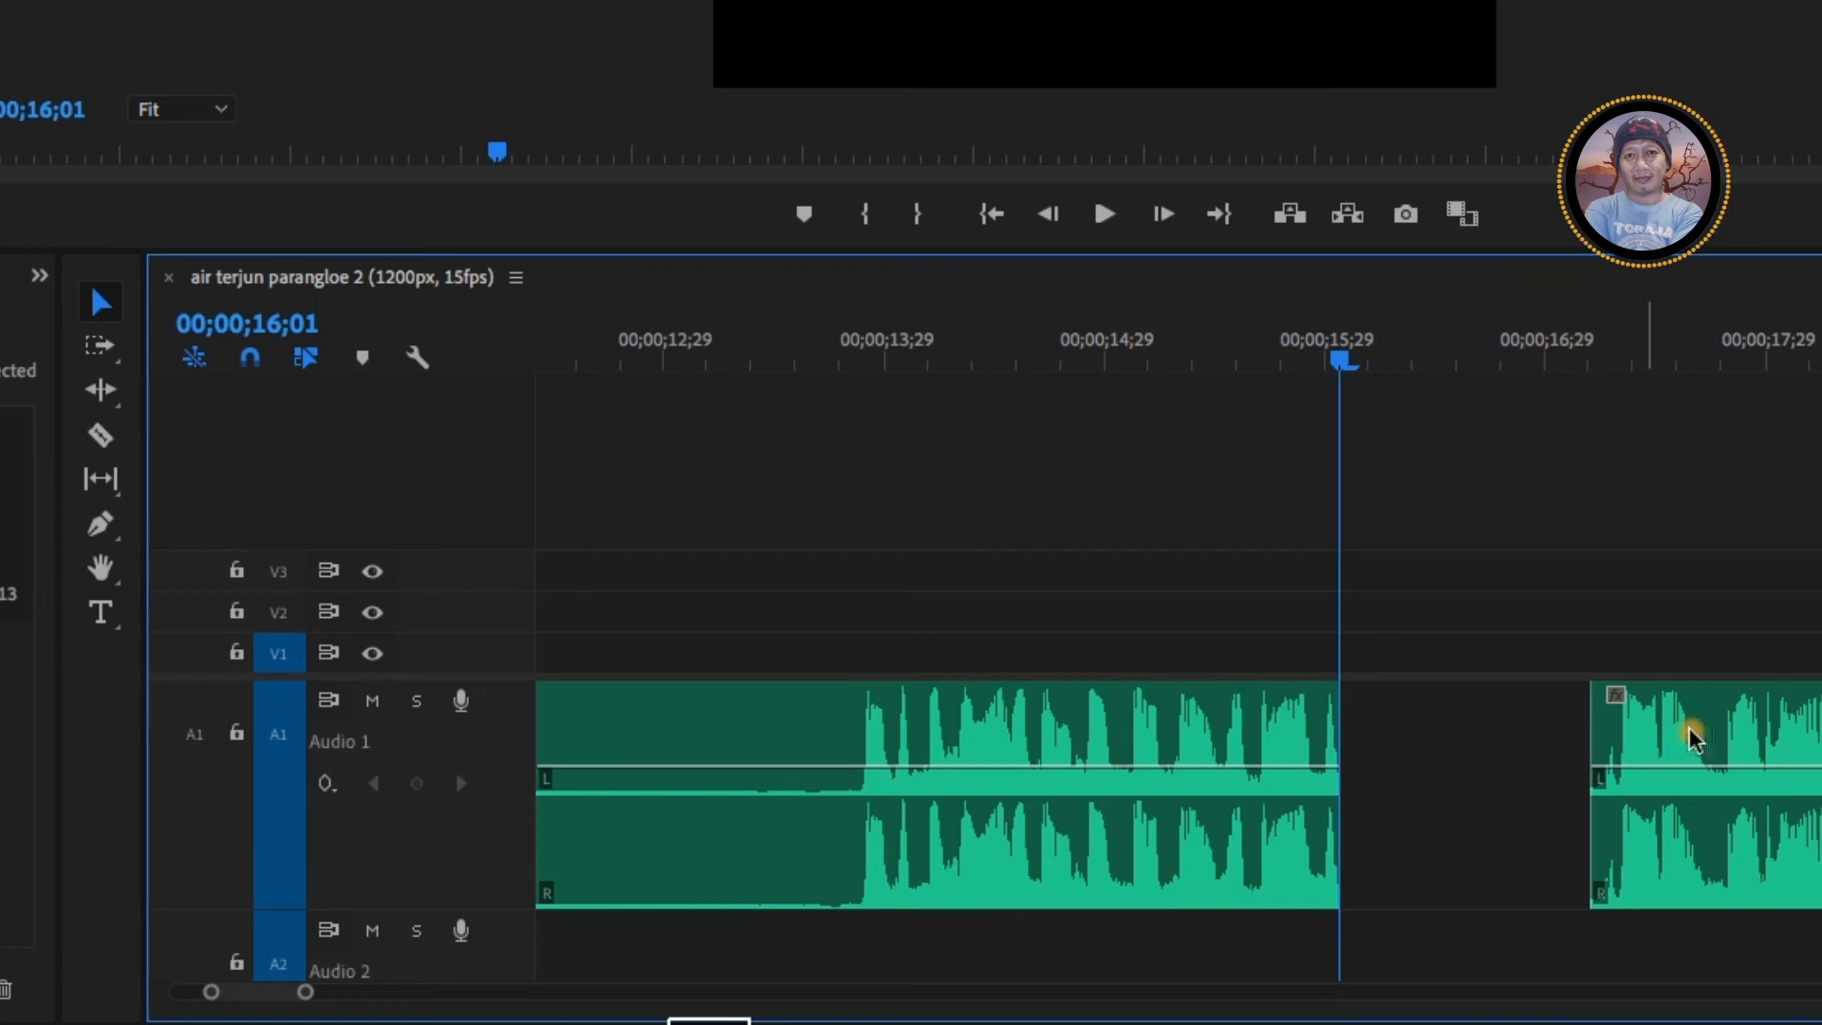
left_click(1673, 749)
left_click_drag(1672, 750, 1438, 785)
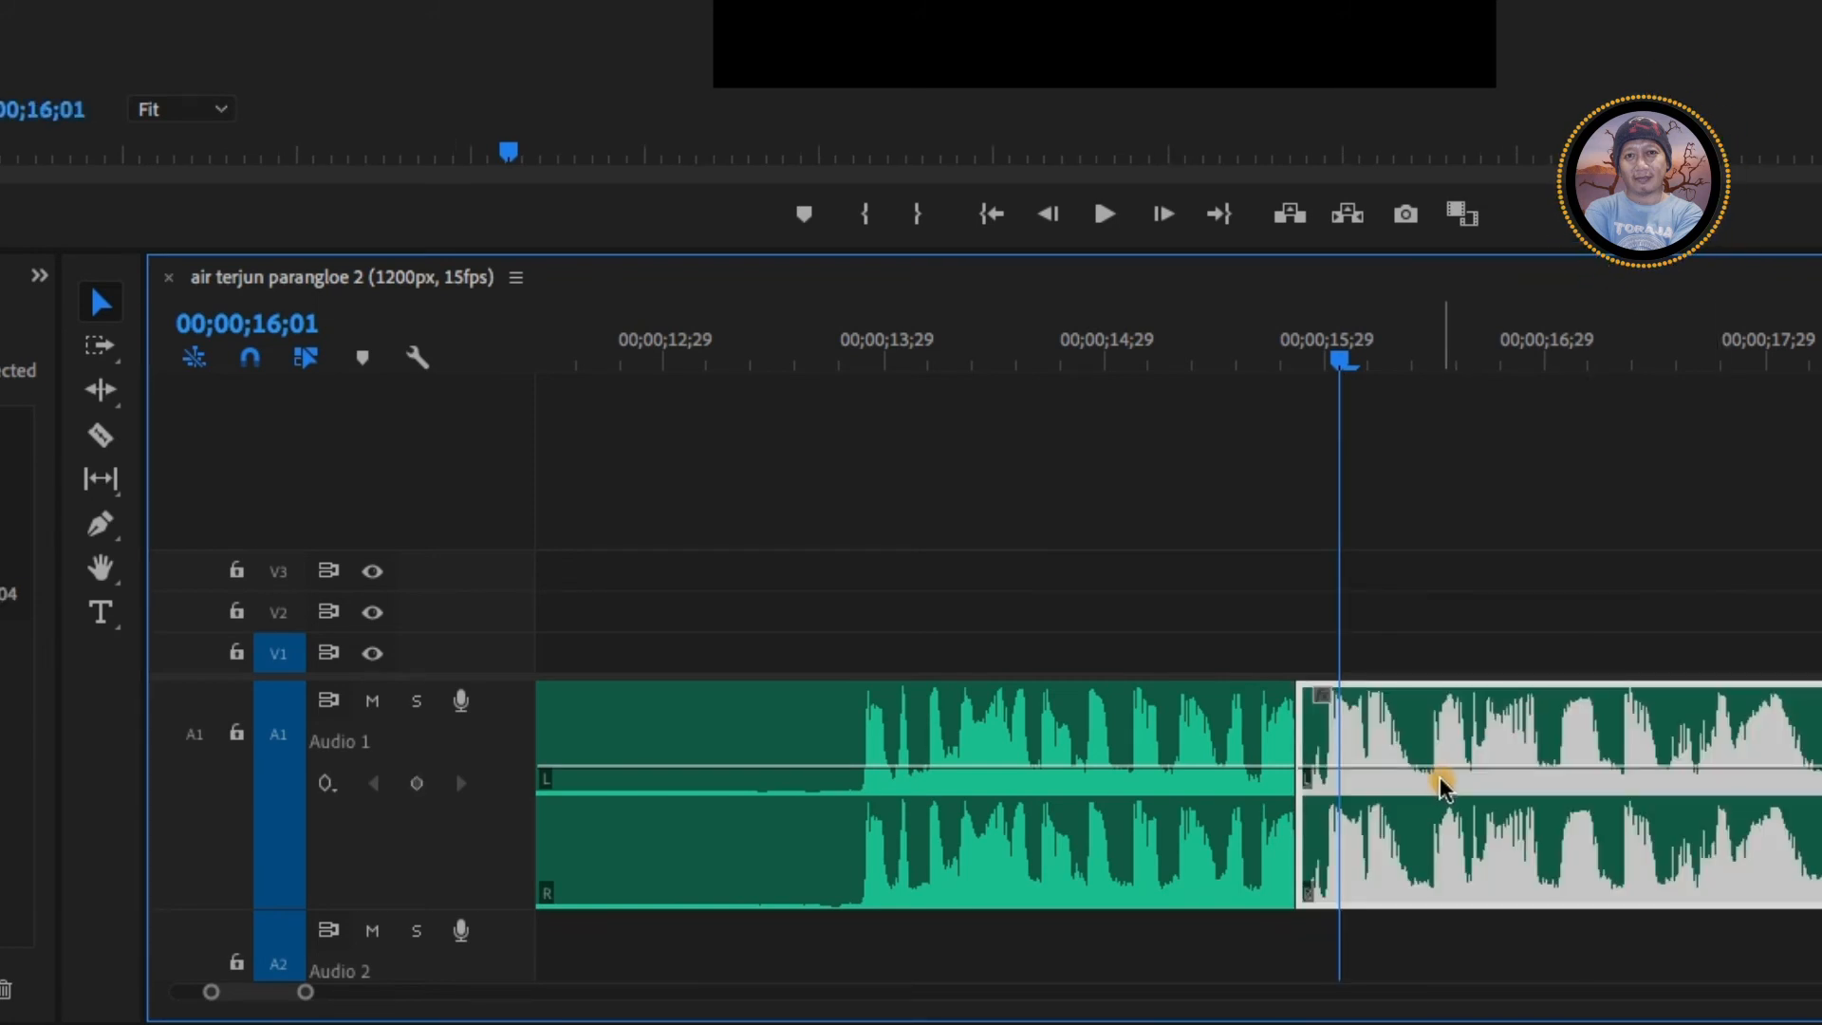
key("ctrl+z")
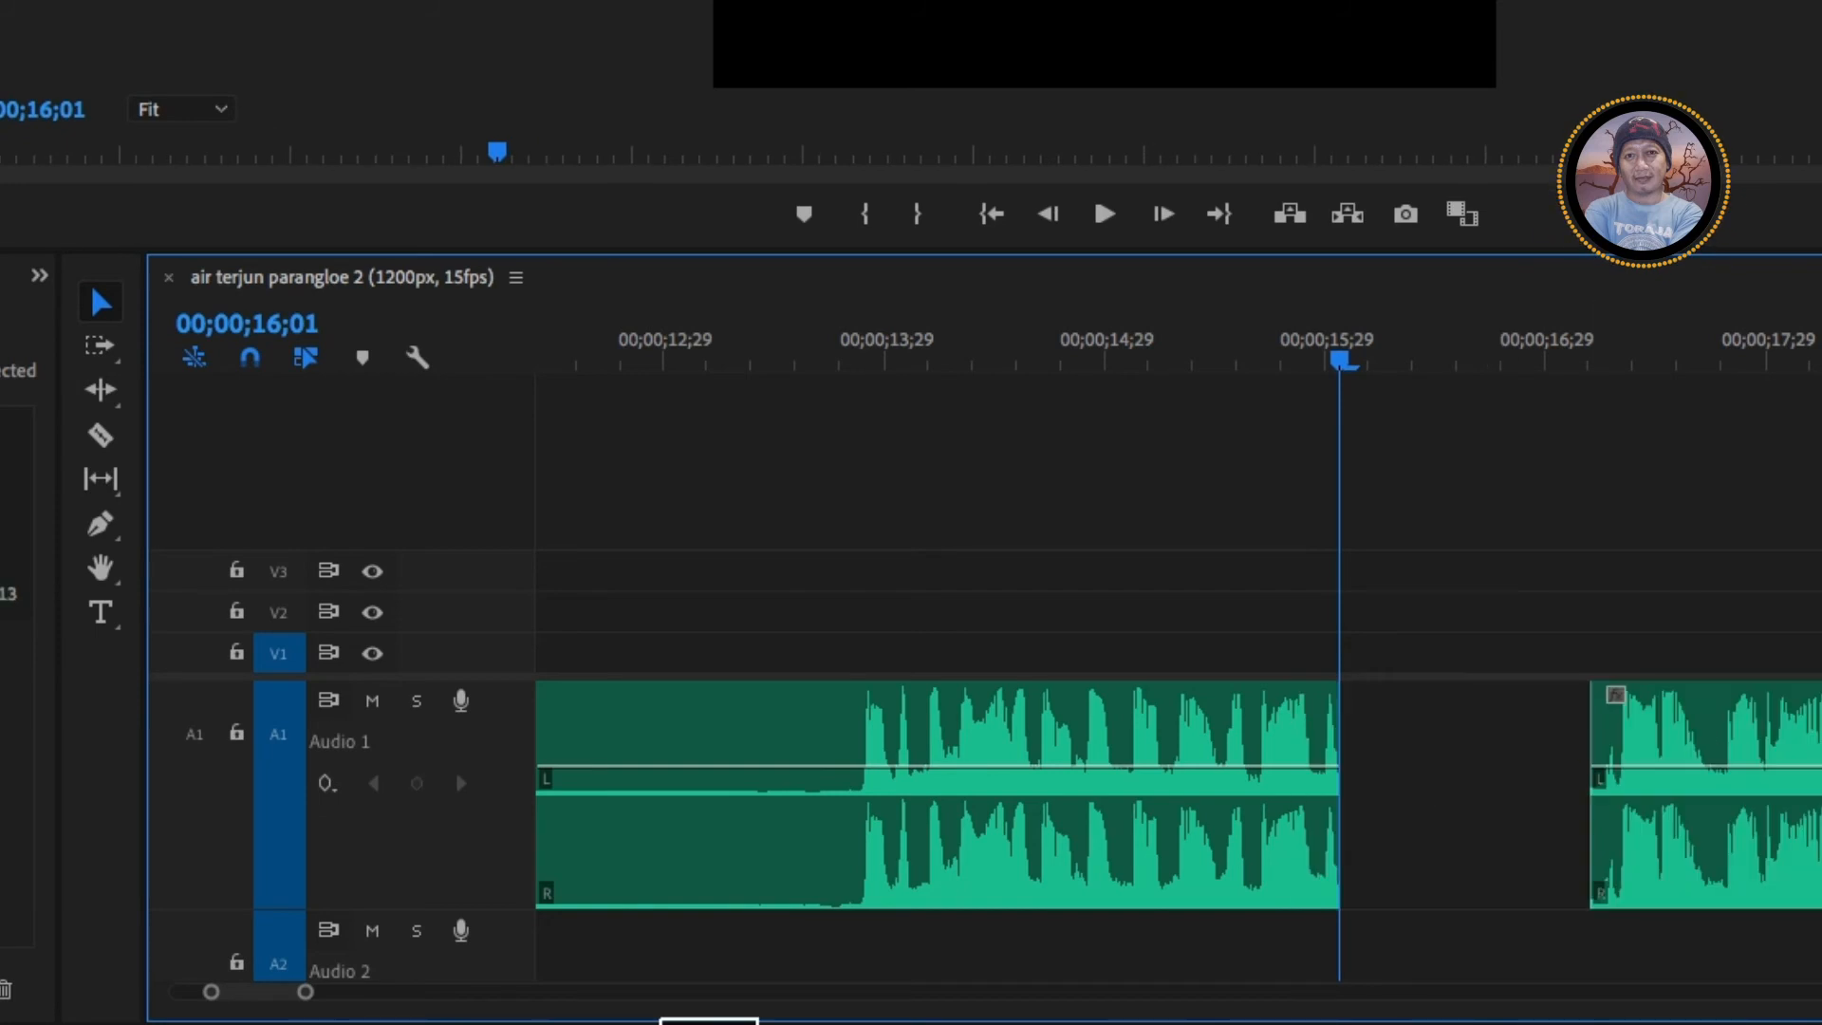
left_click_drag(1801, 745, 1563, 805)
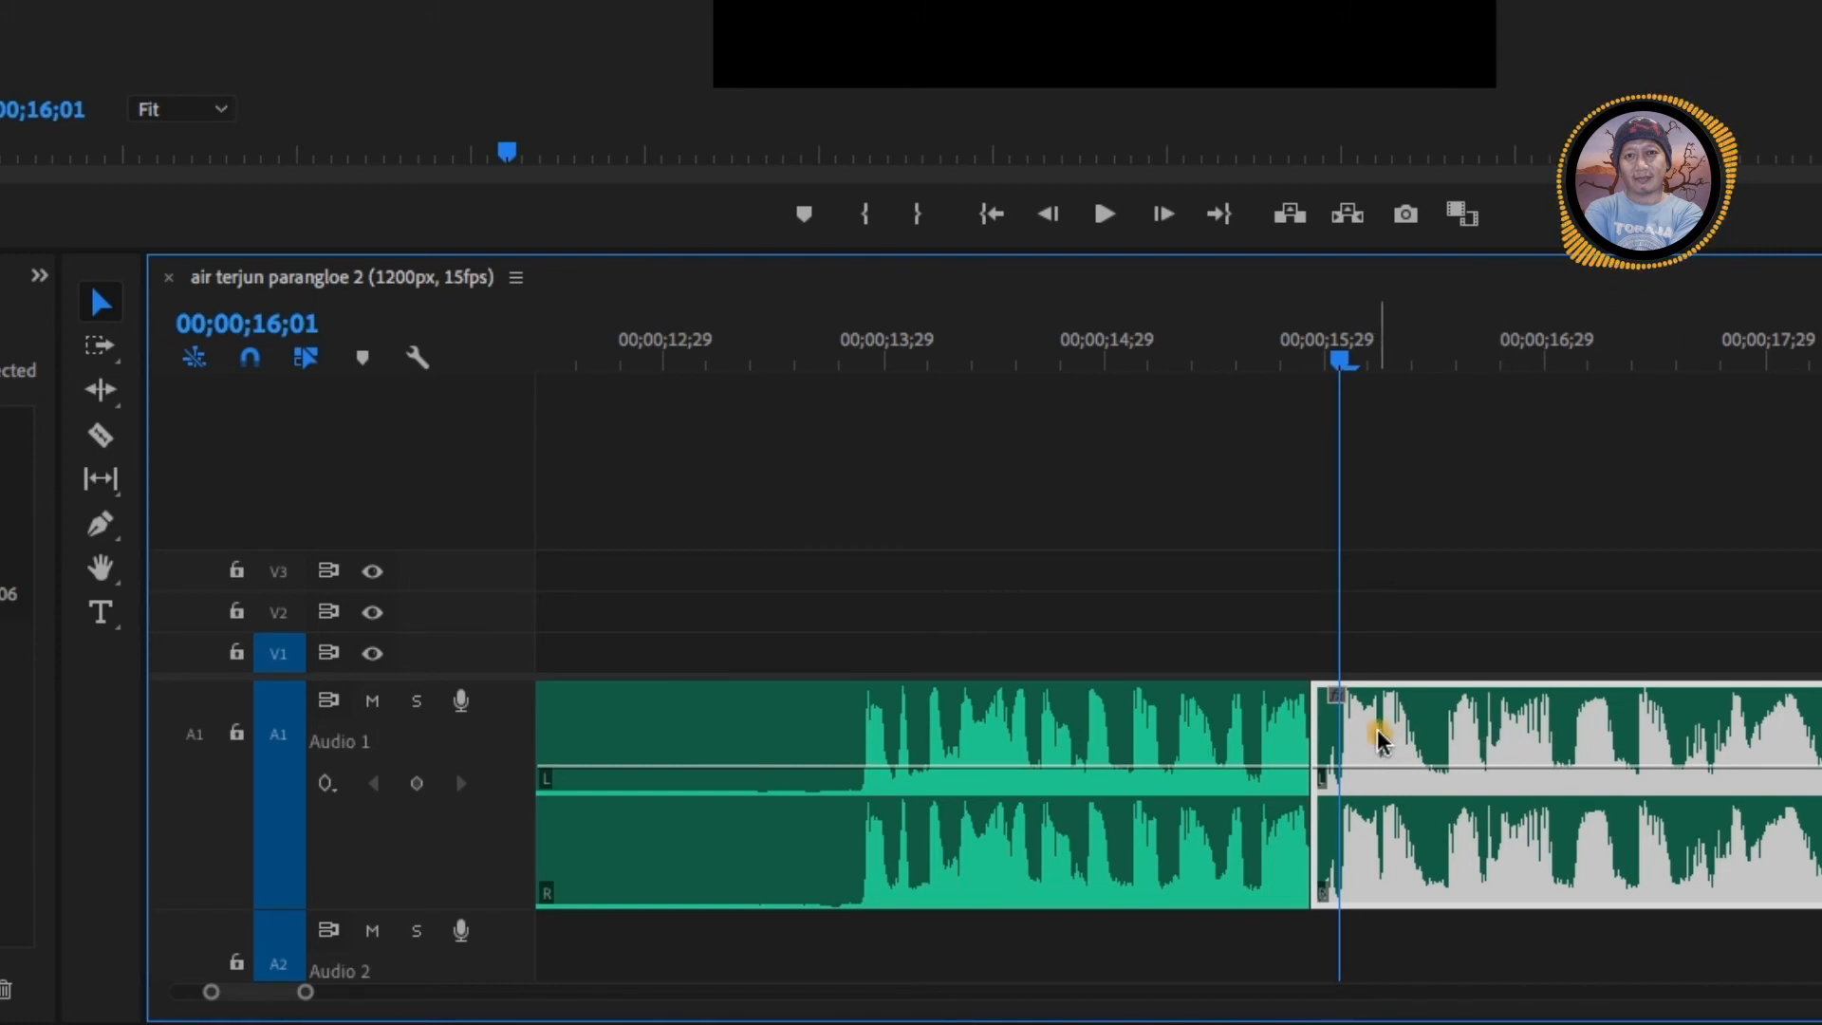
Apply the Dynamics Processing effect to the first segment of the voice clip
left_click(1208, 746)
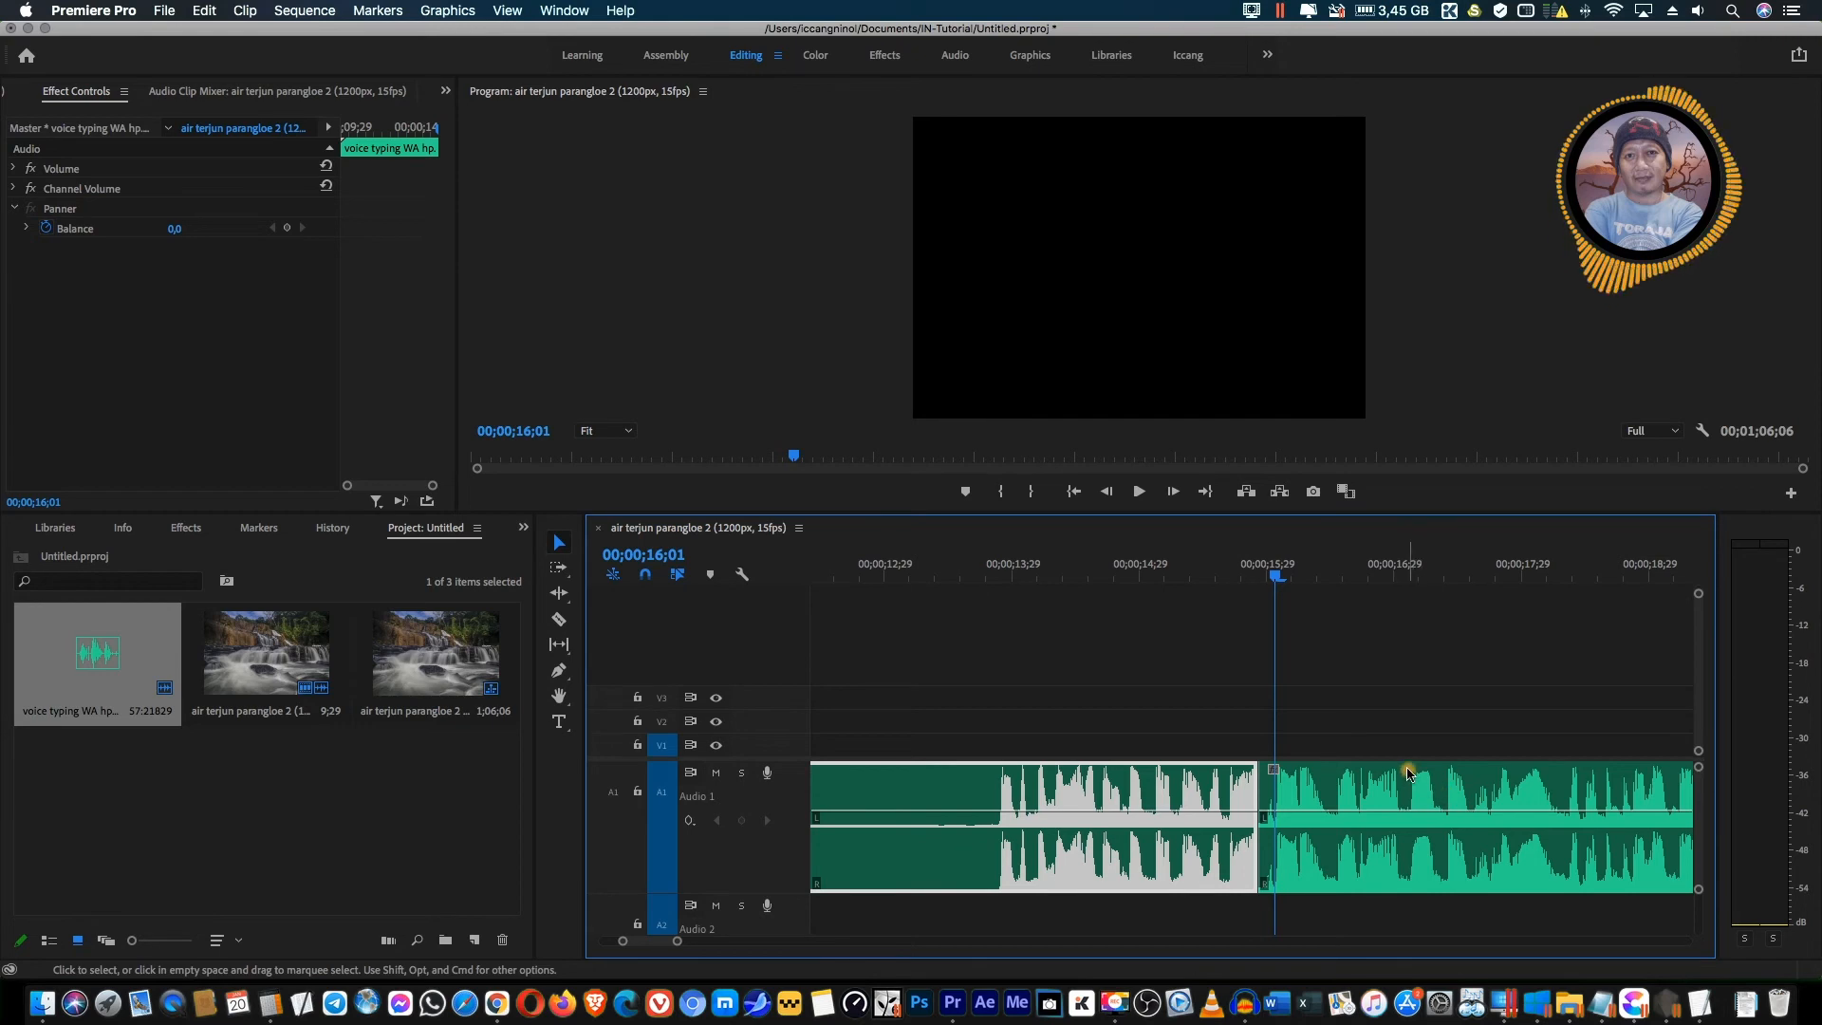
left_click(1186, 56)
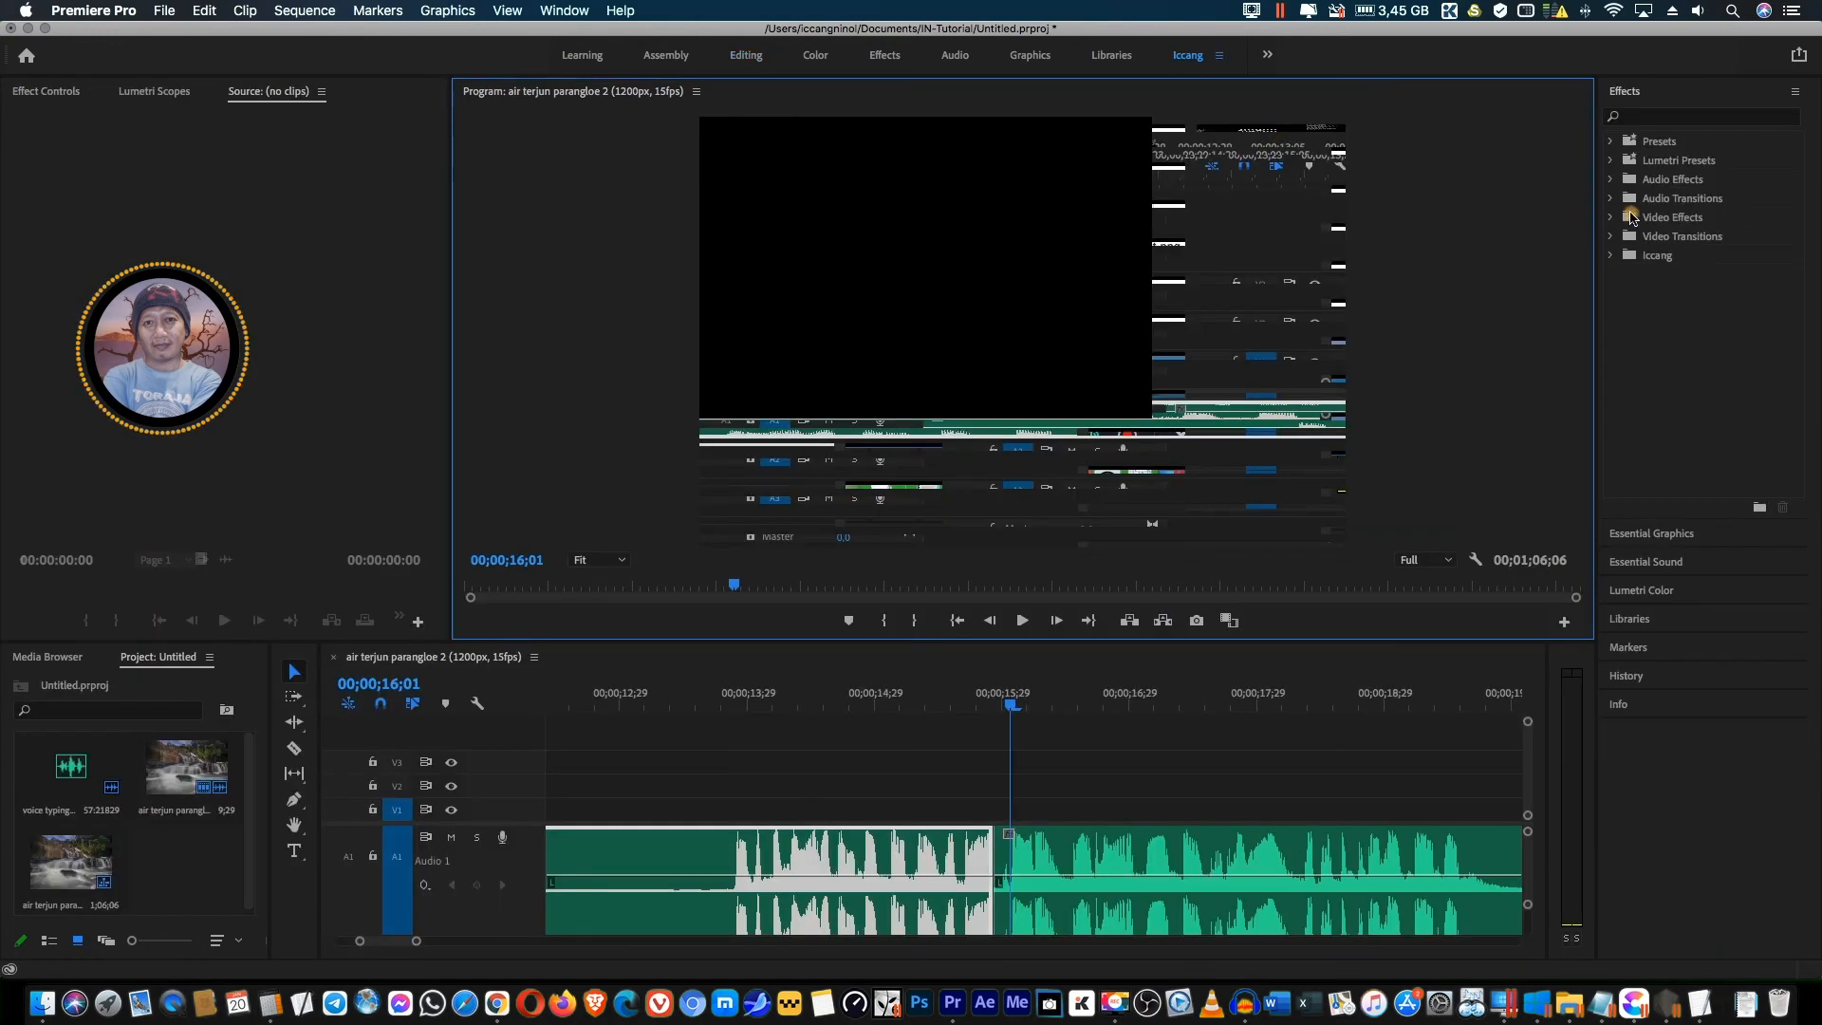
left_click(1610, 256)
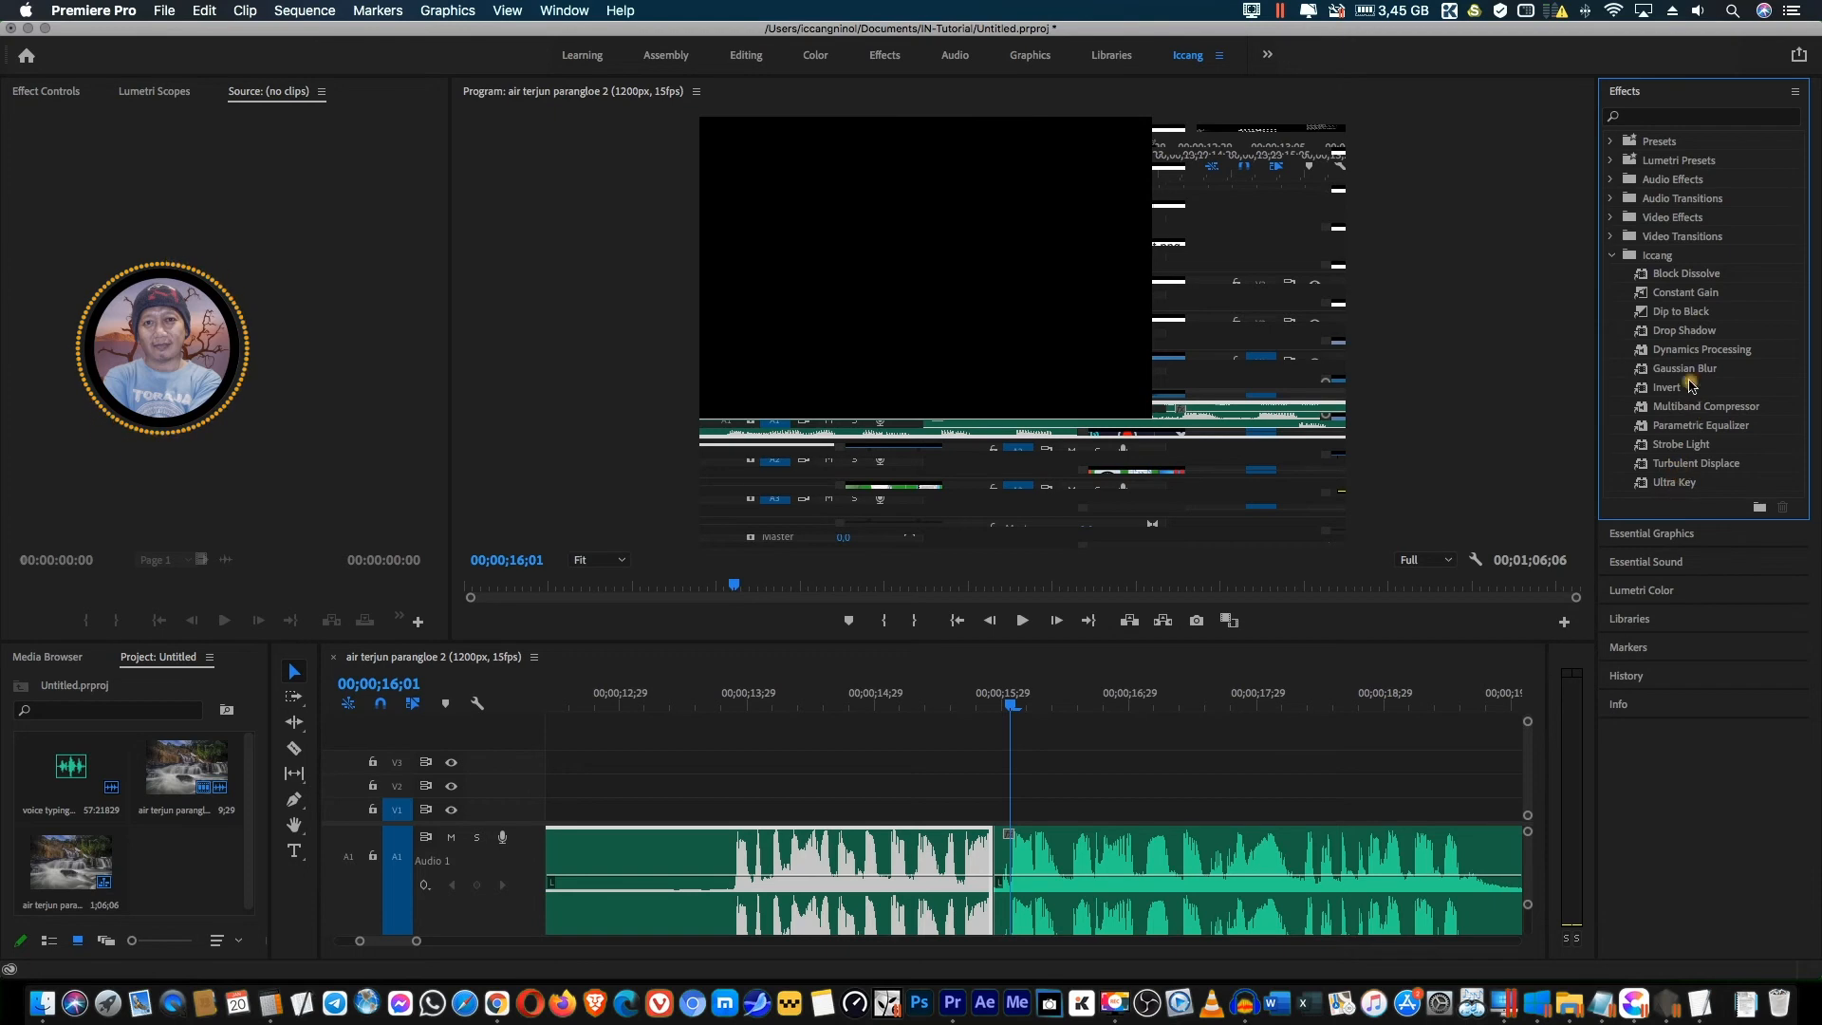
left_click(1681, 353)
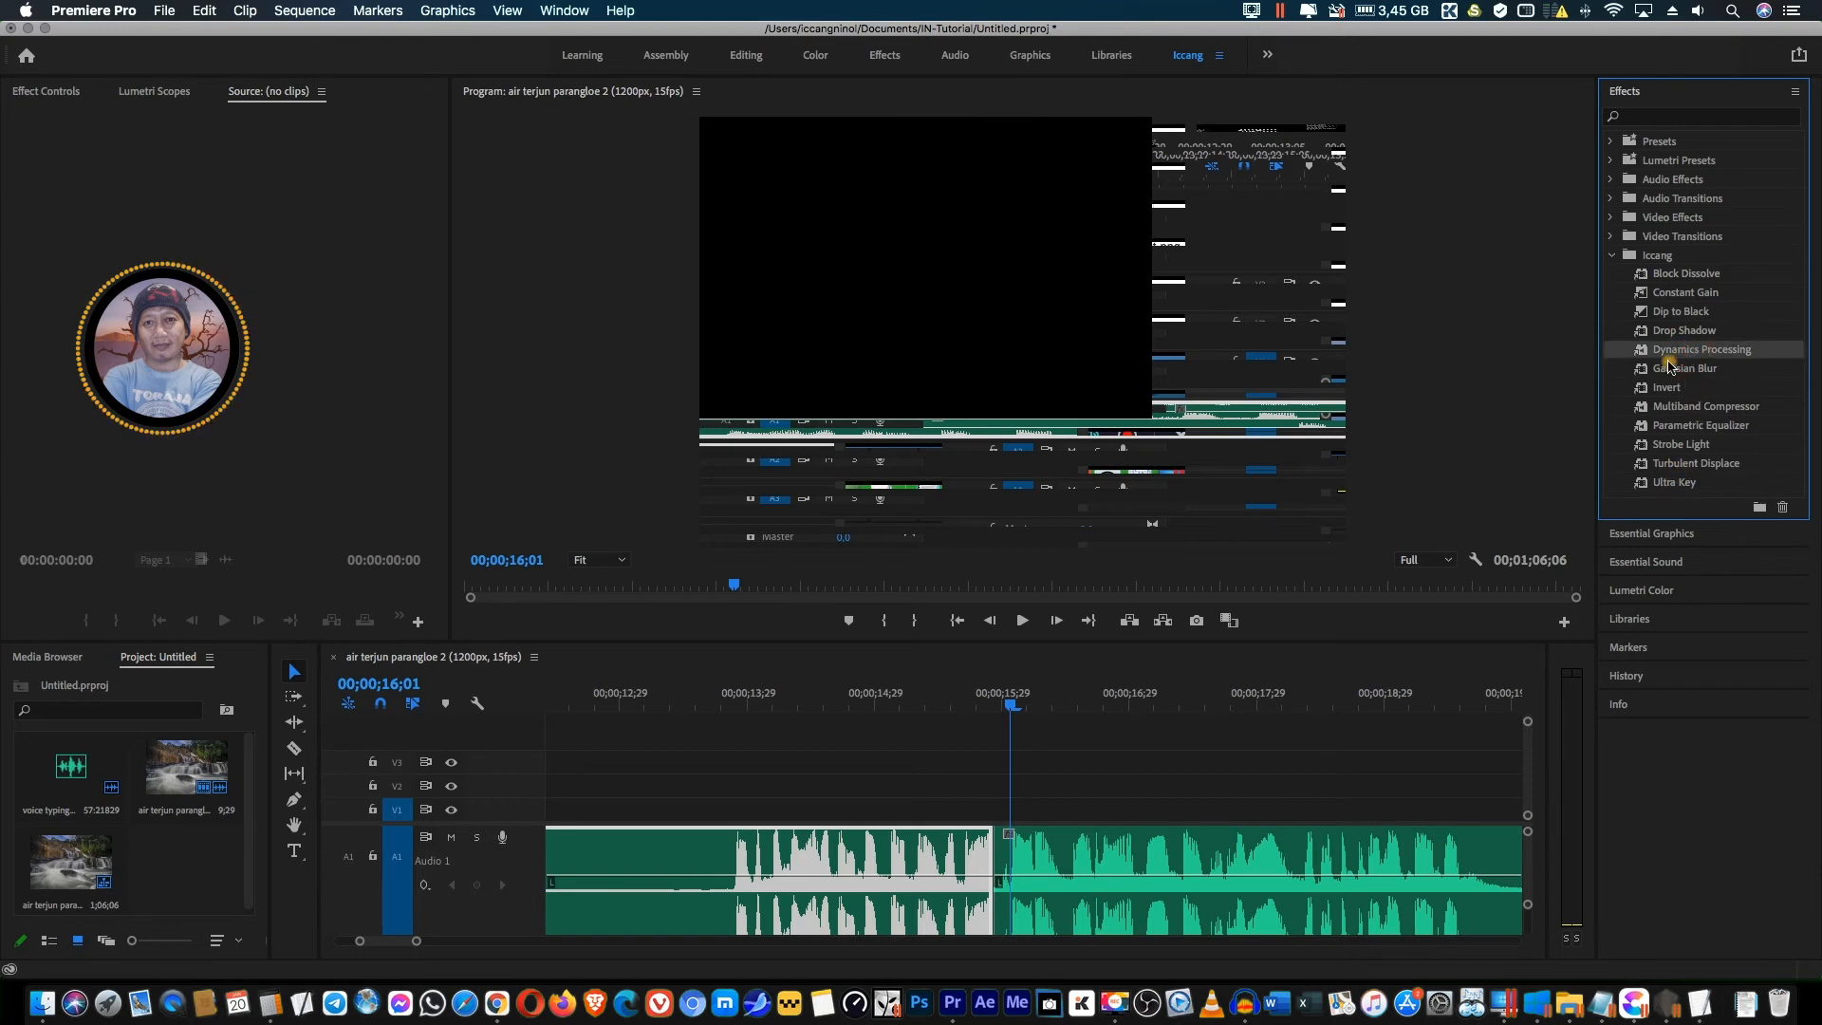
left_click_drag(1264, 653, 1033, 818)
left_click_drag(859, 883, 866, 860)
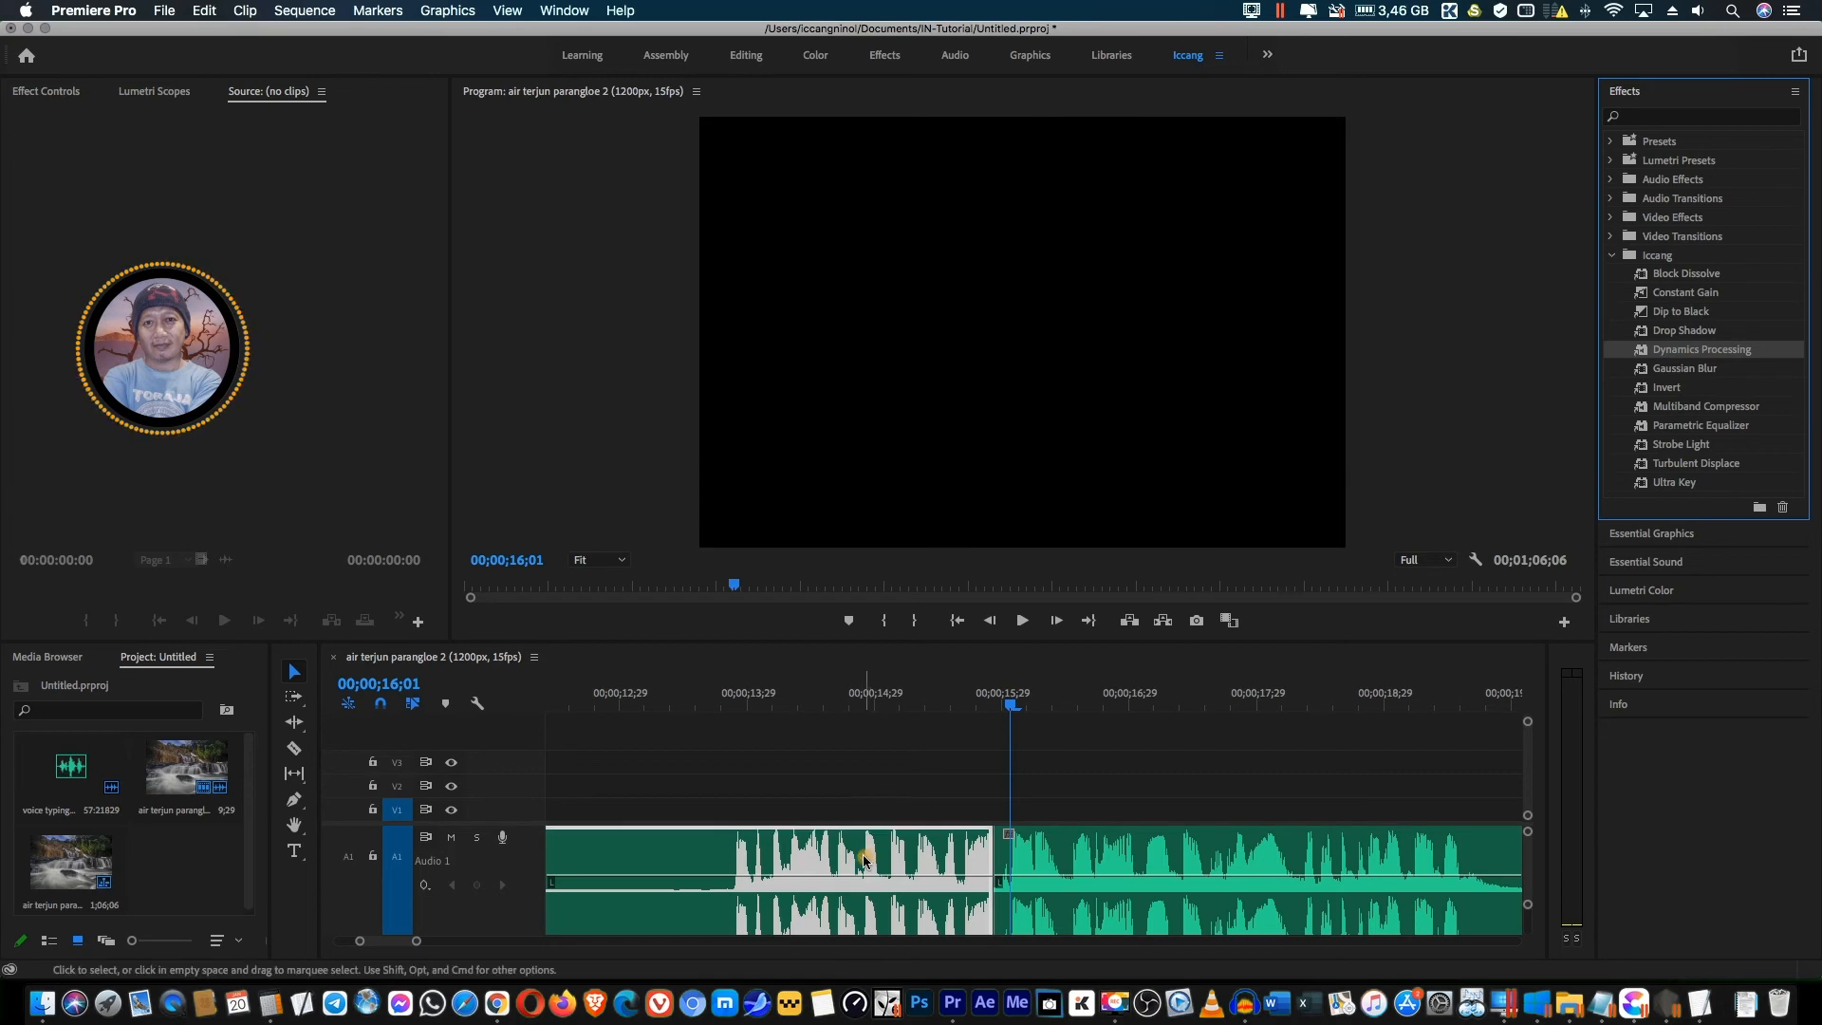
Inspect the custom setup of the first voice segment's Dynamics Processing effect, and close its editor
left_click(743, 57)
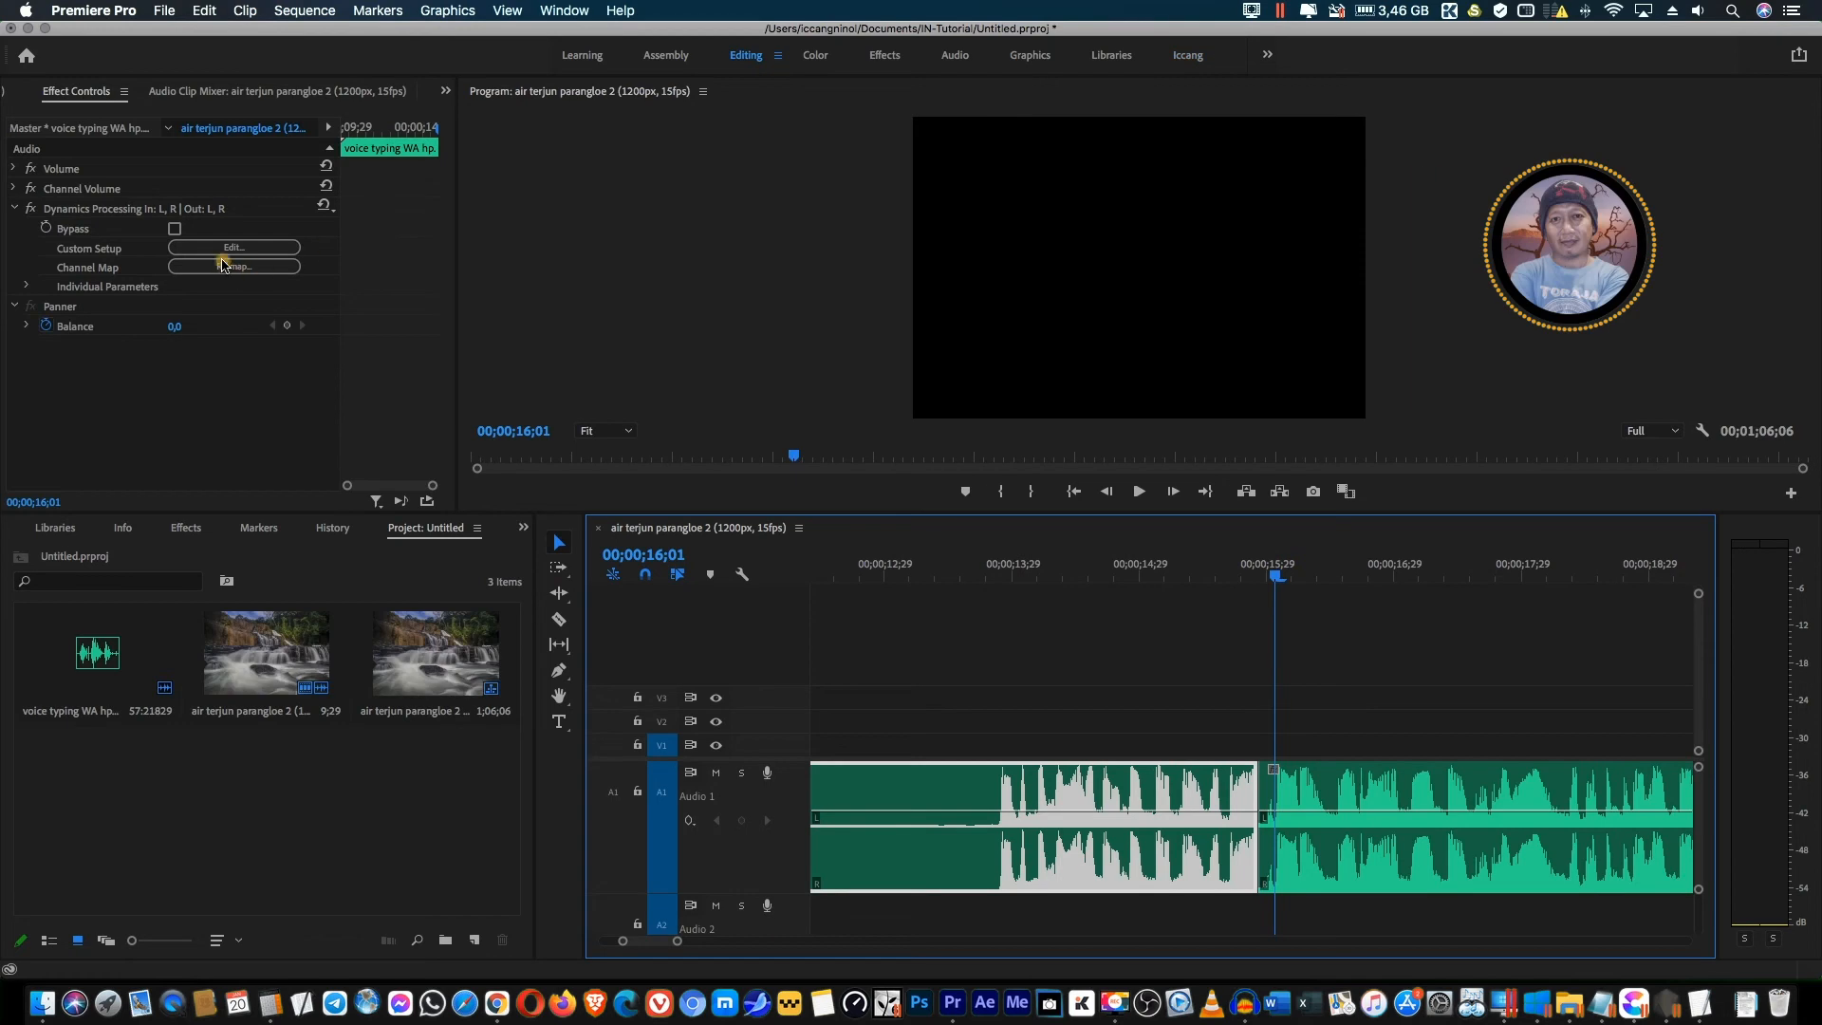
left_click(226, 249)
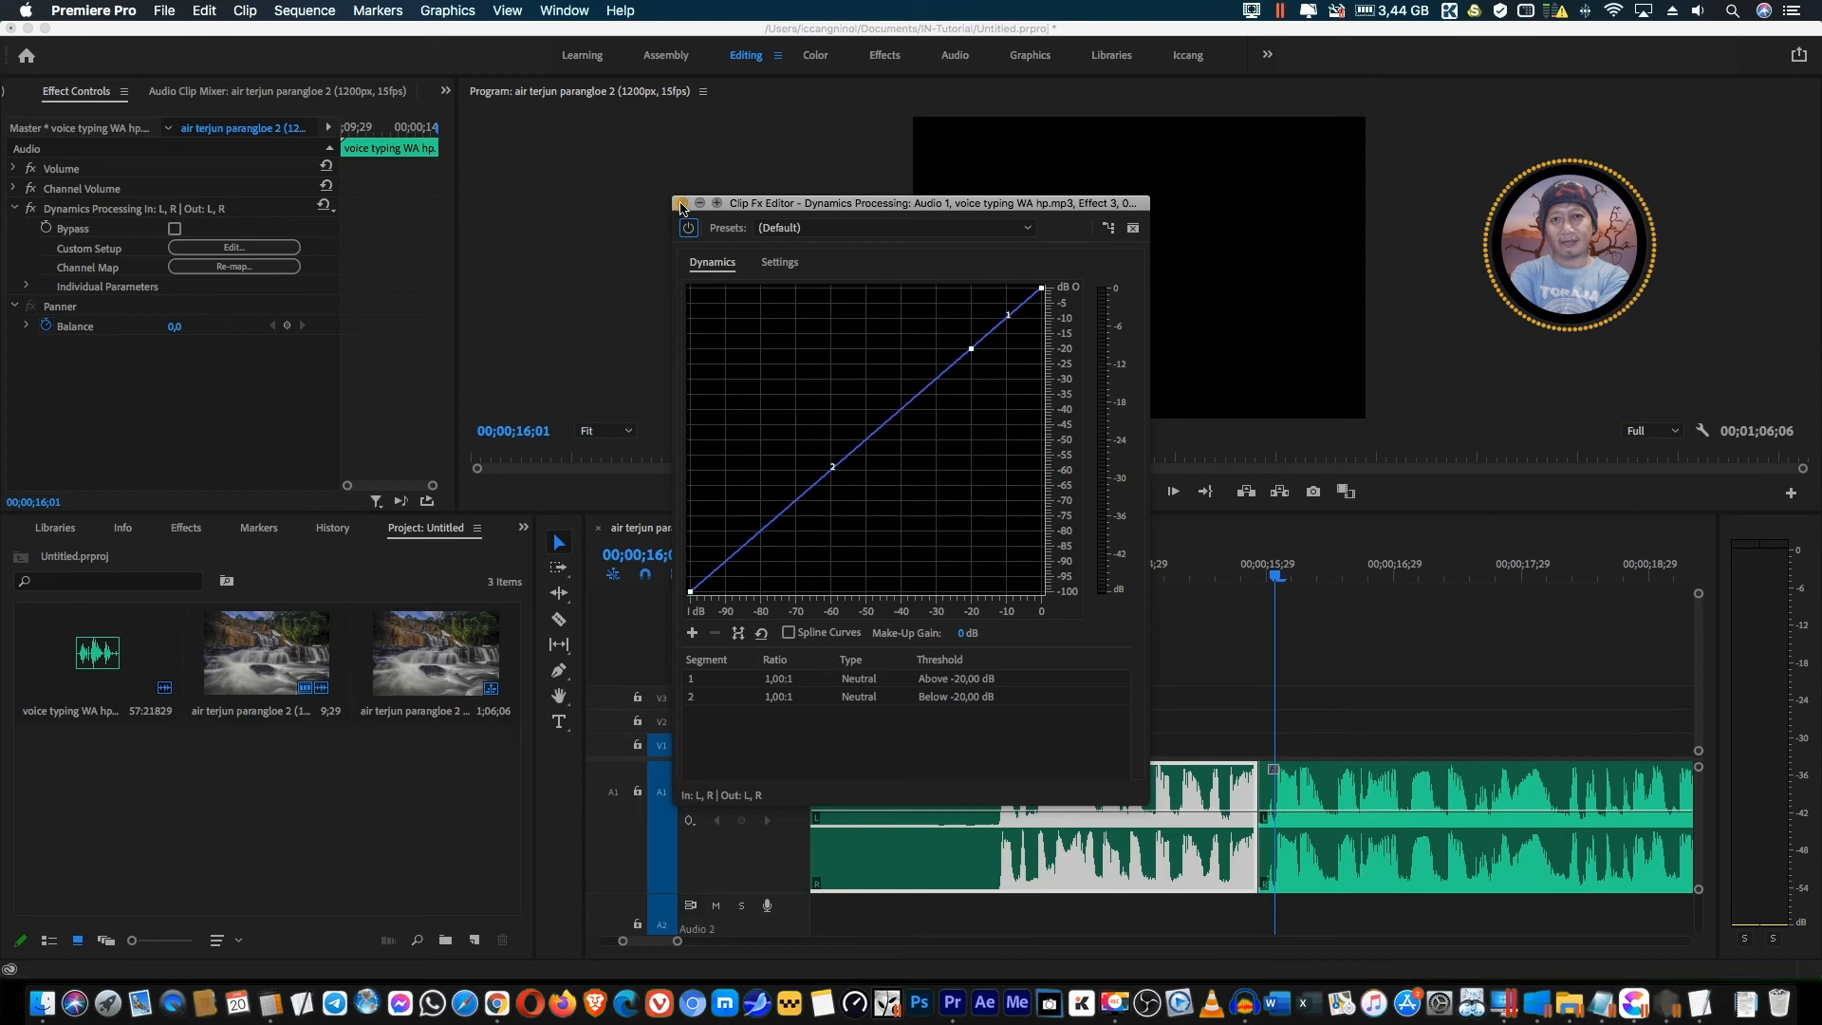
left_click(681, 204)
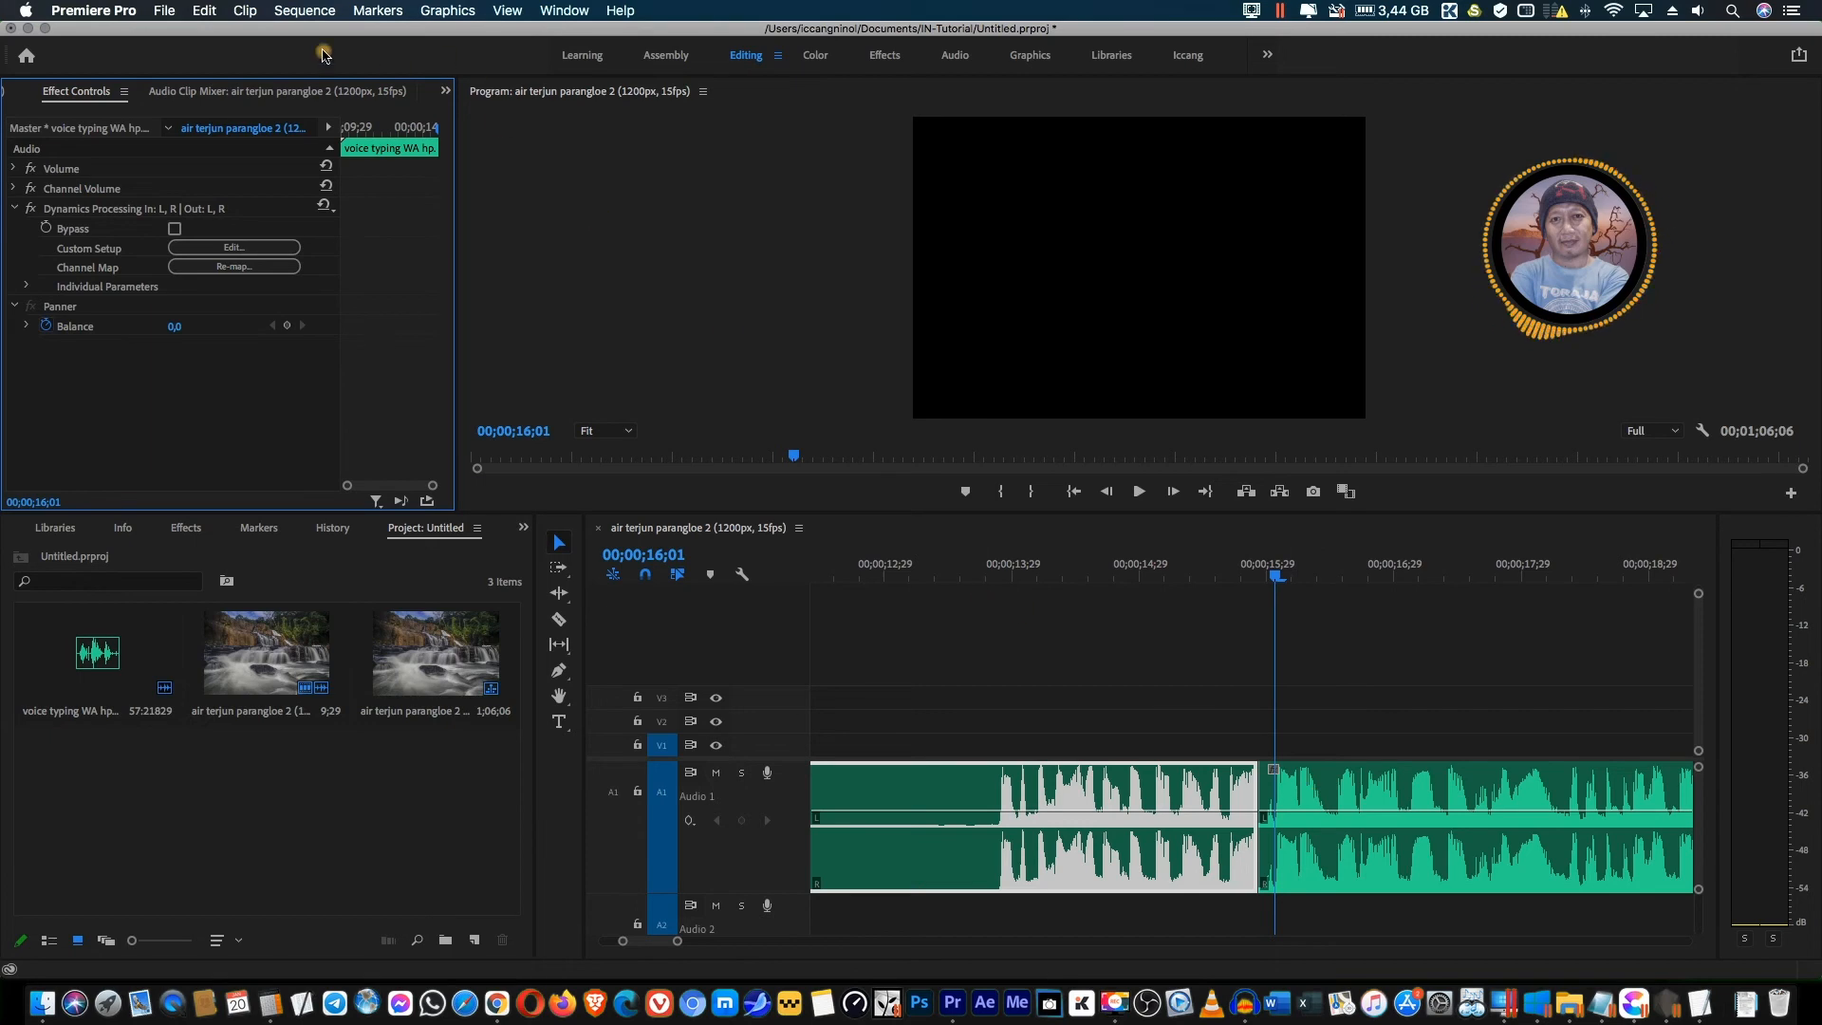
Undo the Dynamics Processing effect, the segment move and deletion, and both cuts in the voice clip
left_click(205, 10)
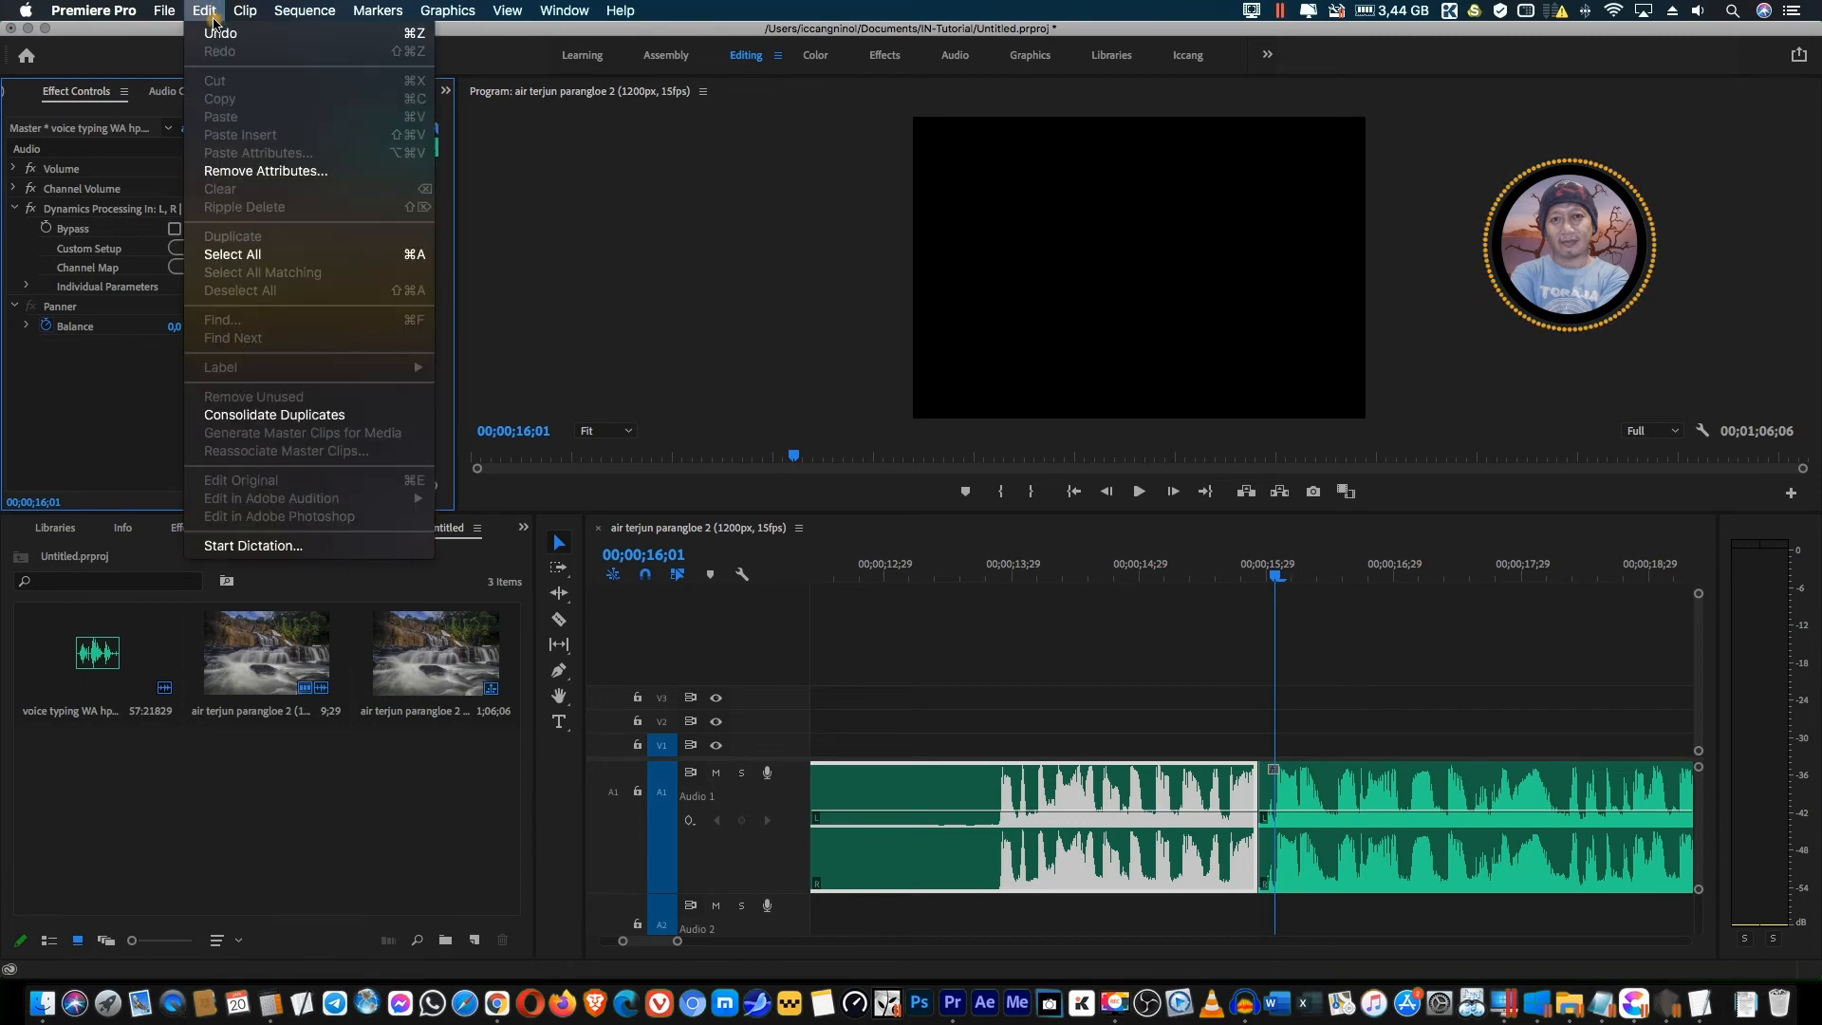
left_click(221, 35)
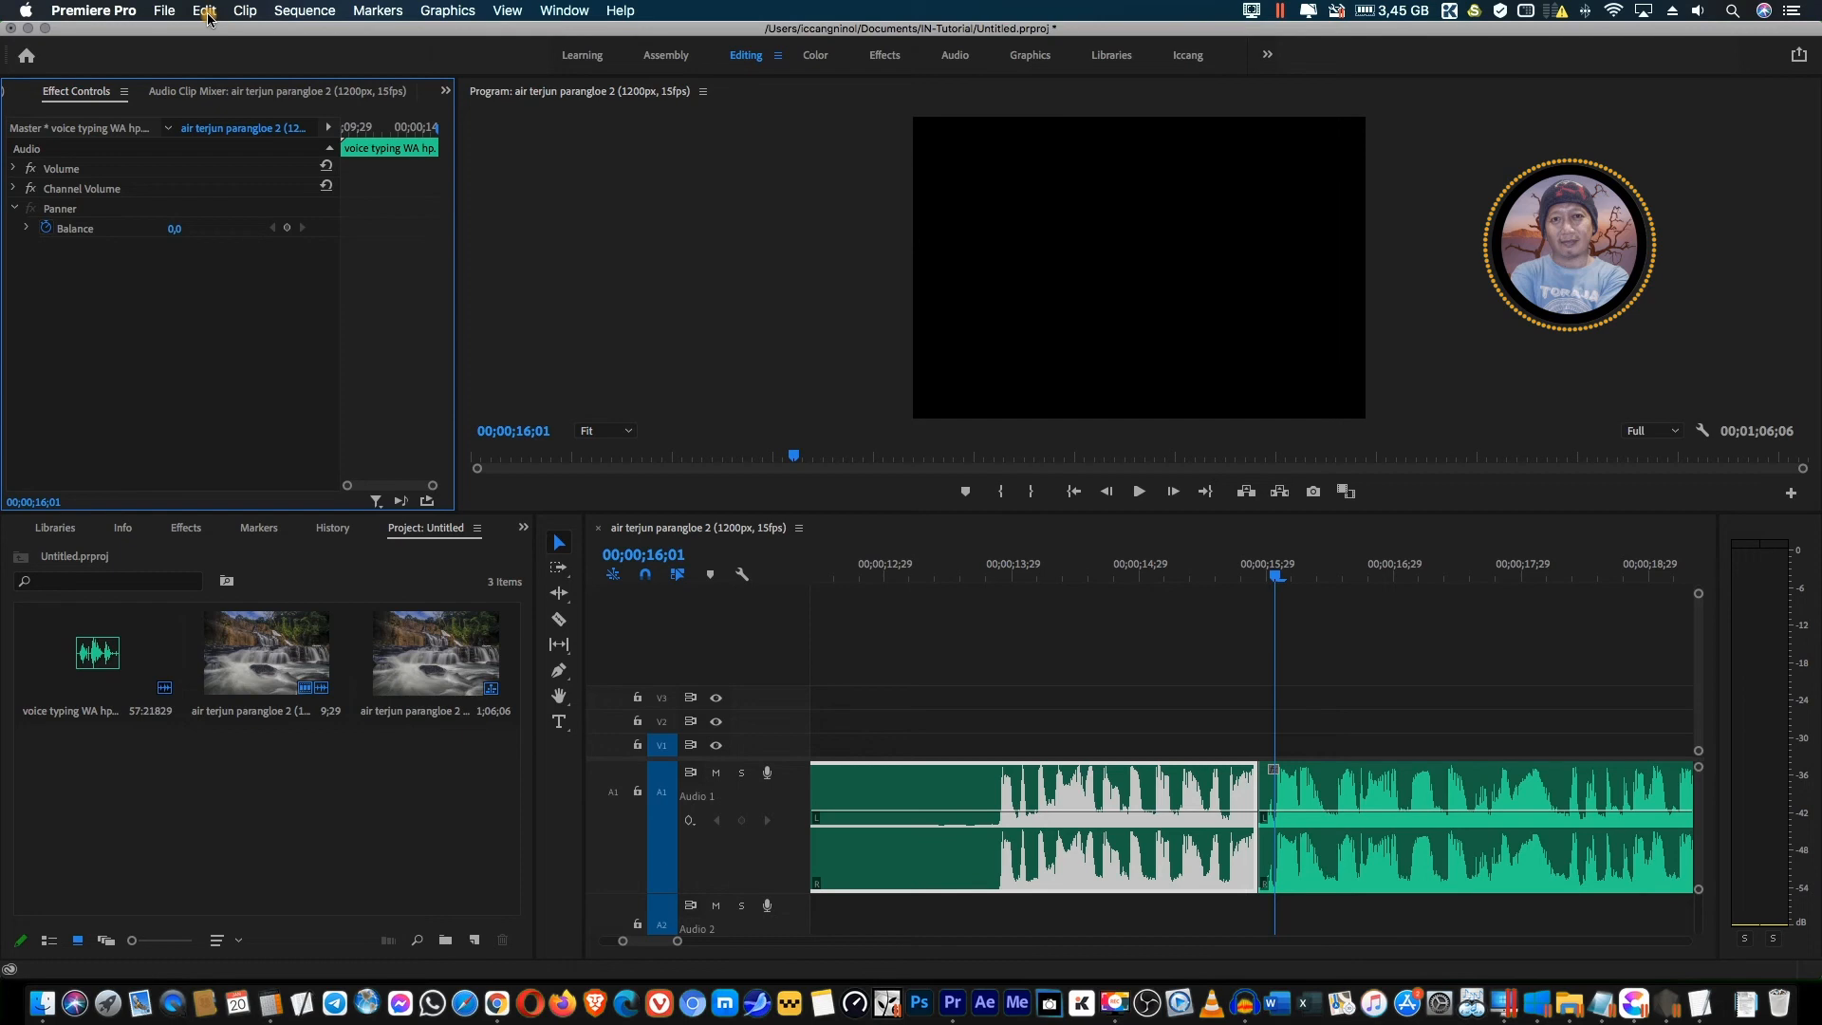
key("super+z")
key("super+z")
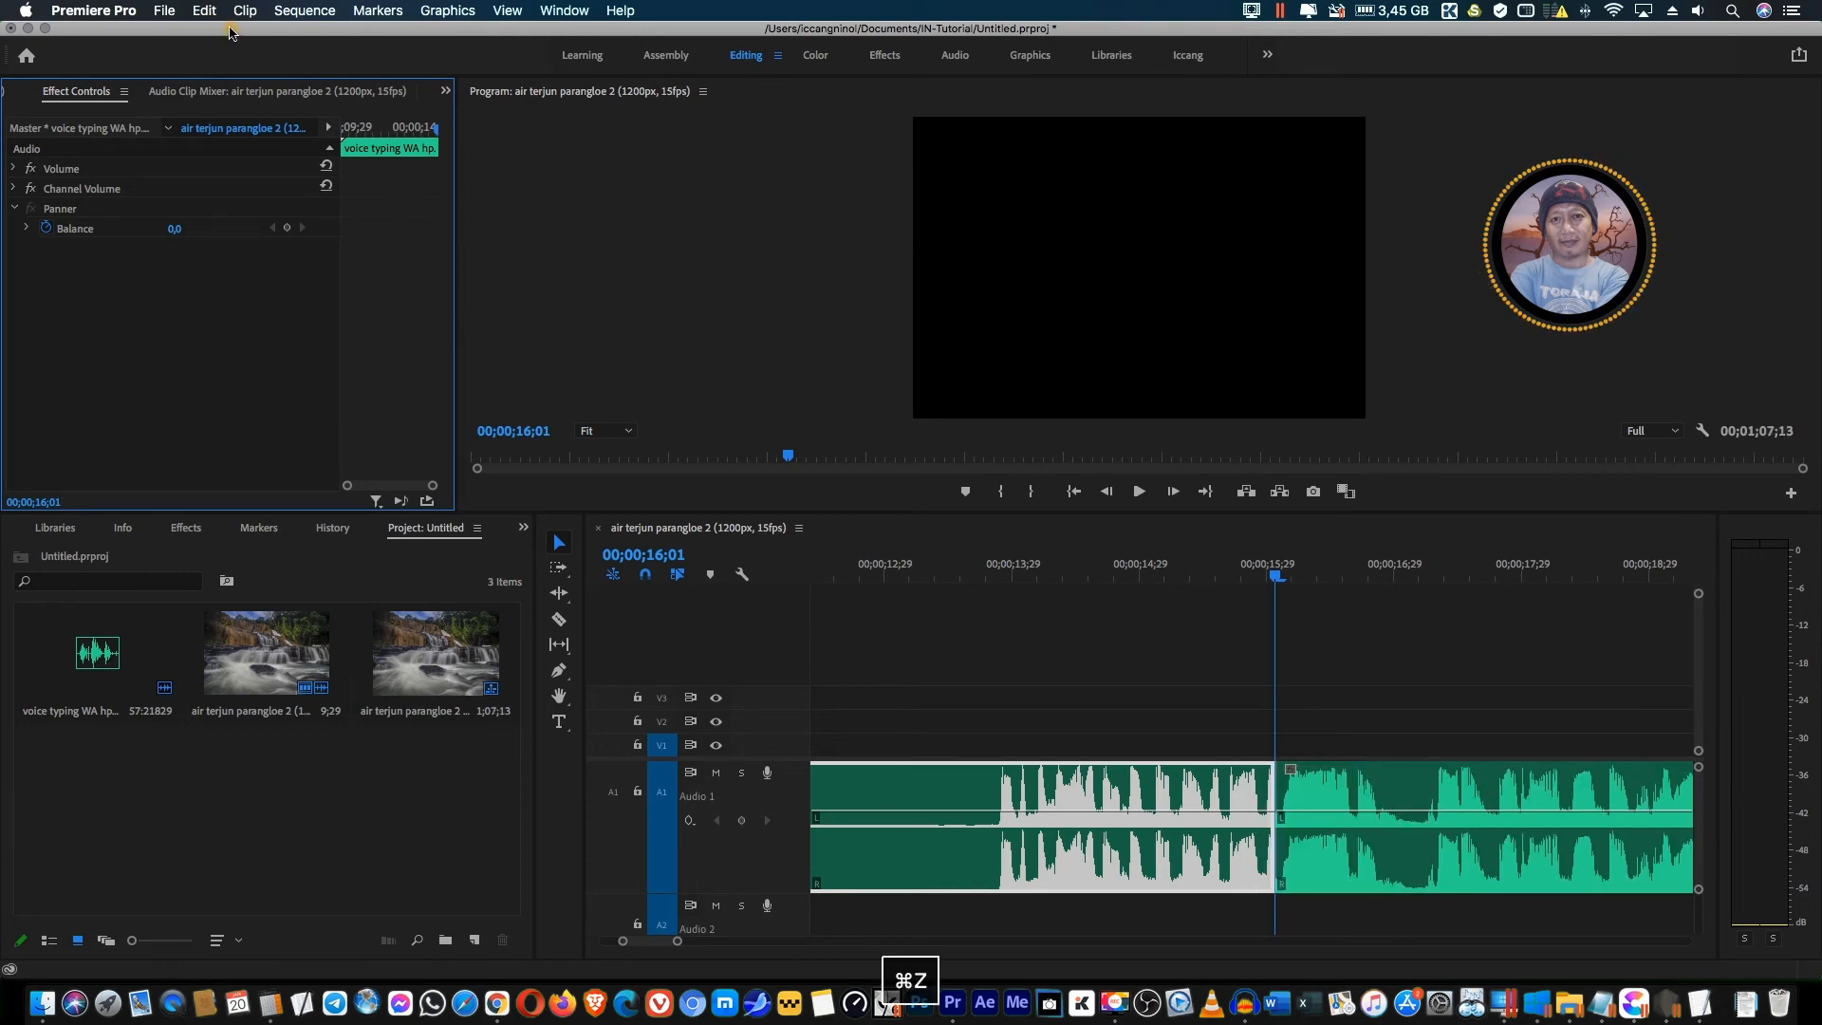
key("super+z")
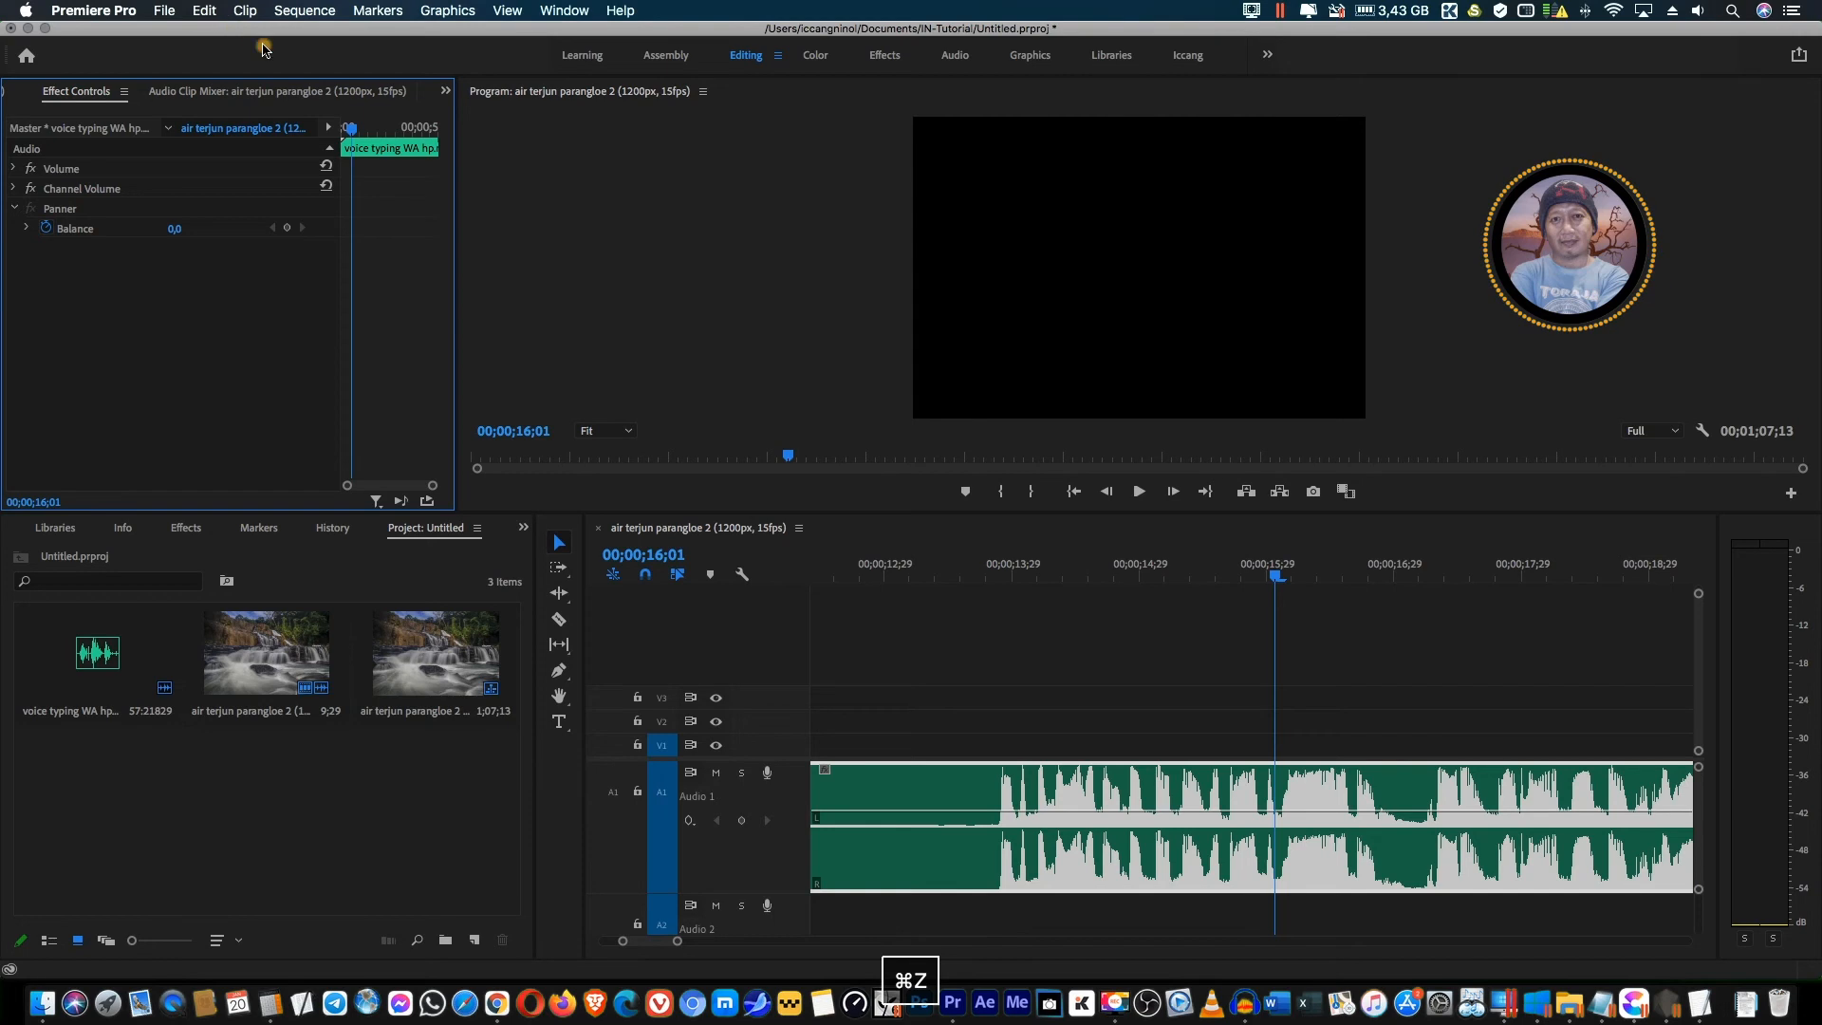
Add two volume keyframes to the voice clip at 00;00;16;01 and 00;00;16;03, just before the loud phrase
left_click_drag(1280, 583, 1210, 586)
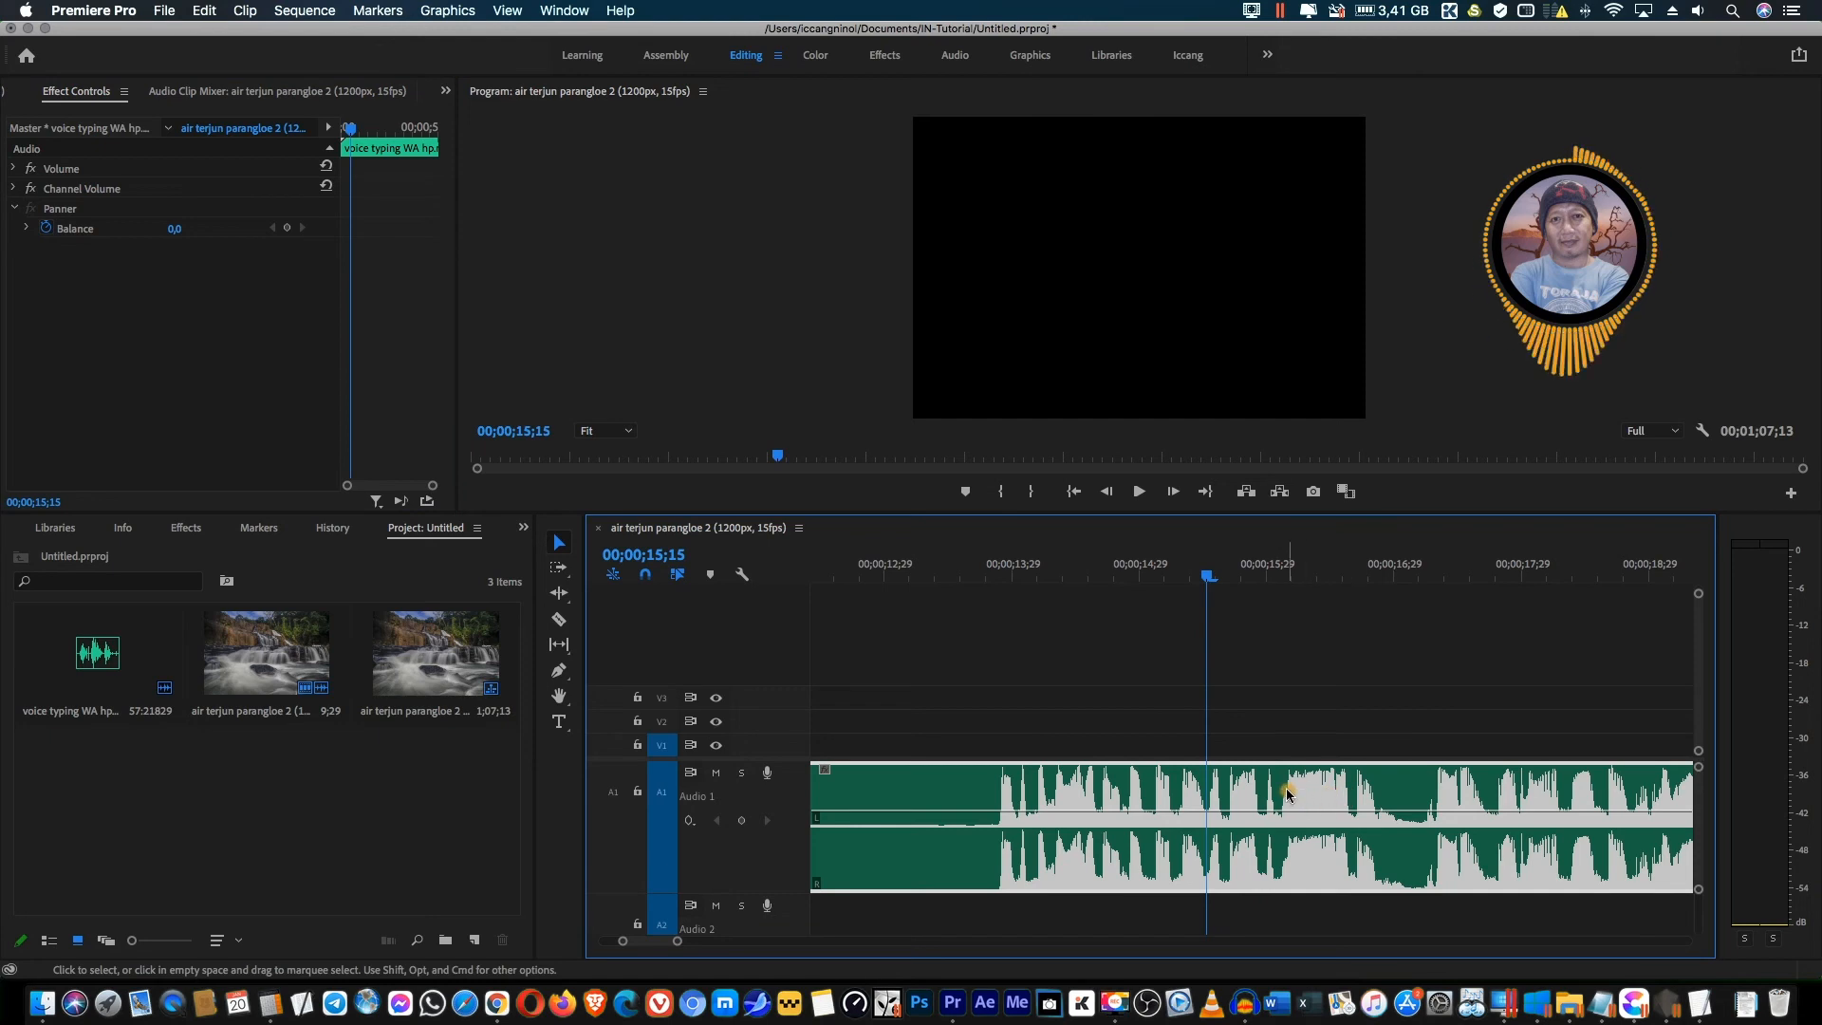
left_click_drag(1208, 577, 1278, 580)
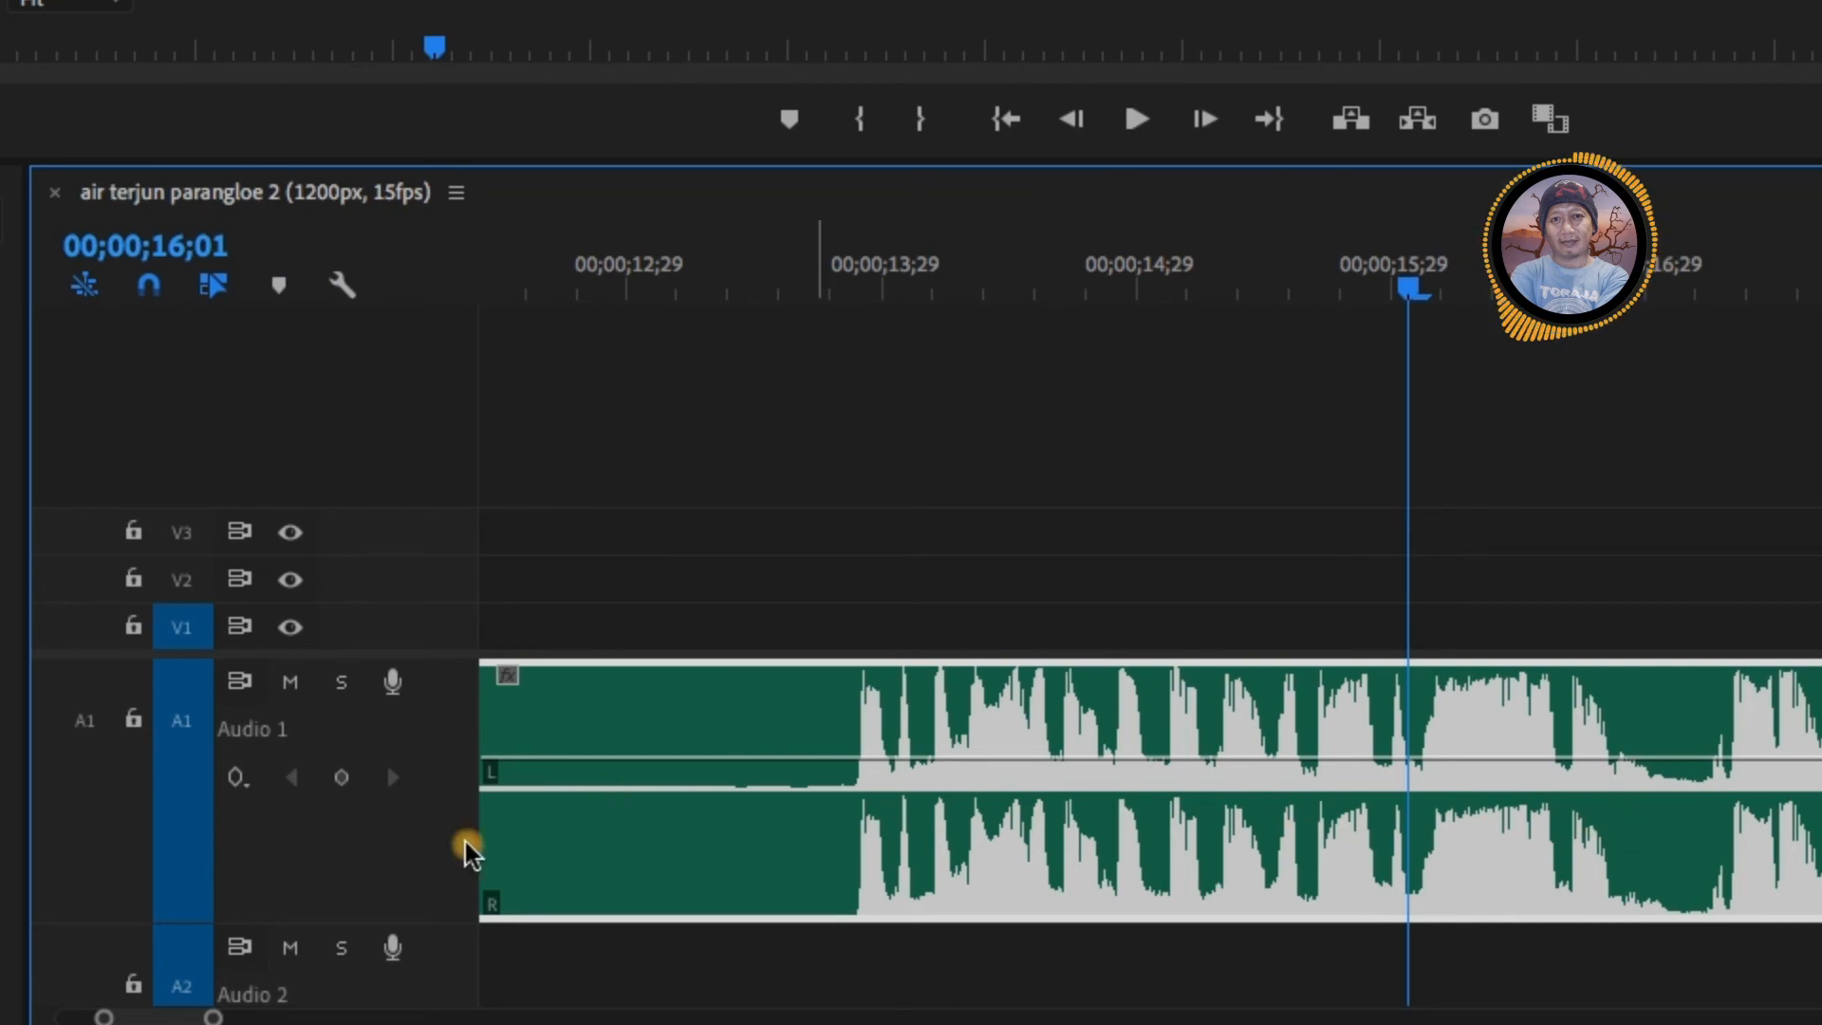
left_click_drag(213, 1018, 181, 1019)
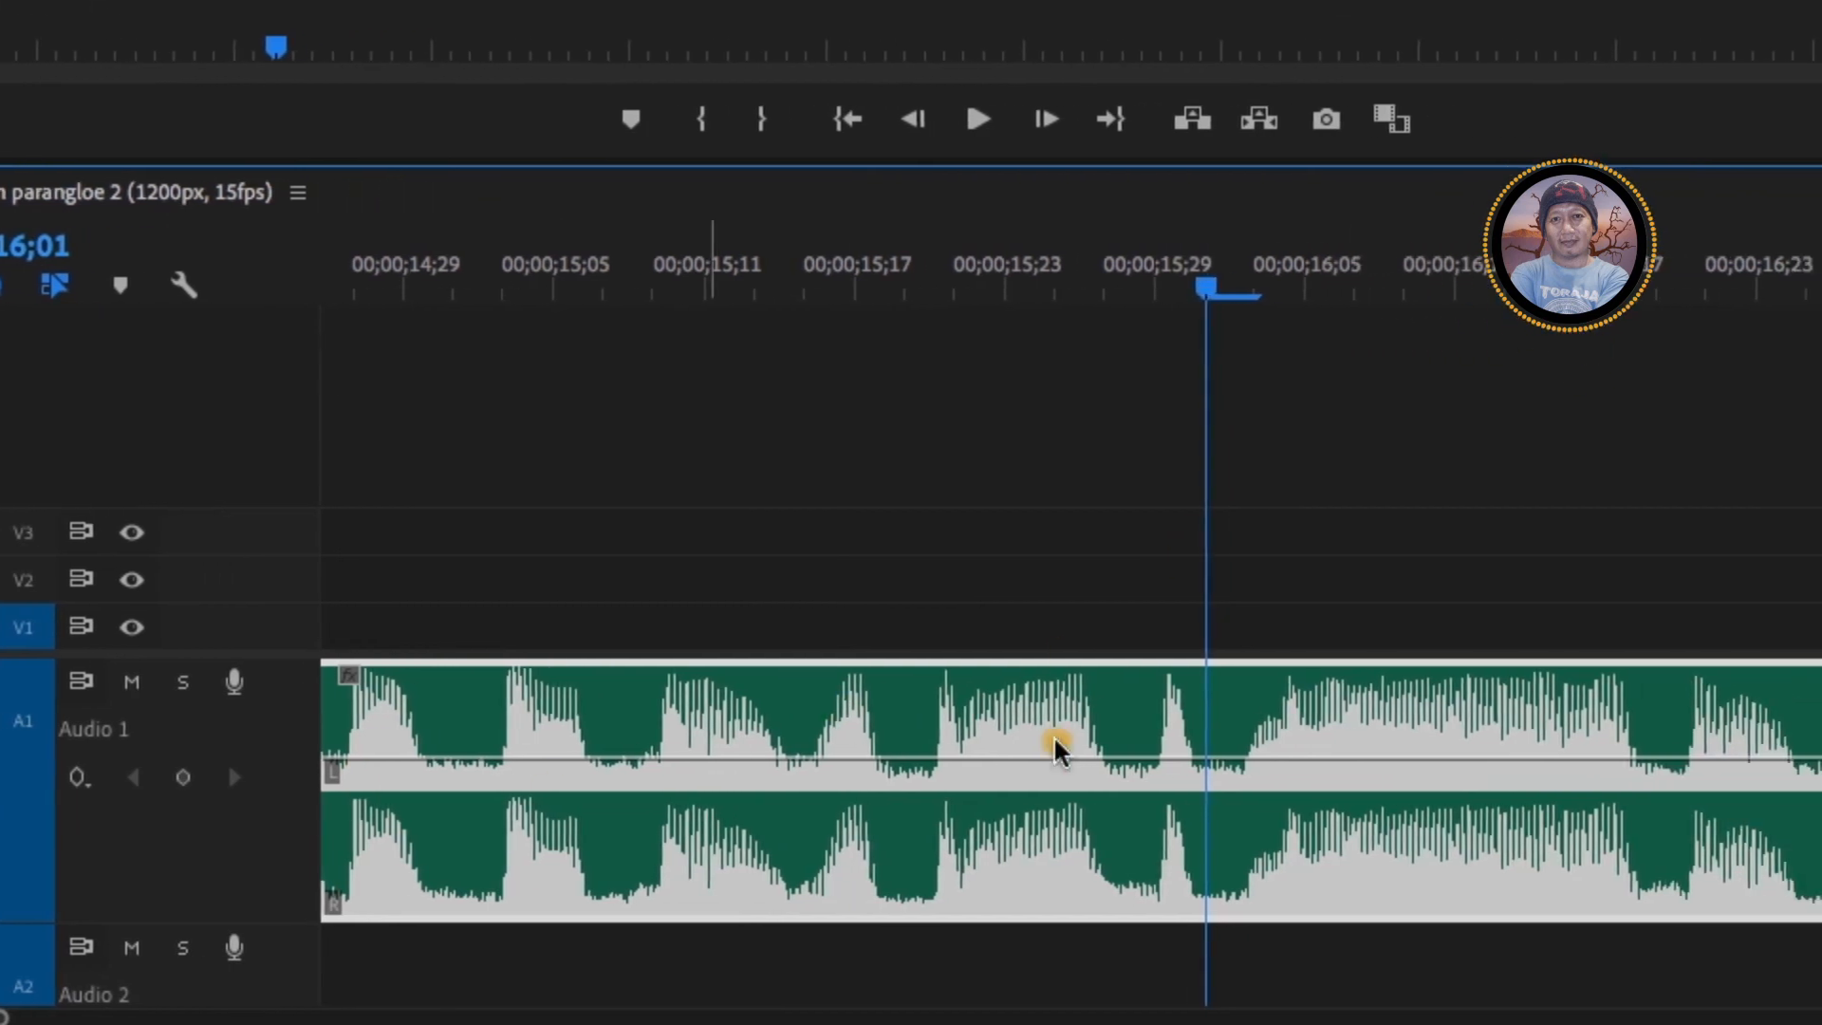
left_click(171, 782)
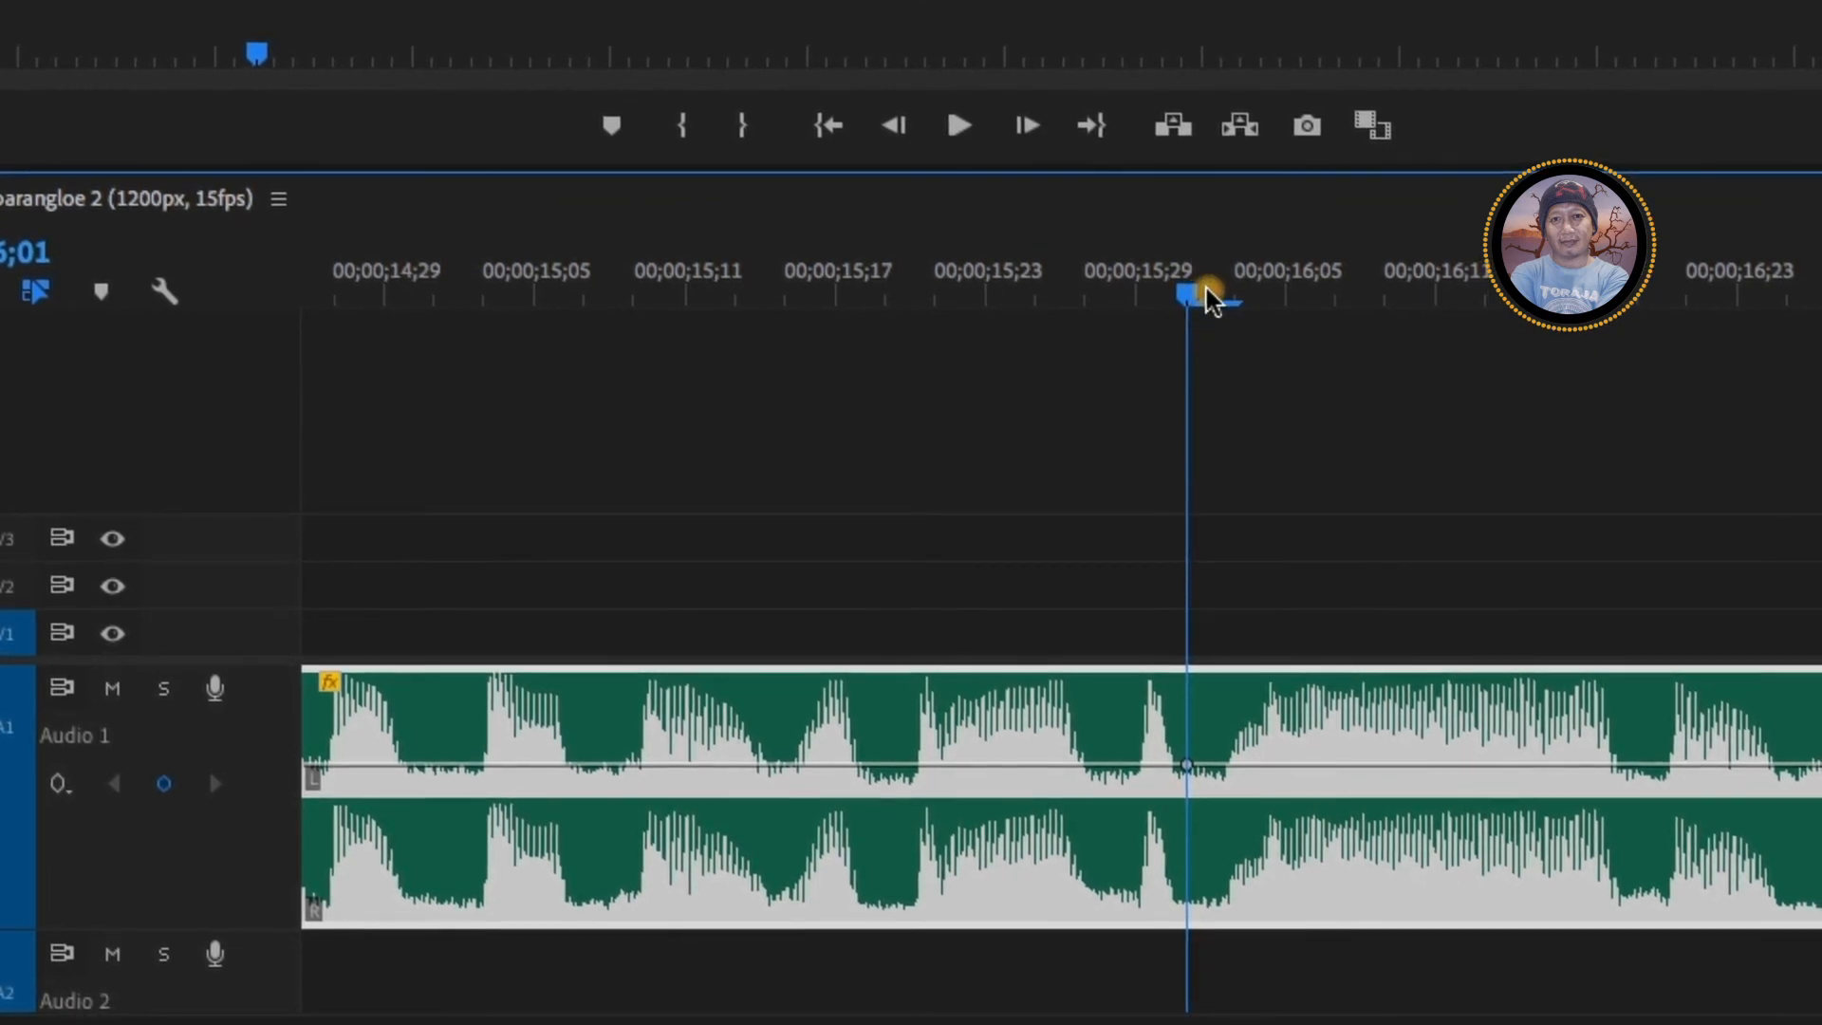
left_click(1237, 297)
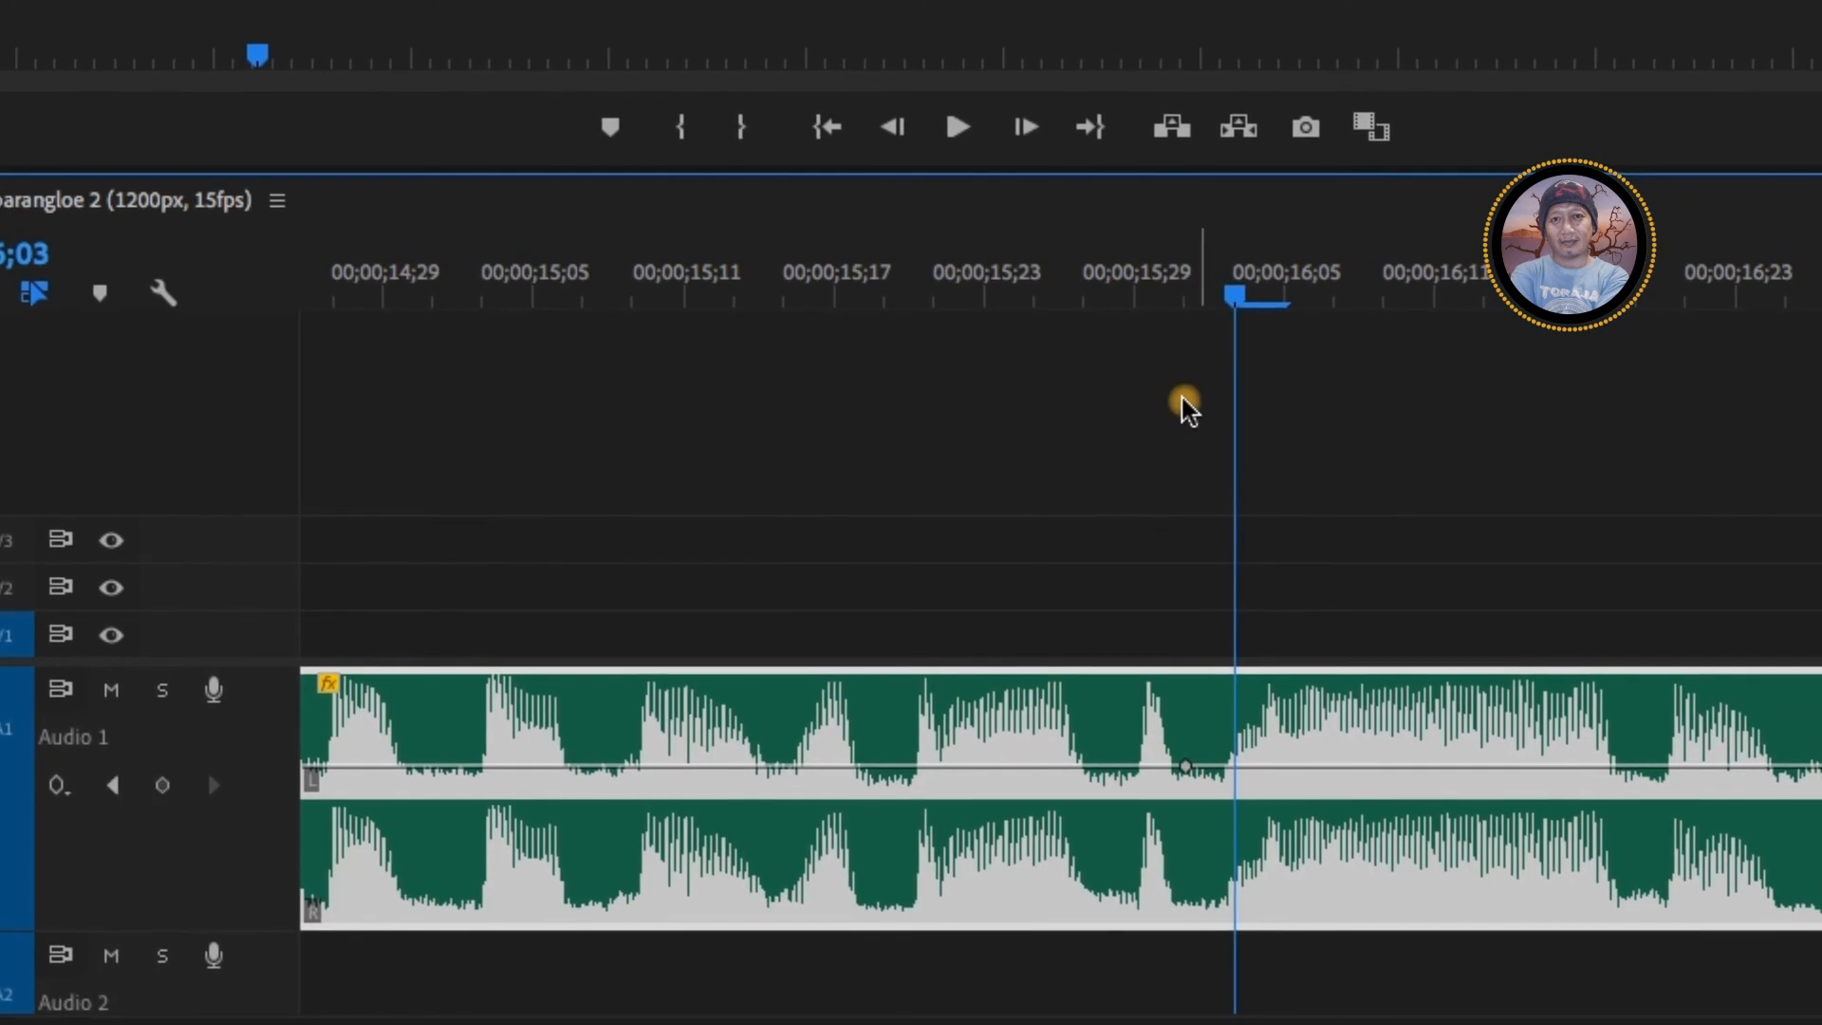
left_click(163, 794)
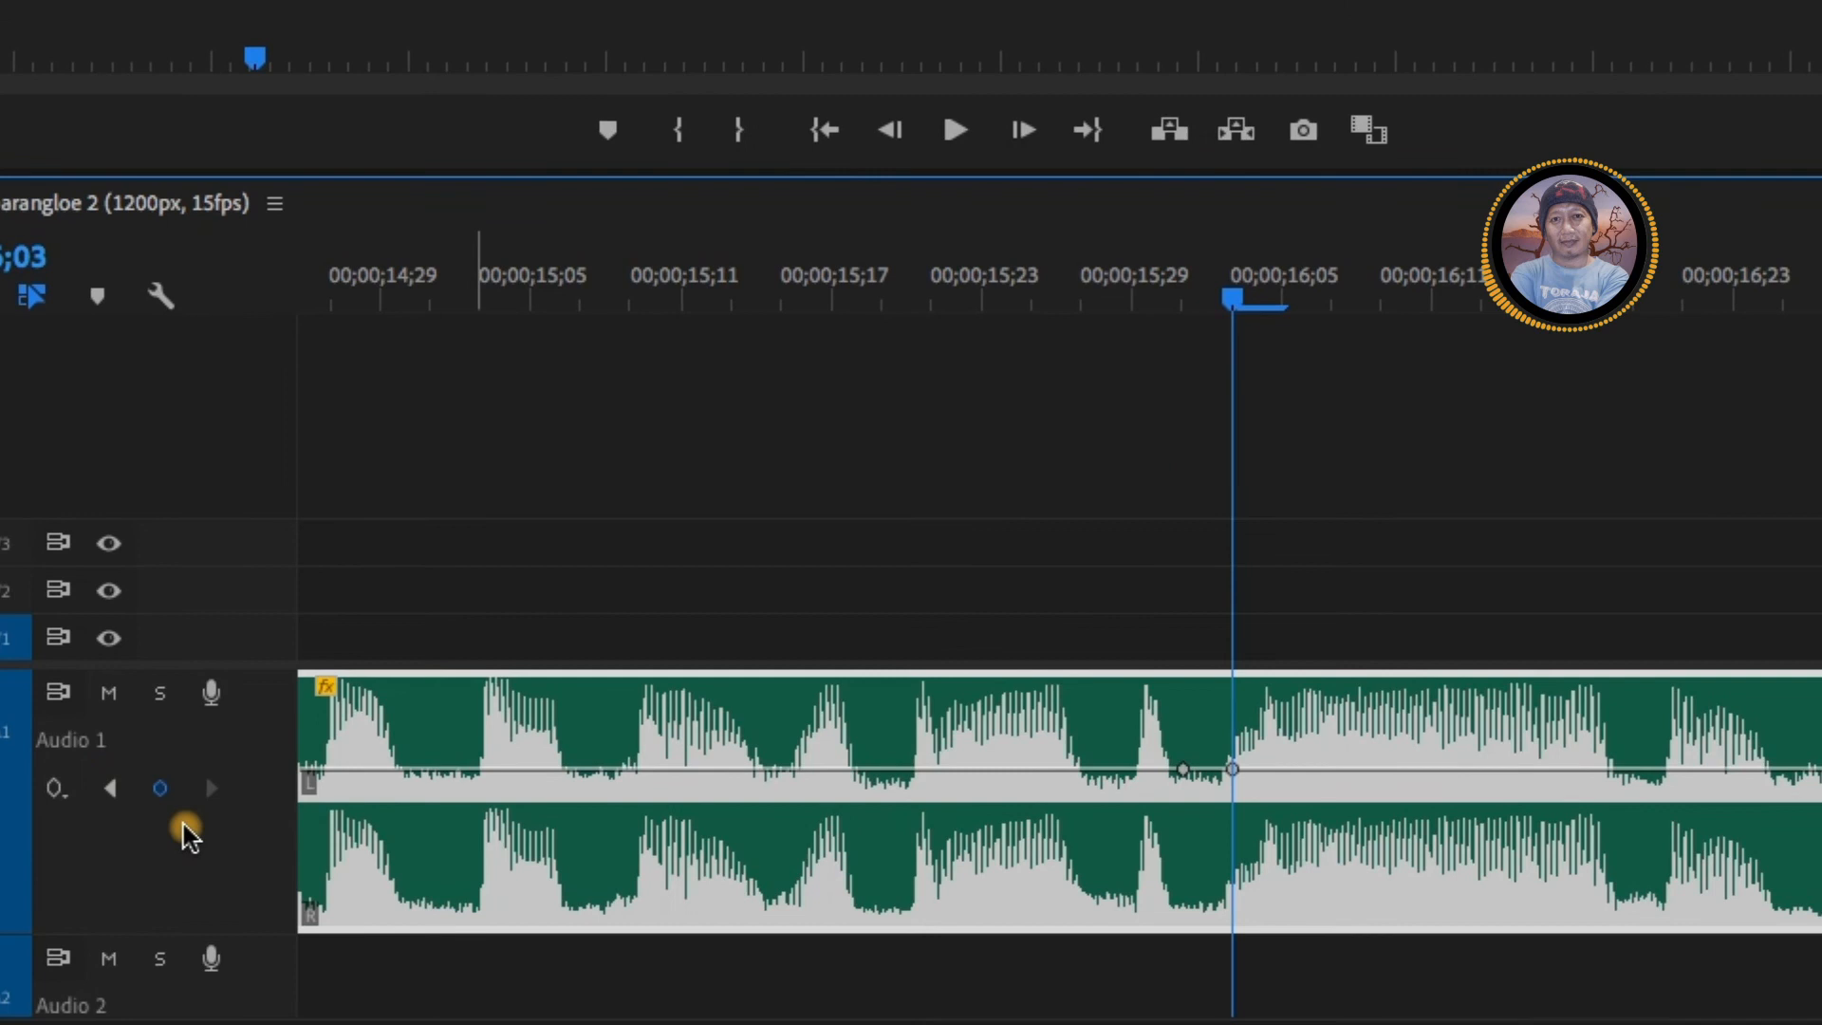
Add two volume keyframes to the voice clip at 00;00;16;19 and 00;00;16;21, just after the loud phrase
left_click(102, 798)
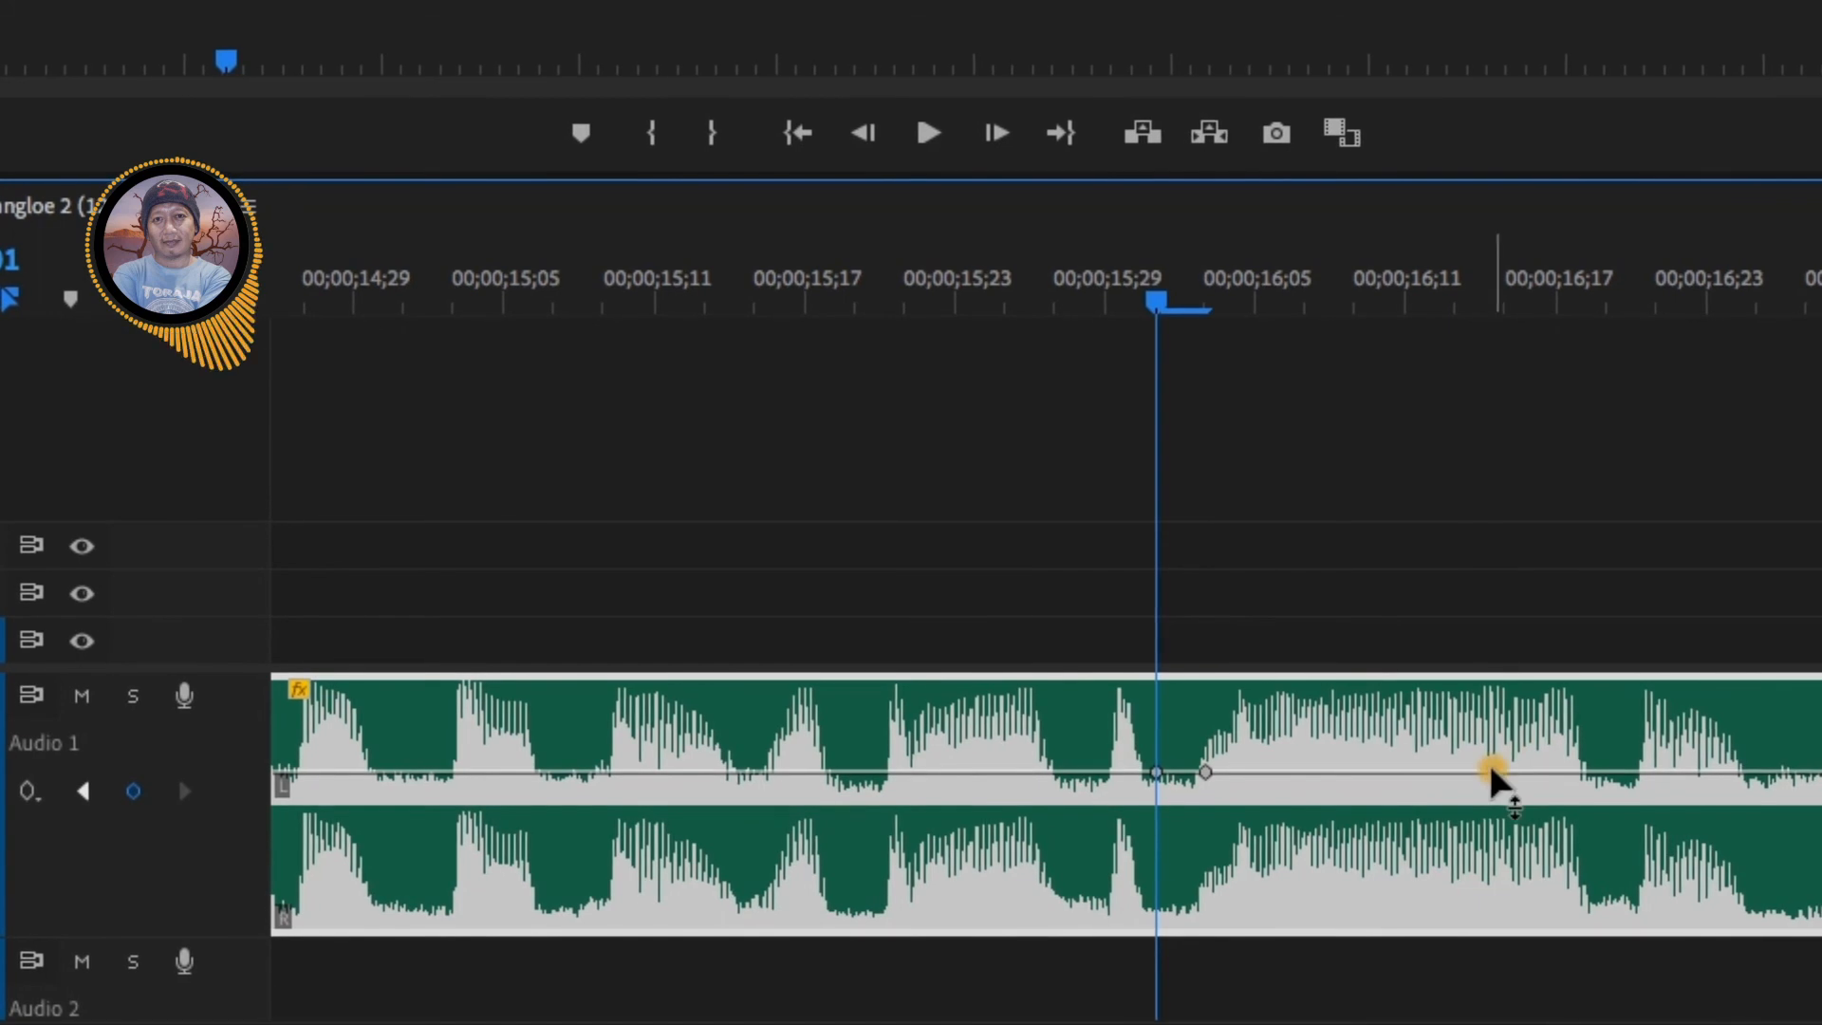
left_click(1600, 303)
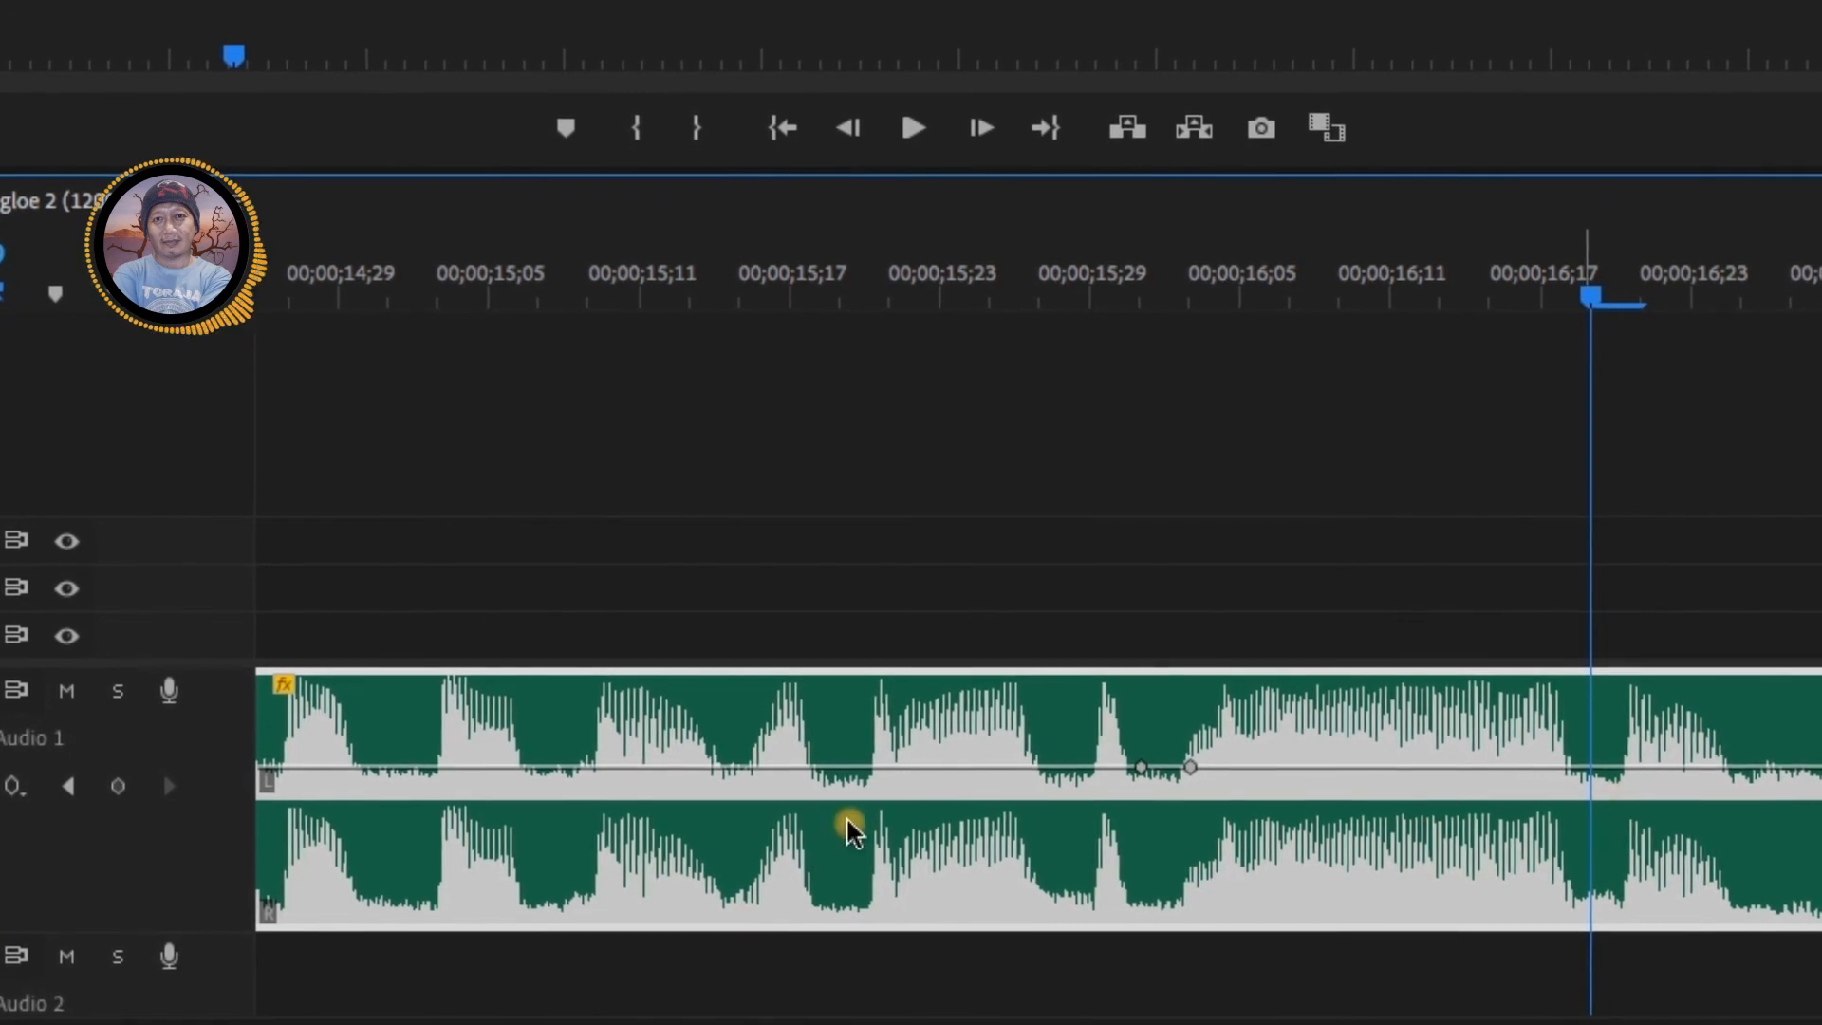
left_click(118, 788)
left_click(116, 790)
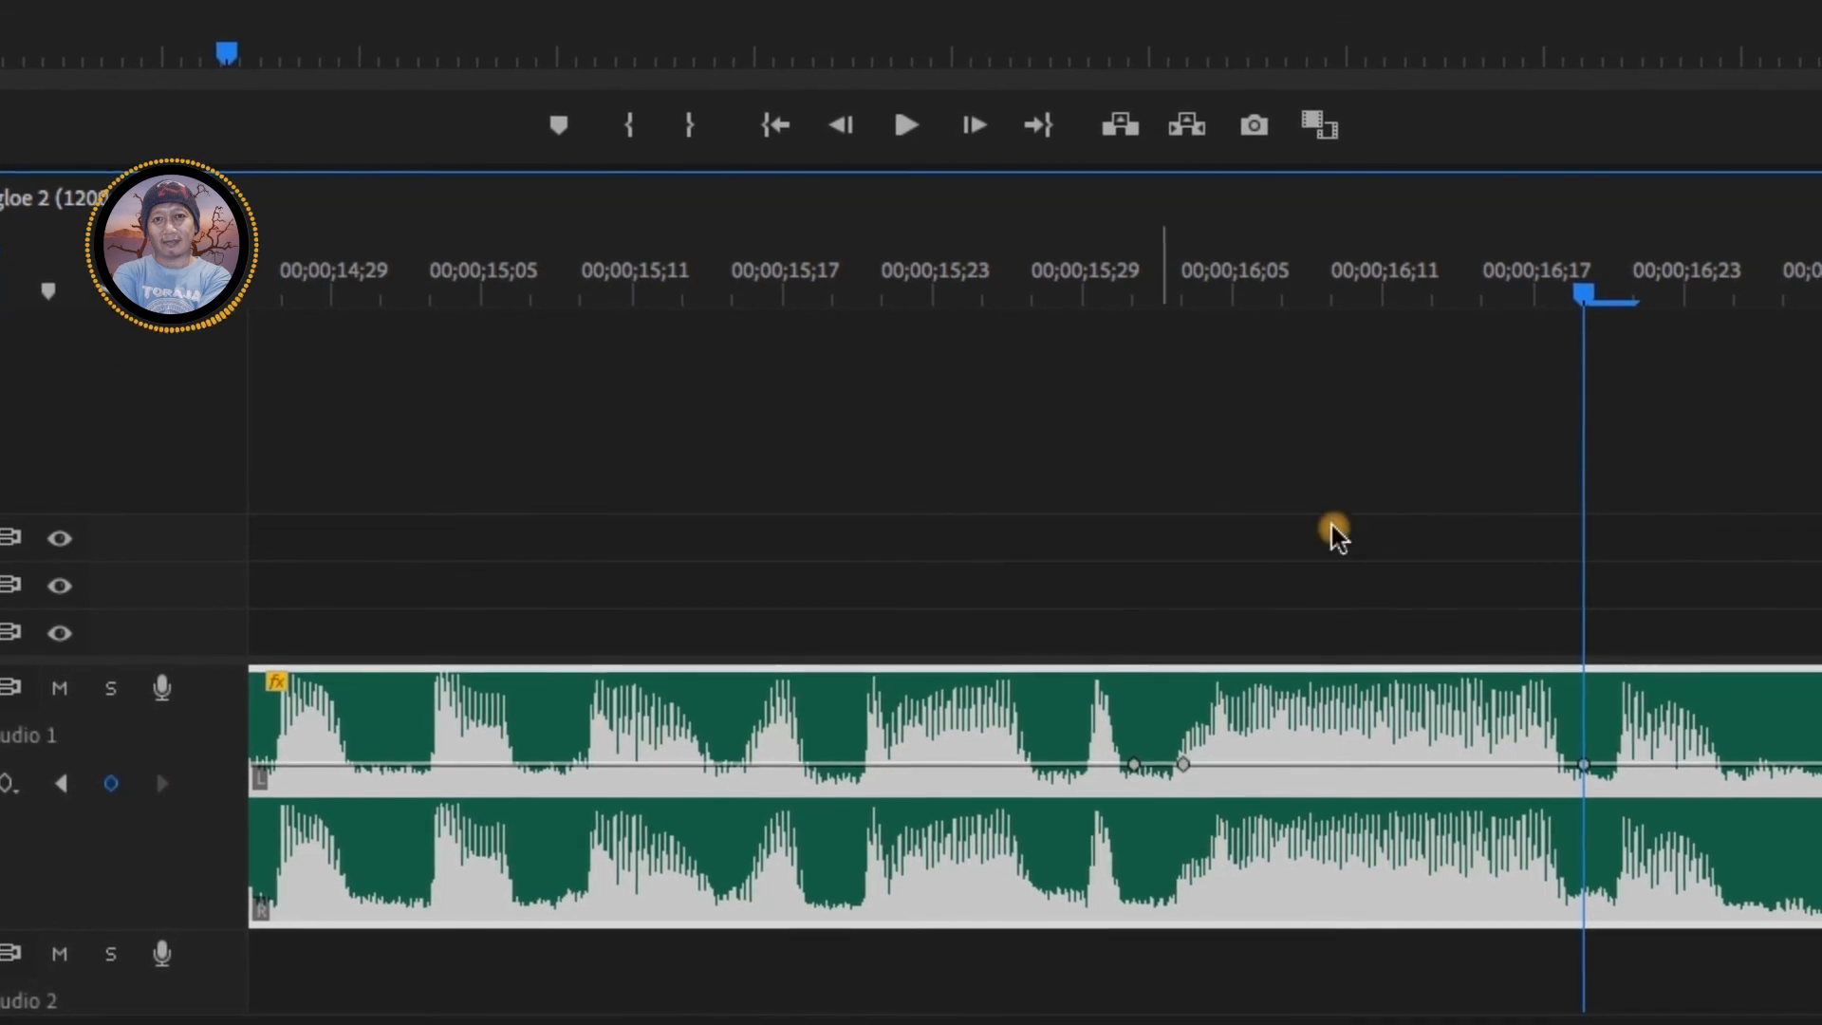
left_click_drag(1584, 290, 1620, 296)
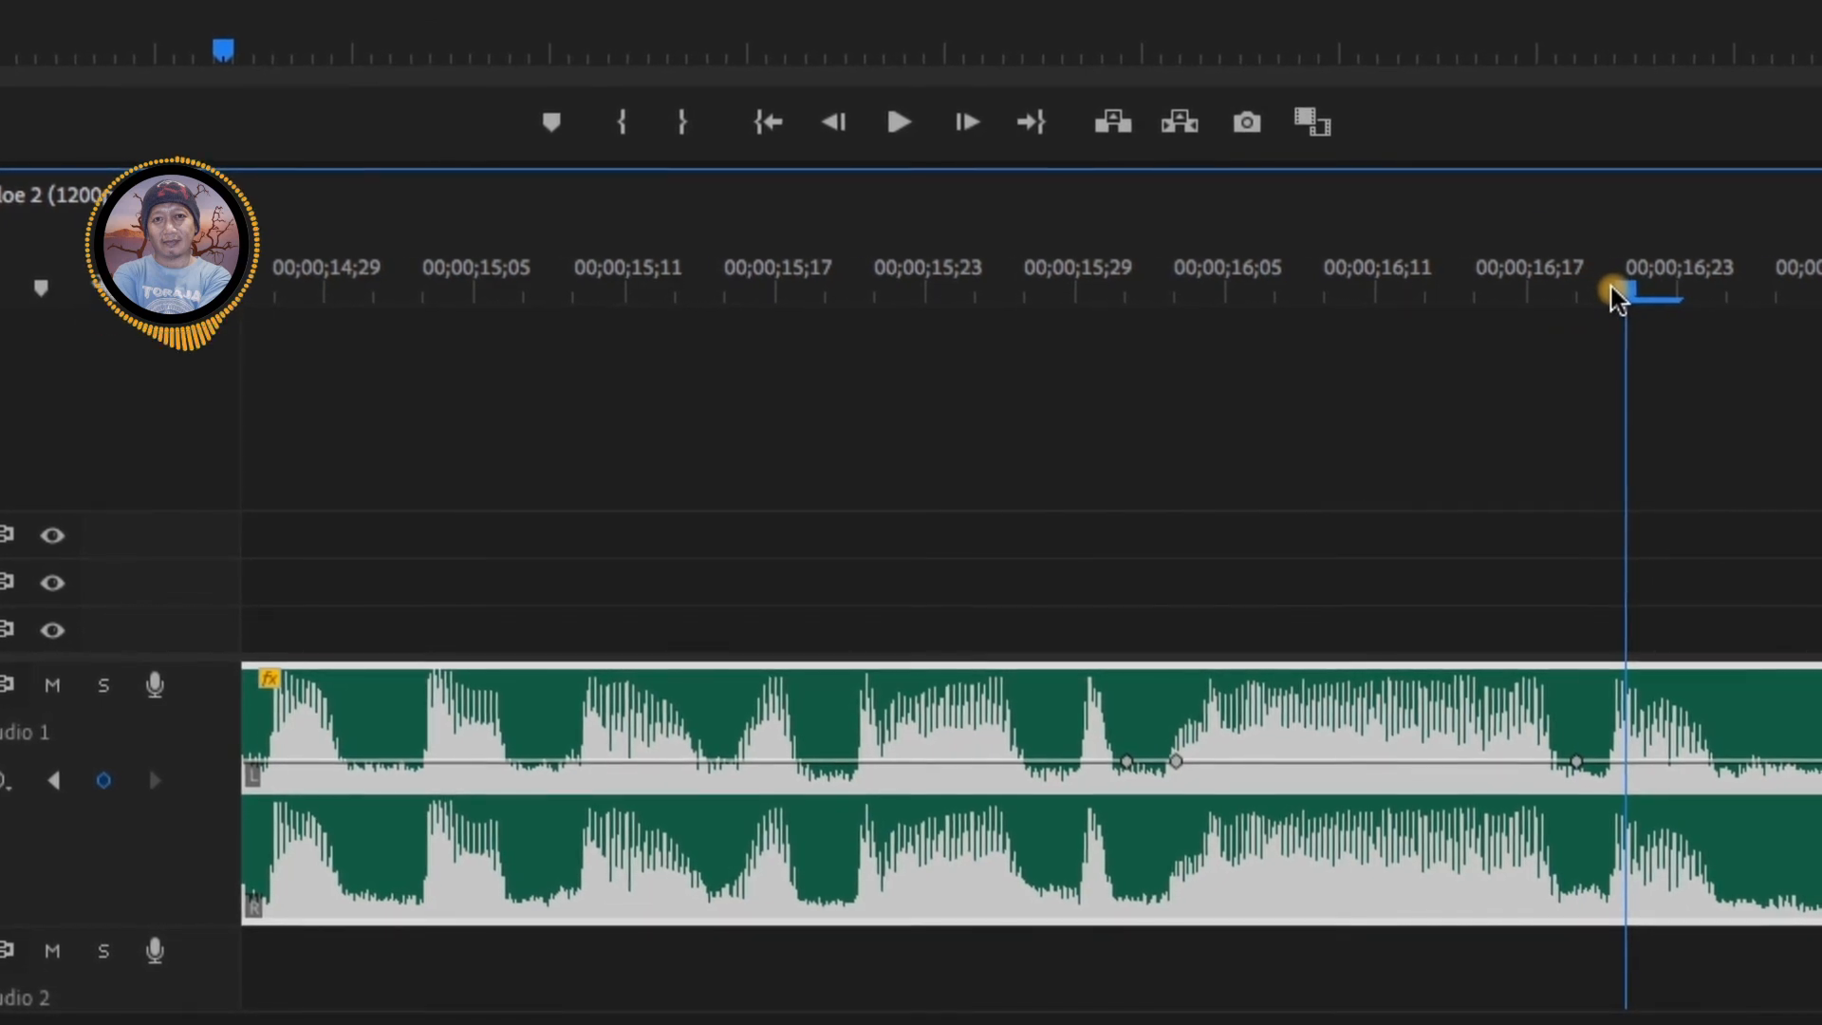
left_click(99, 783)
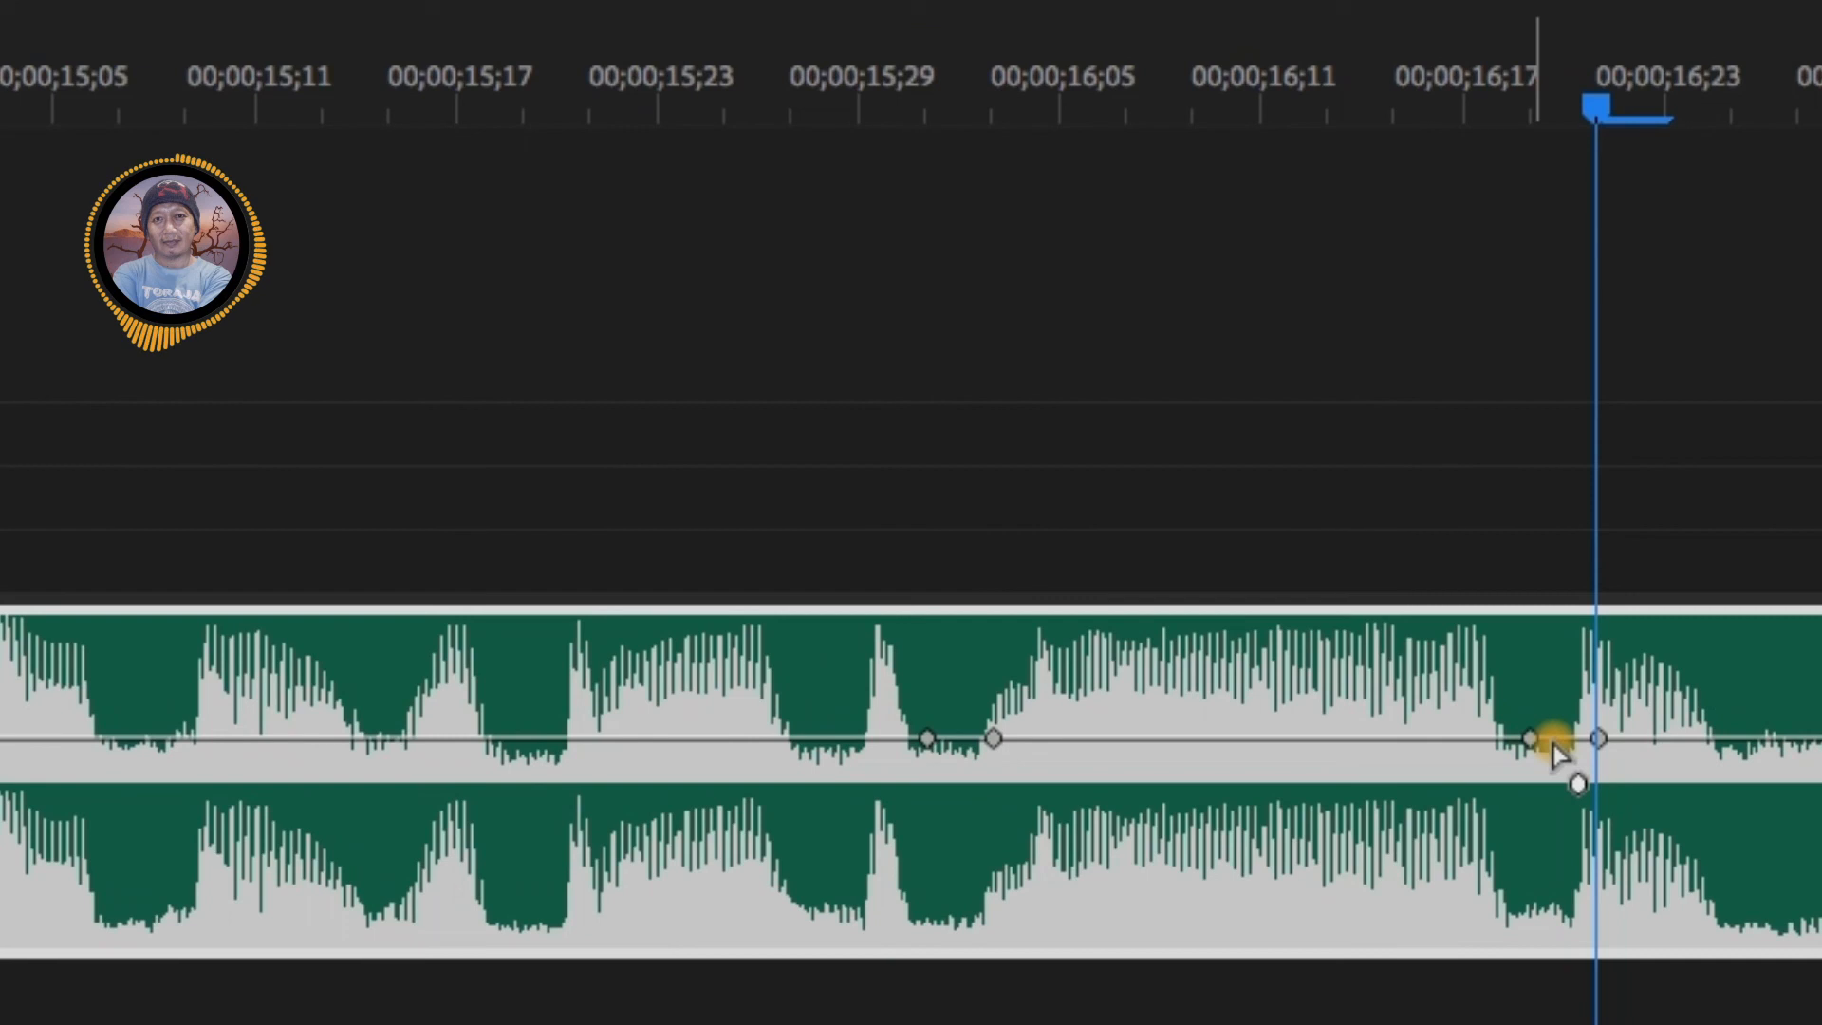
left_click(1554, 744)
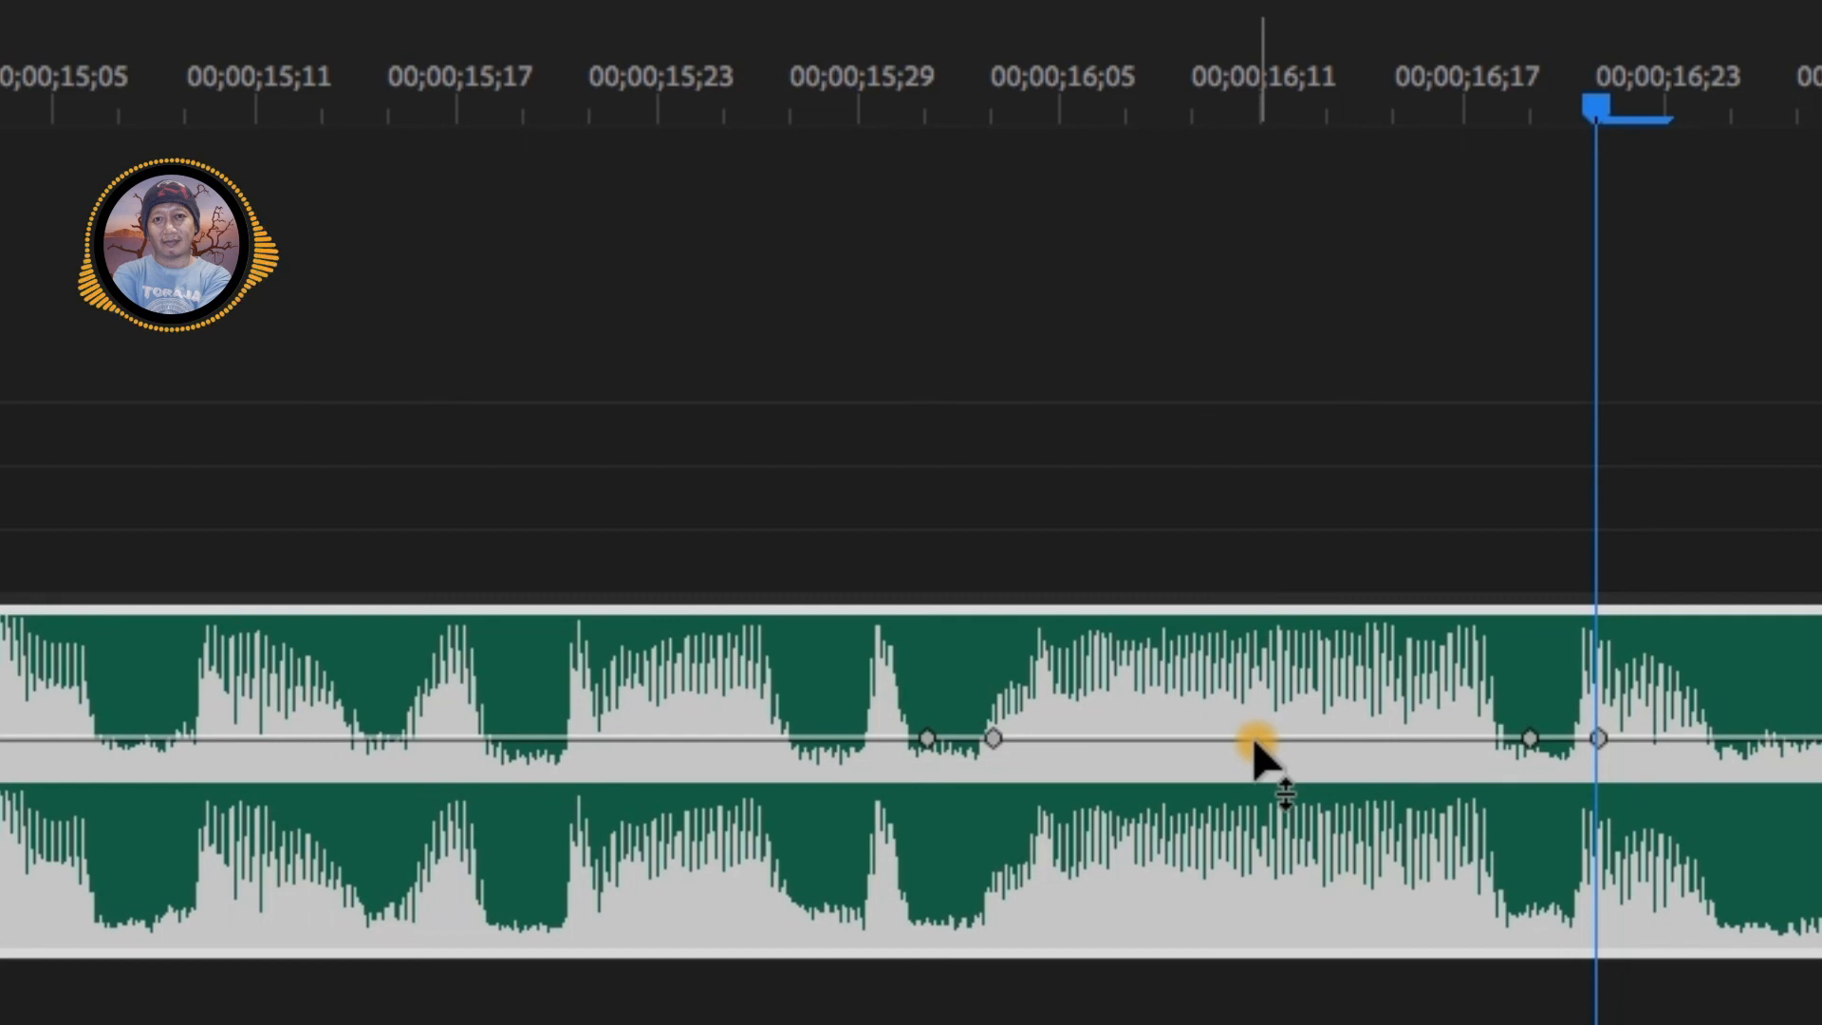
Lower the volume between the two inner keyframes almost to the clip's lower edge, and shift both keyframes outward to steepen the ramps
left_click_drag(1253, 740, 1254, 939)
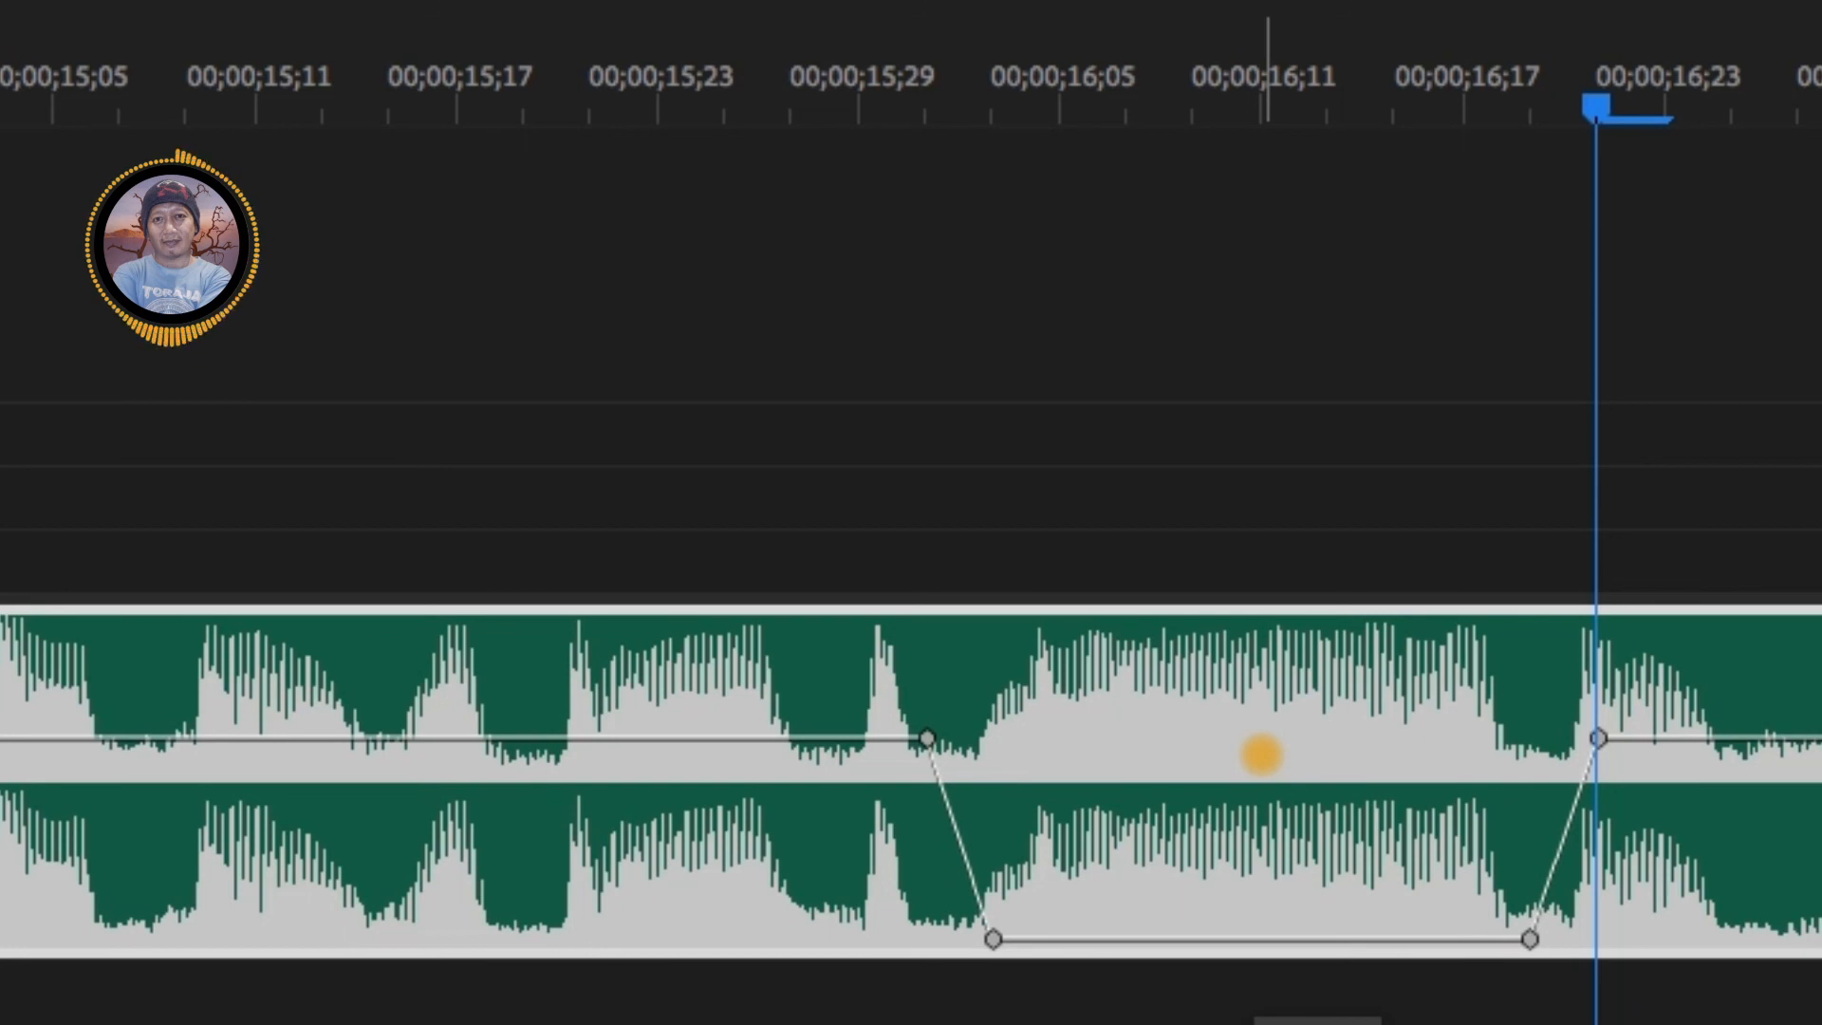
left_click(994, 941)
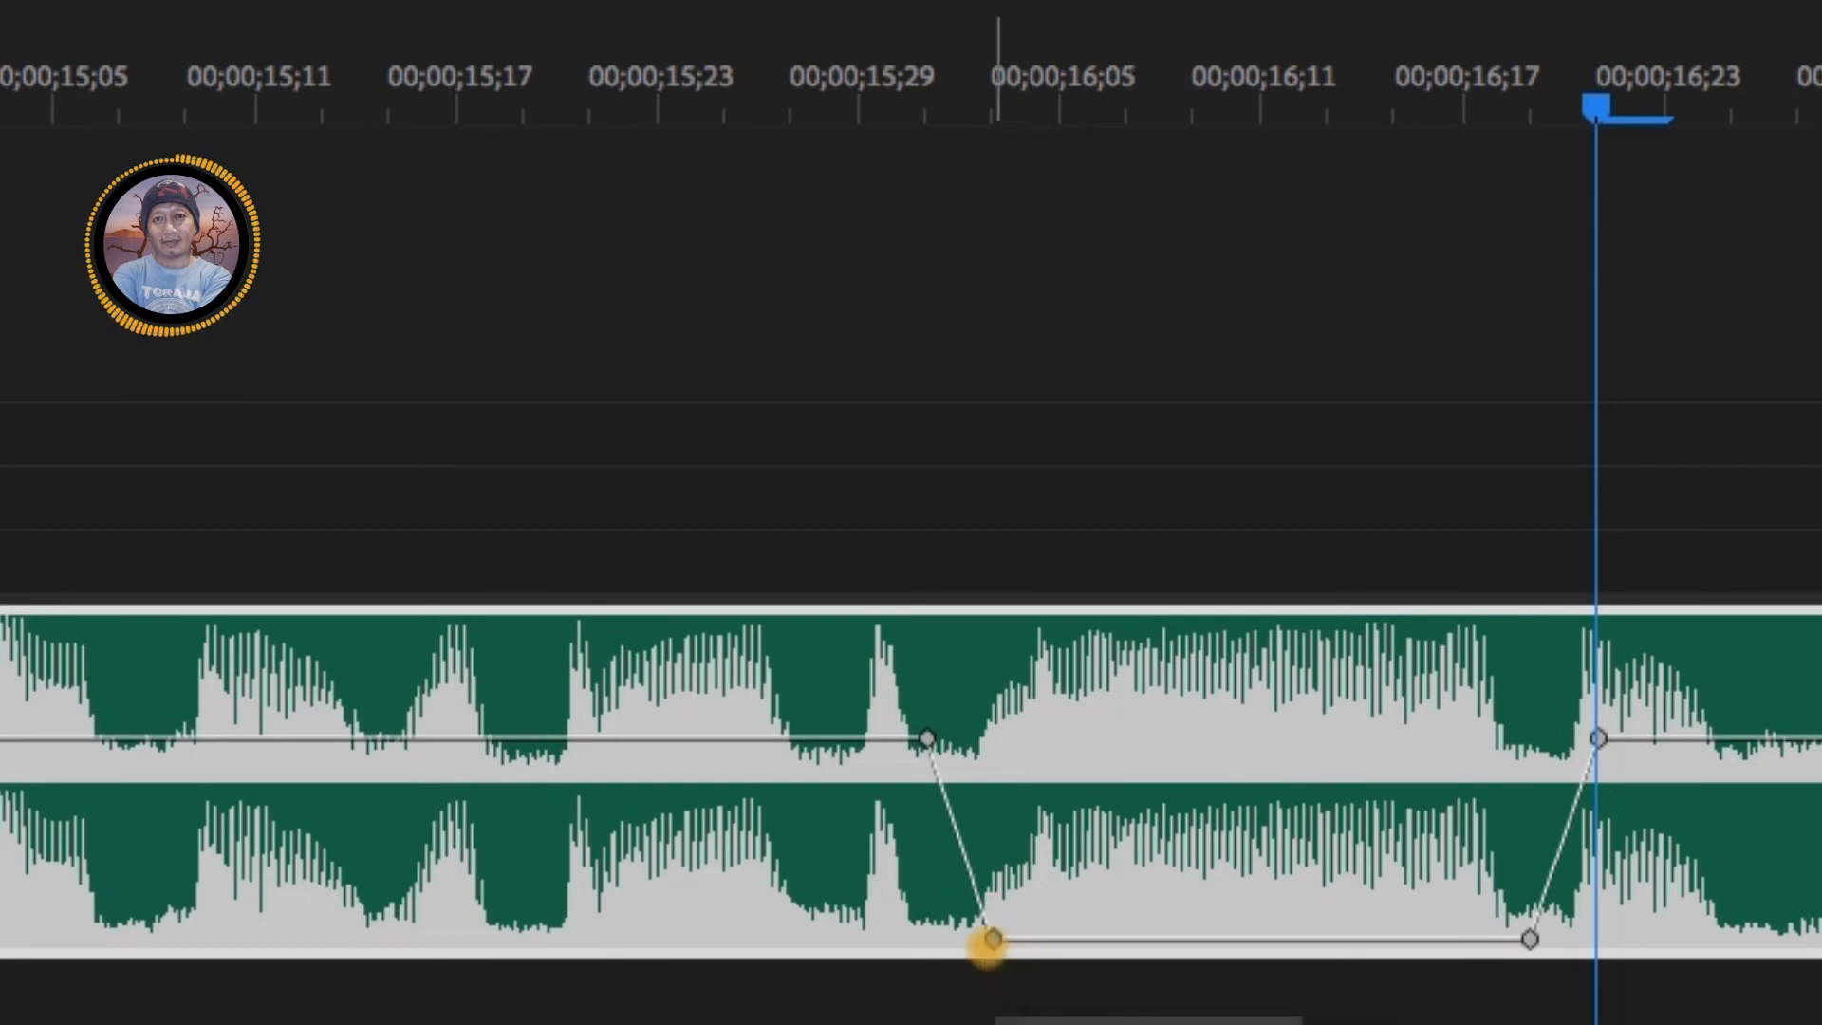
left_click_drag(983, 939, 946, 940)
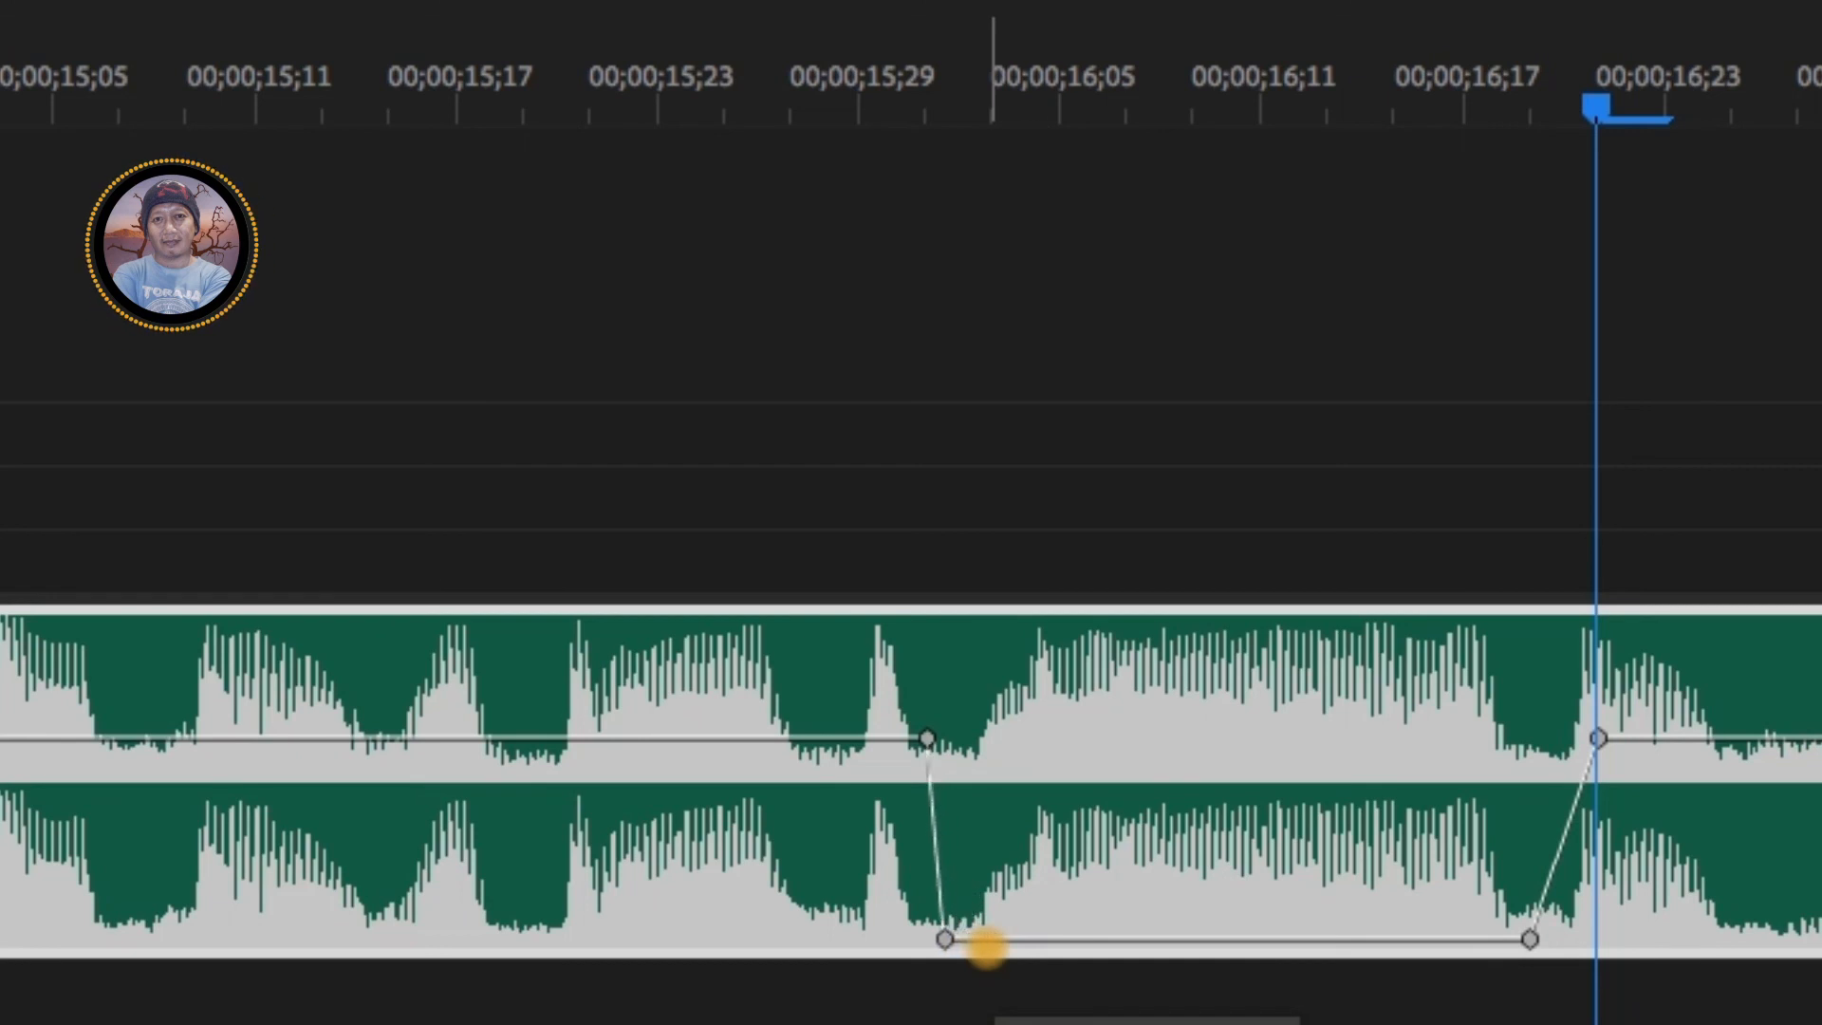
mouse_move(1530, 940)
left_mouse_down()
mouse_move(1561, 939)
mouse_move(1544, 926)
left_mouse_up()
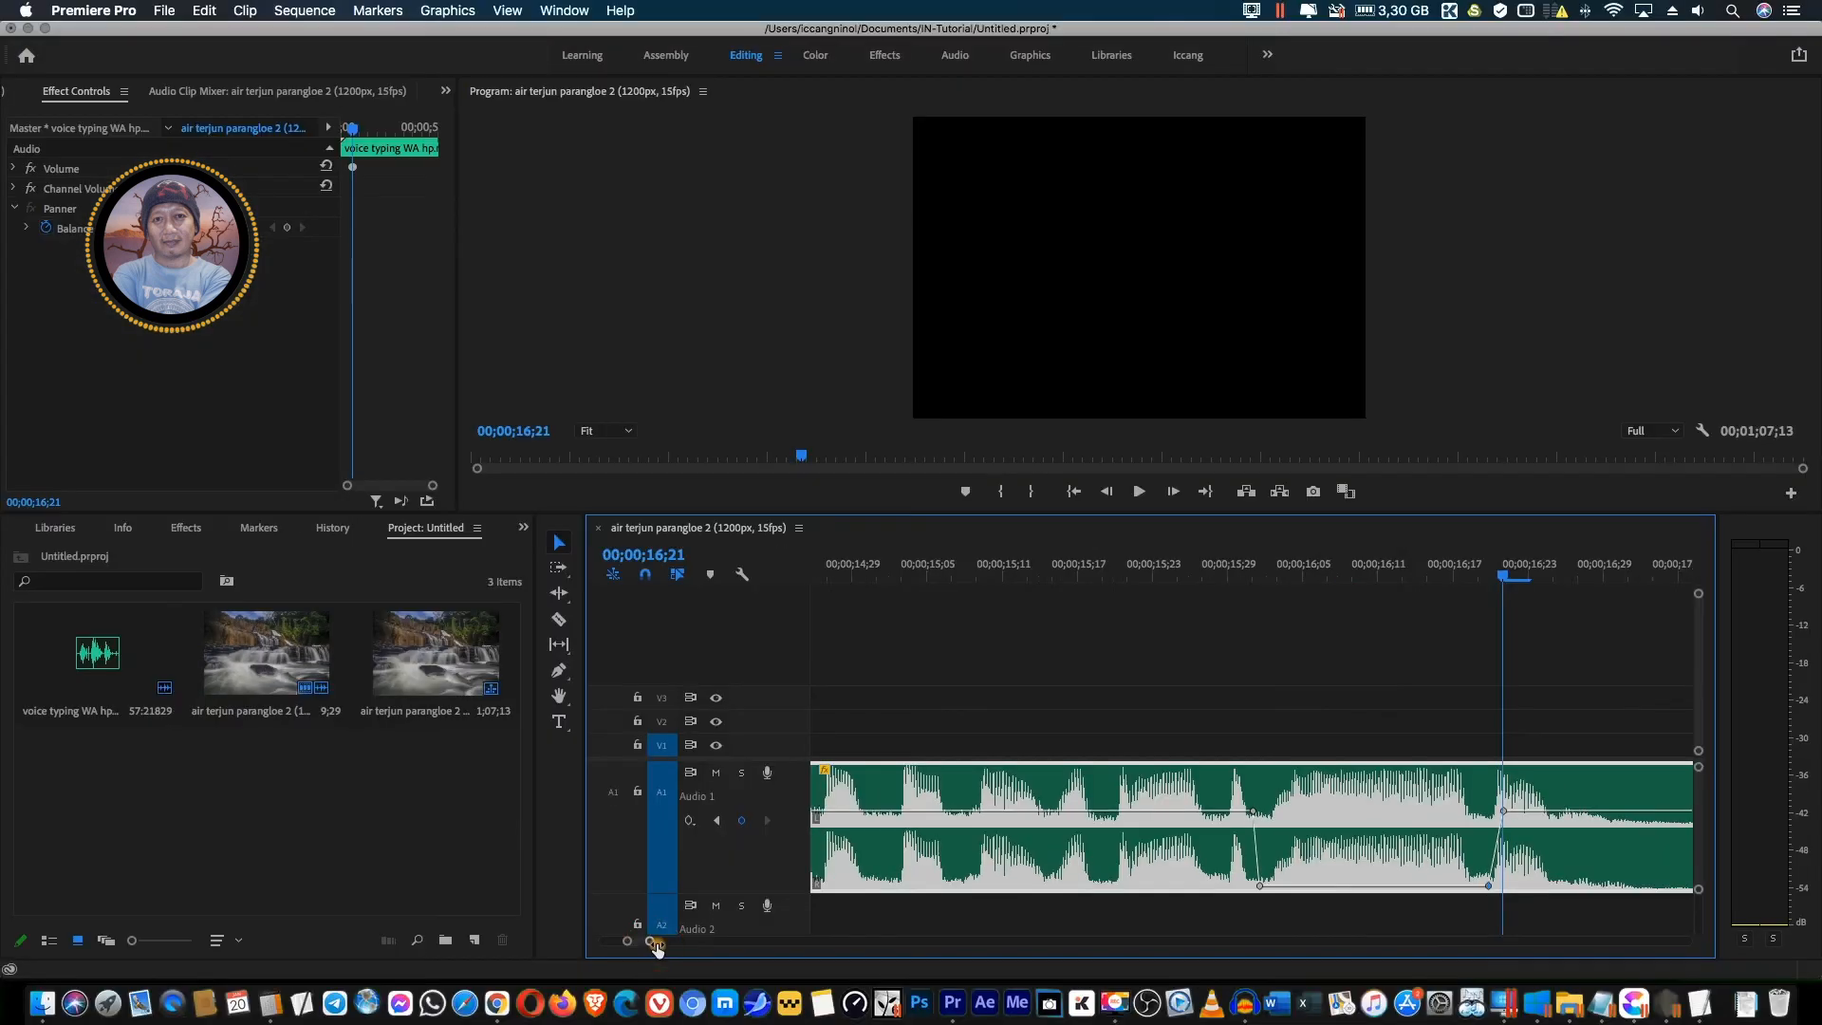
Play back the voice clip from 00;00;13;19 through the lowered phrase to check its volume
left_click_drag(653, 942, 676, 940)
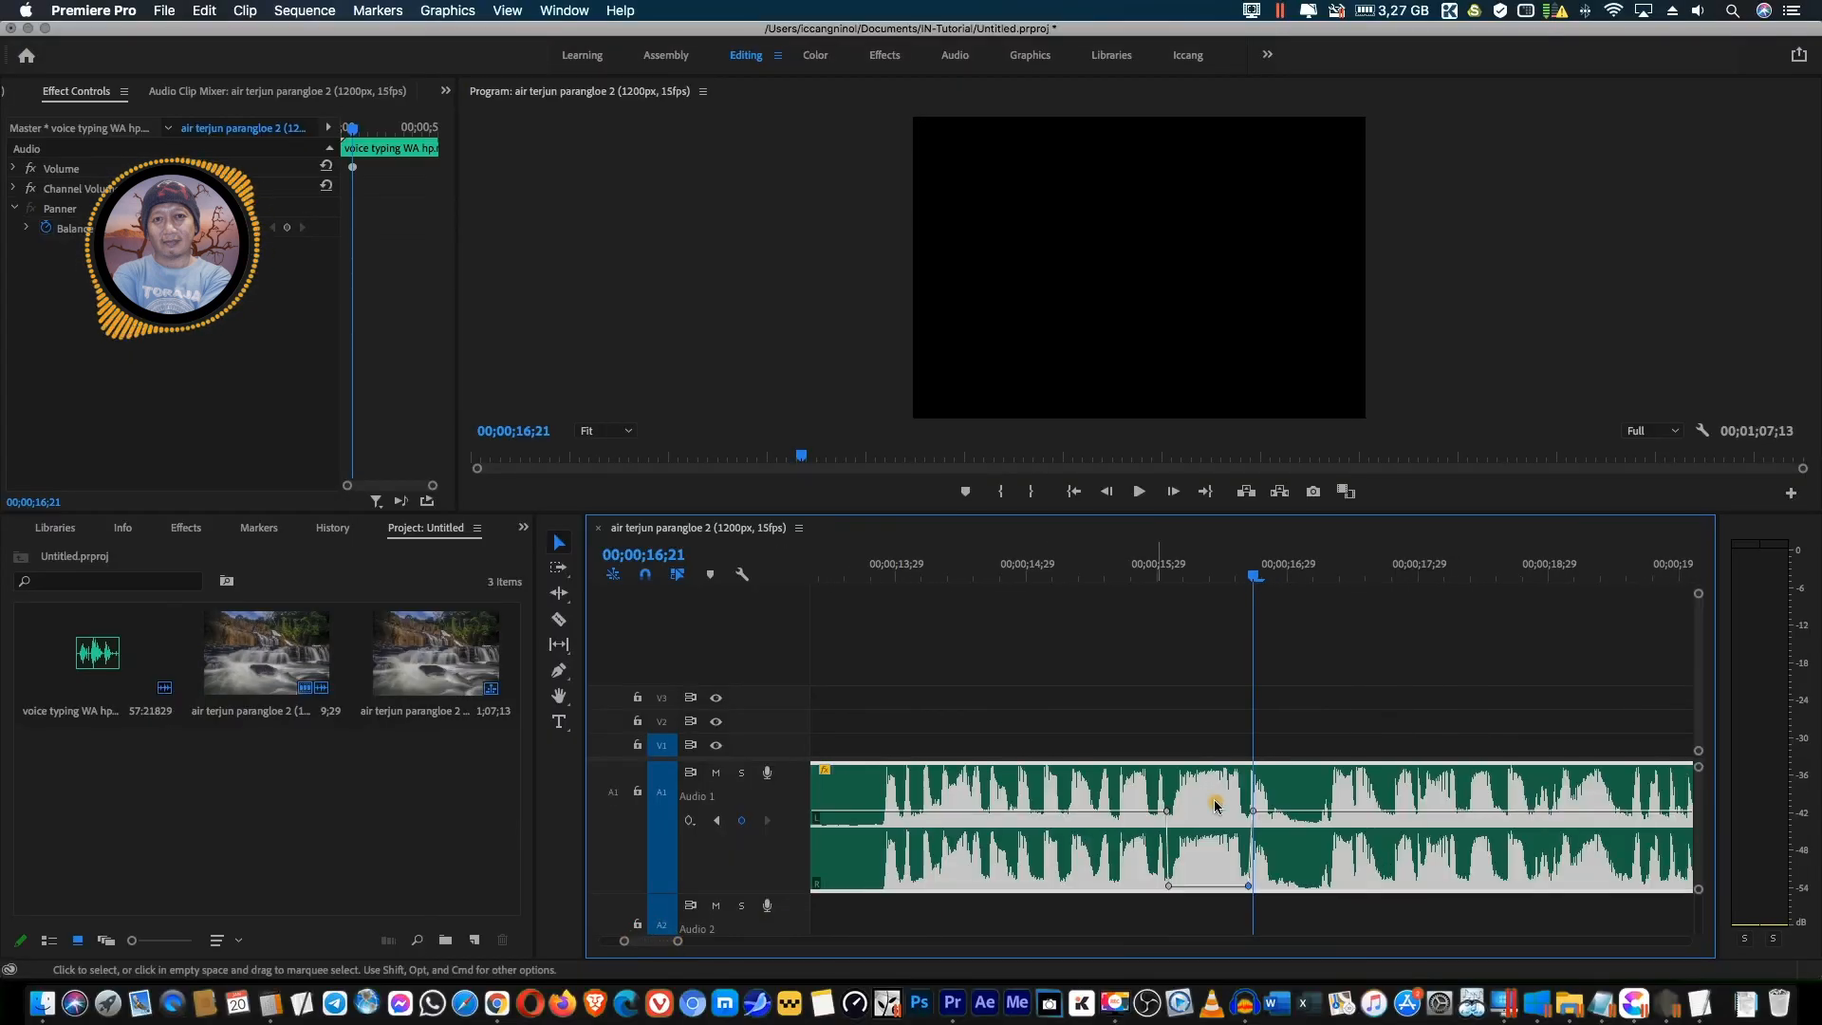
left_click(851, 567)
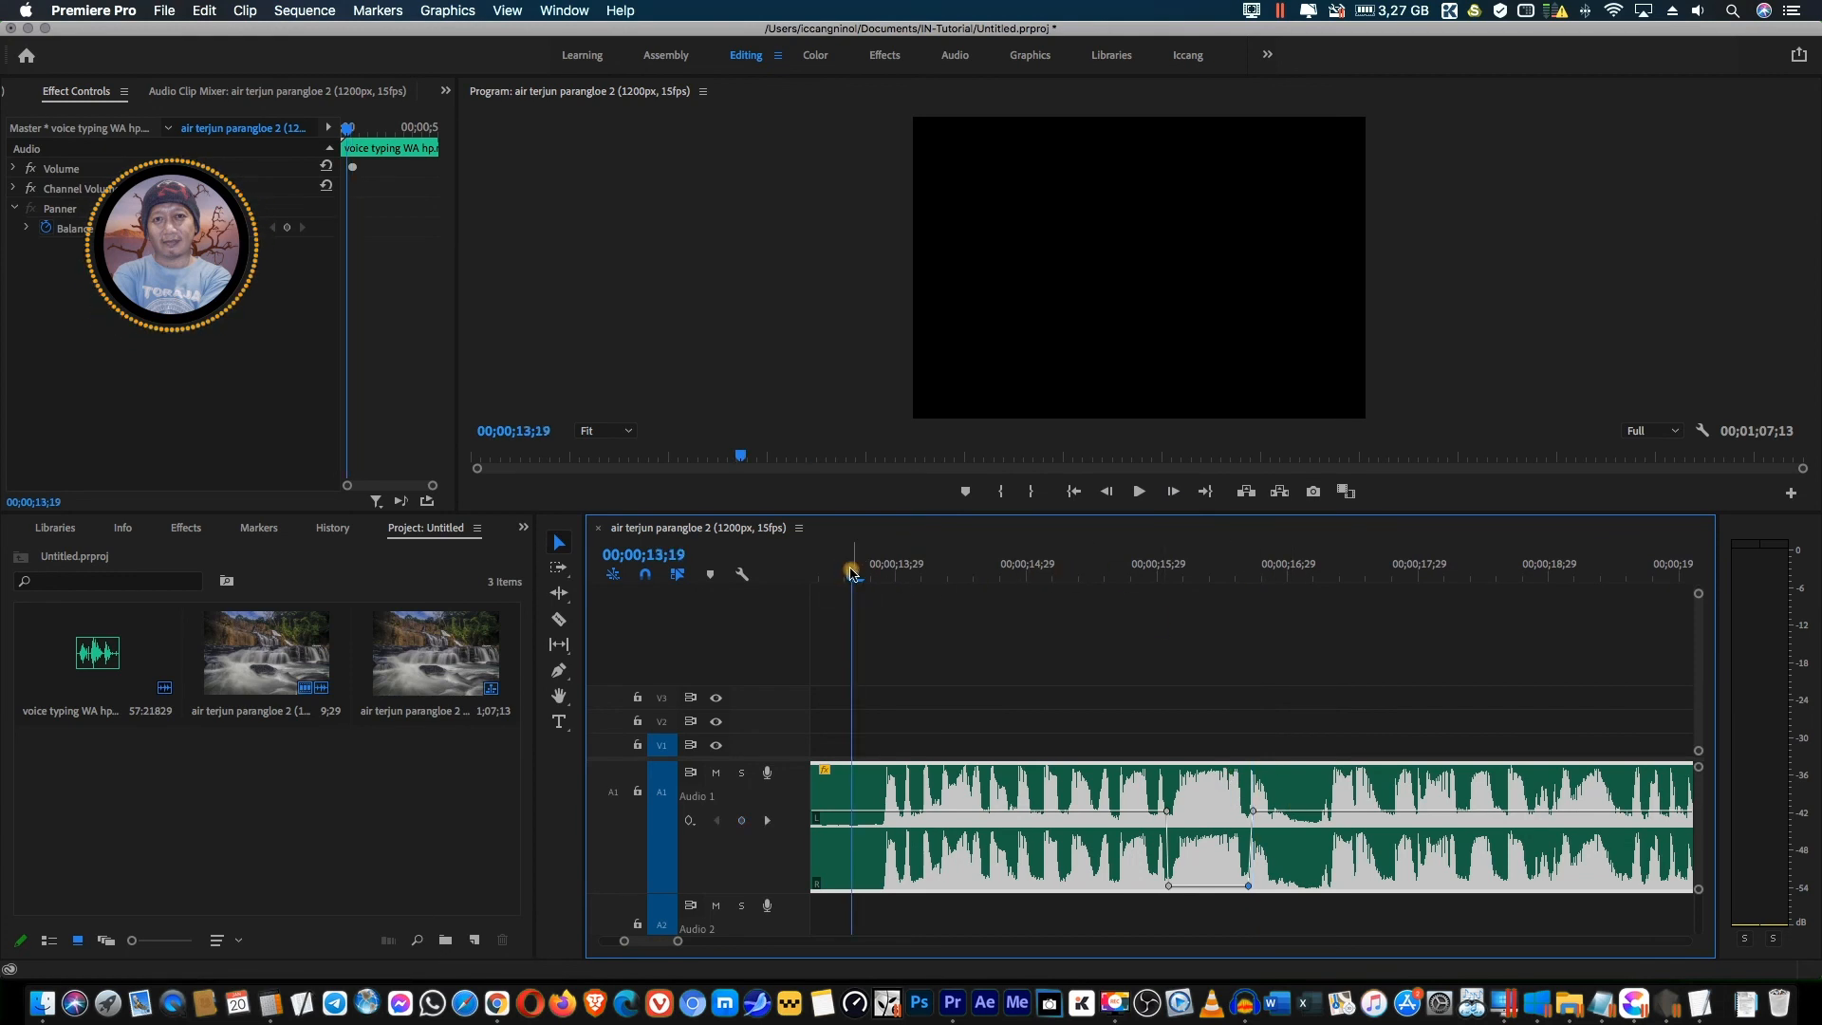
key("space")
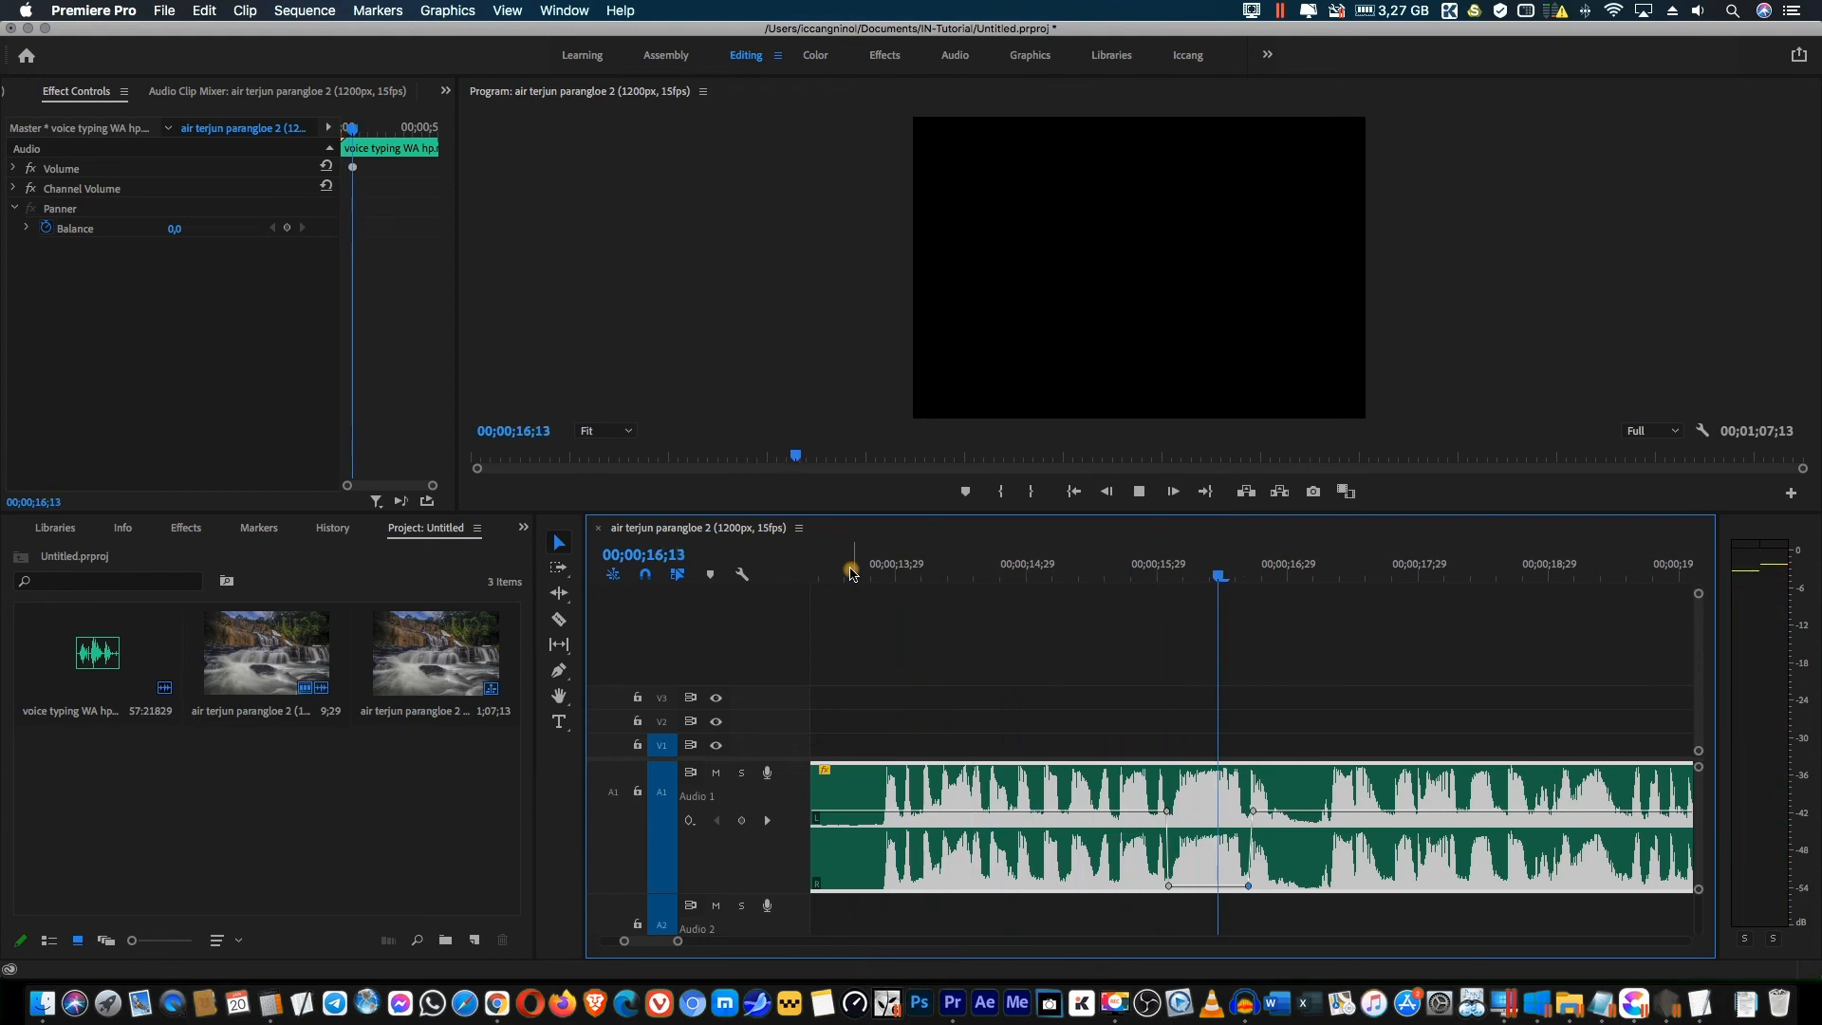
key("space")
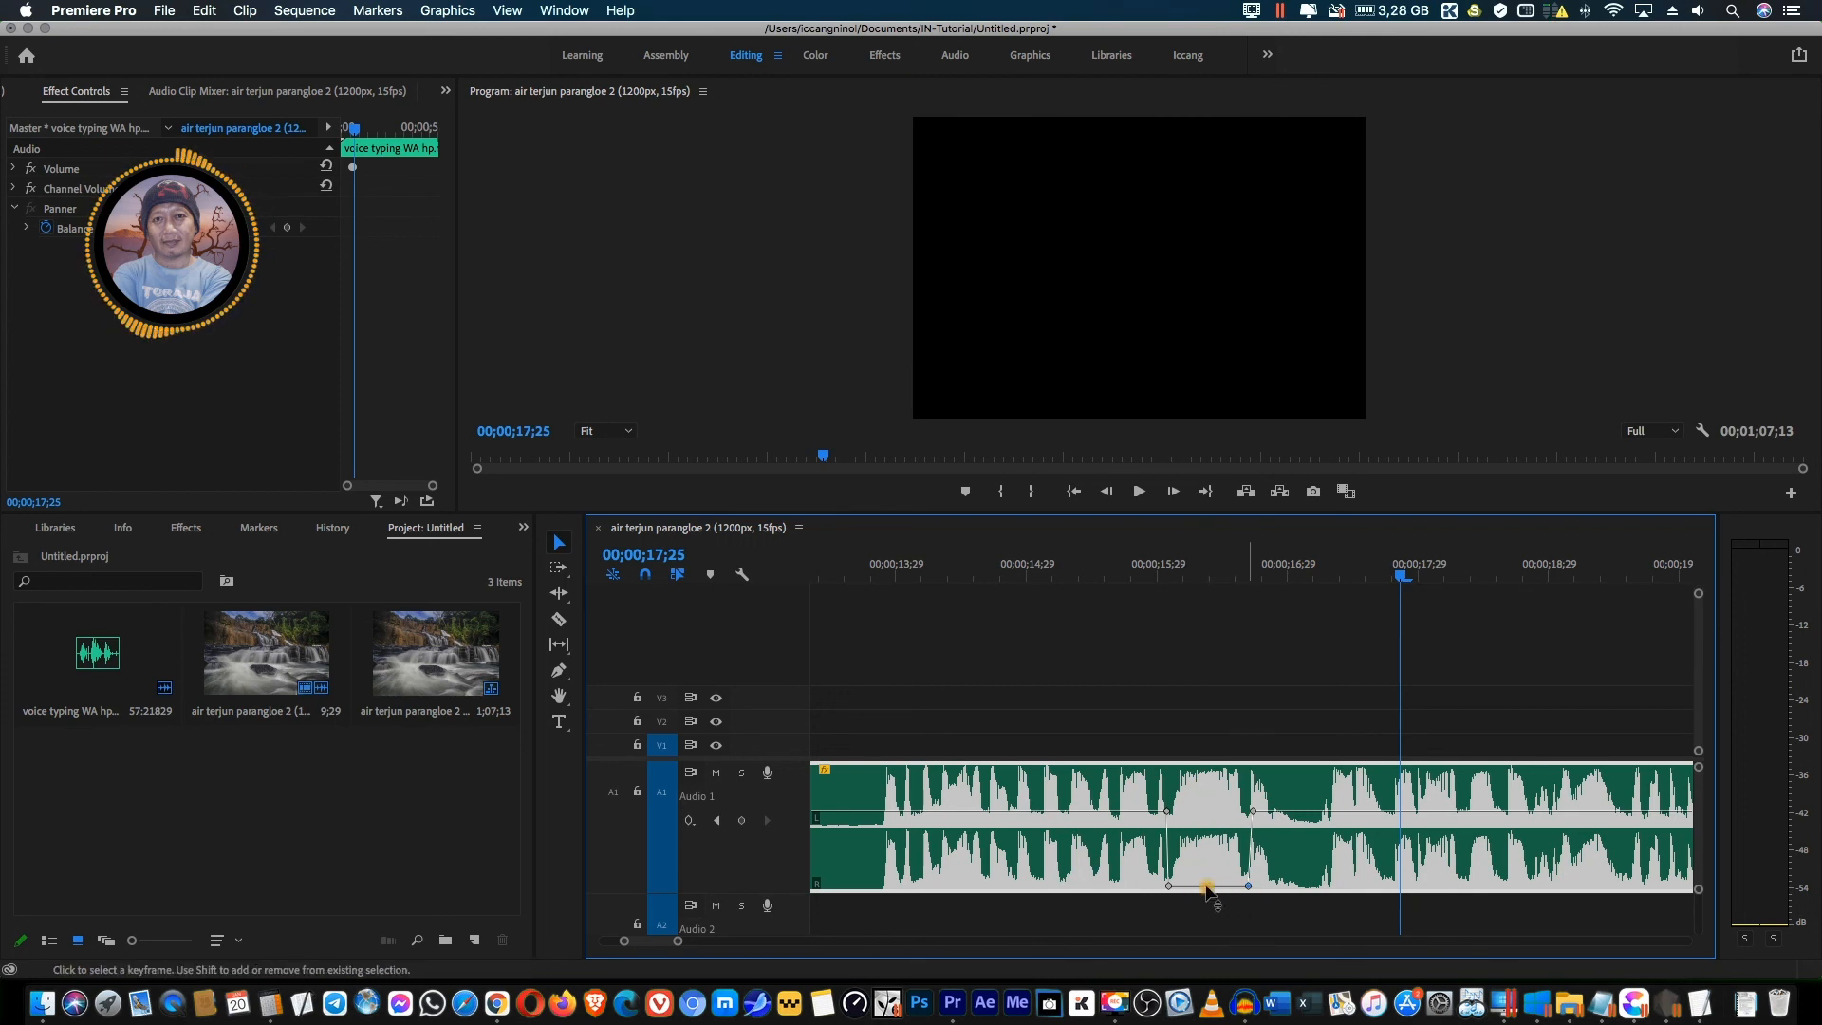
left_click(1249, 887)
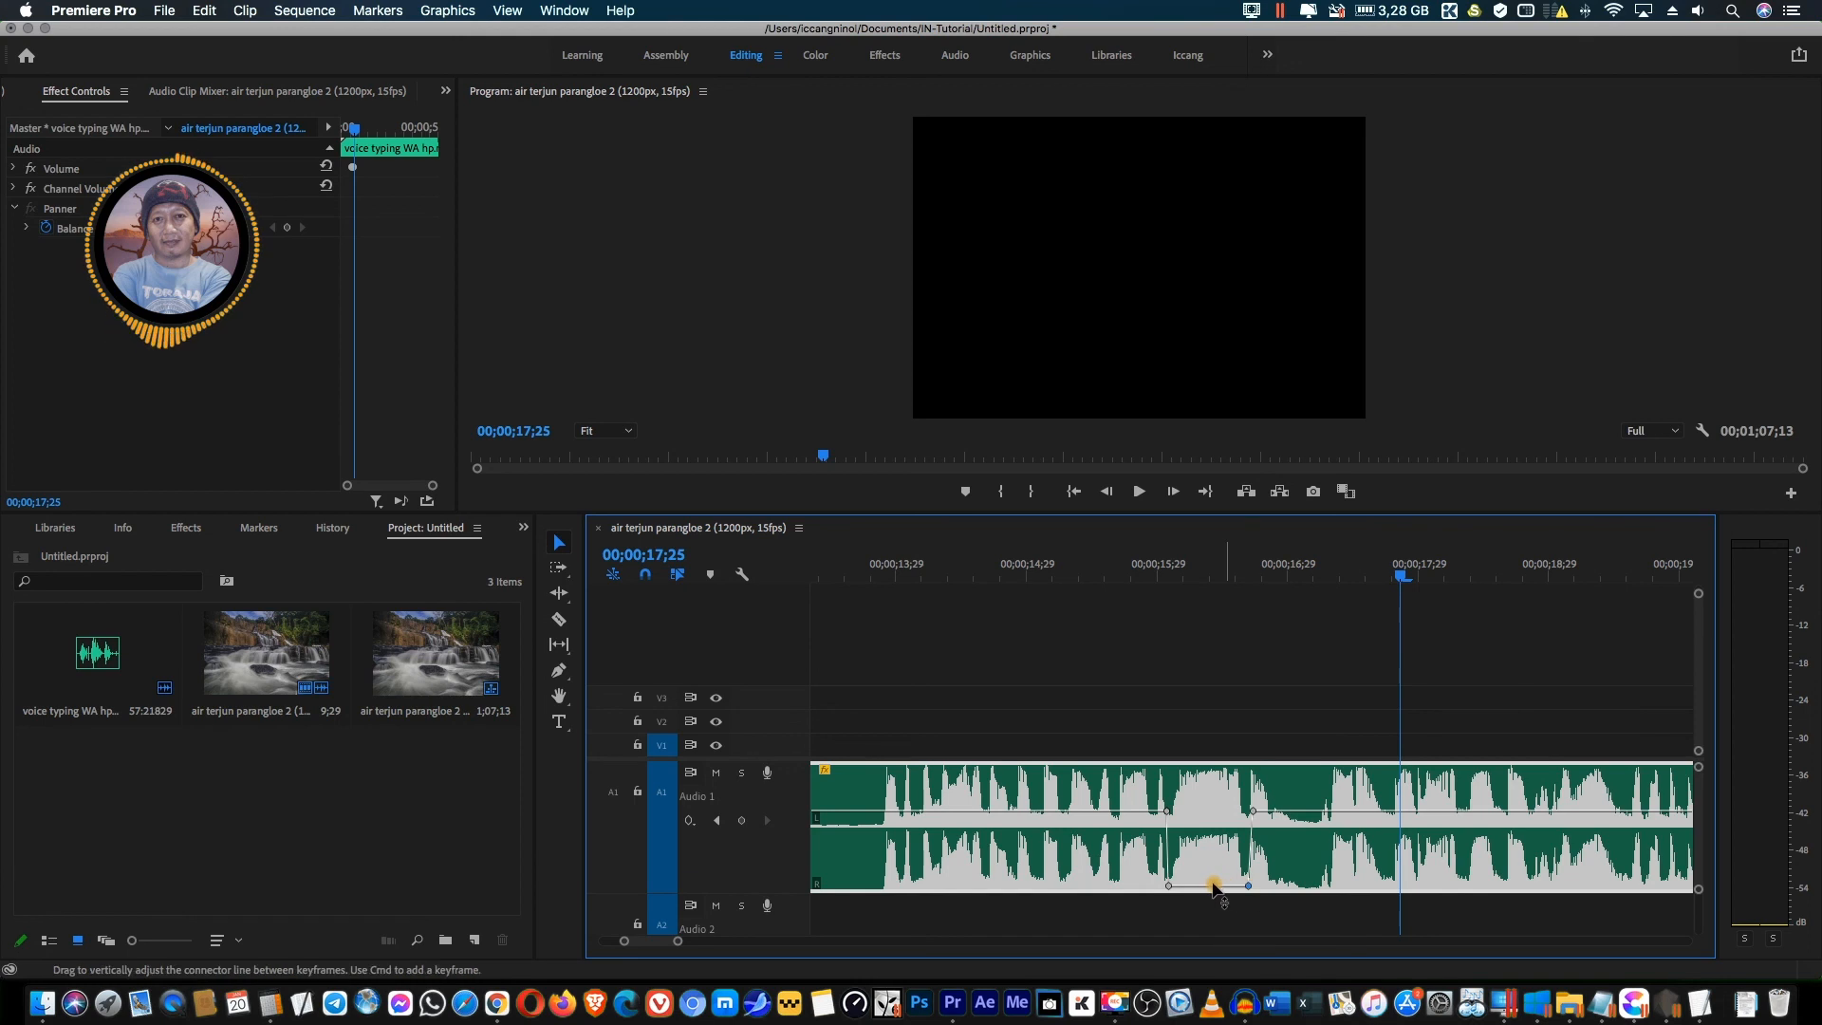